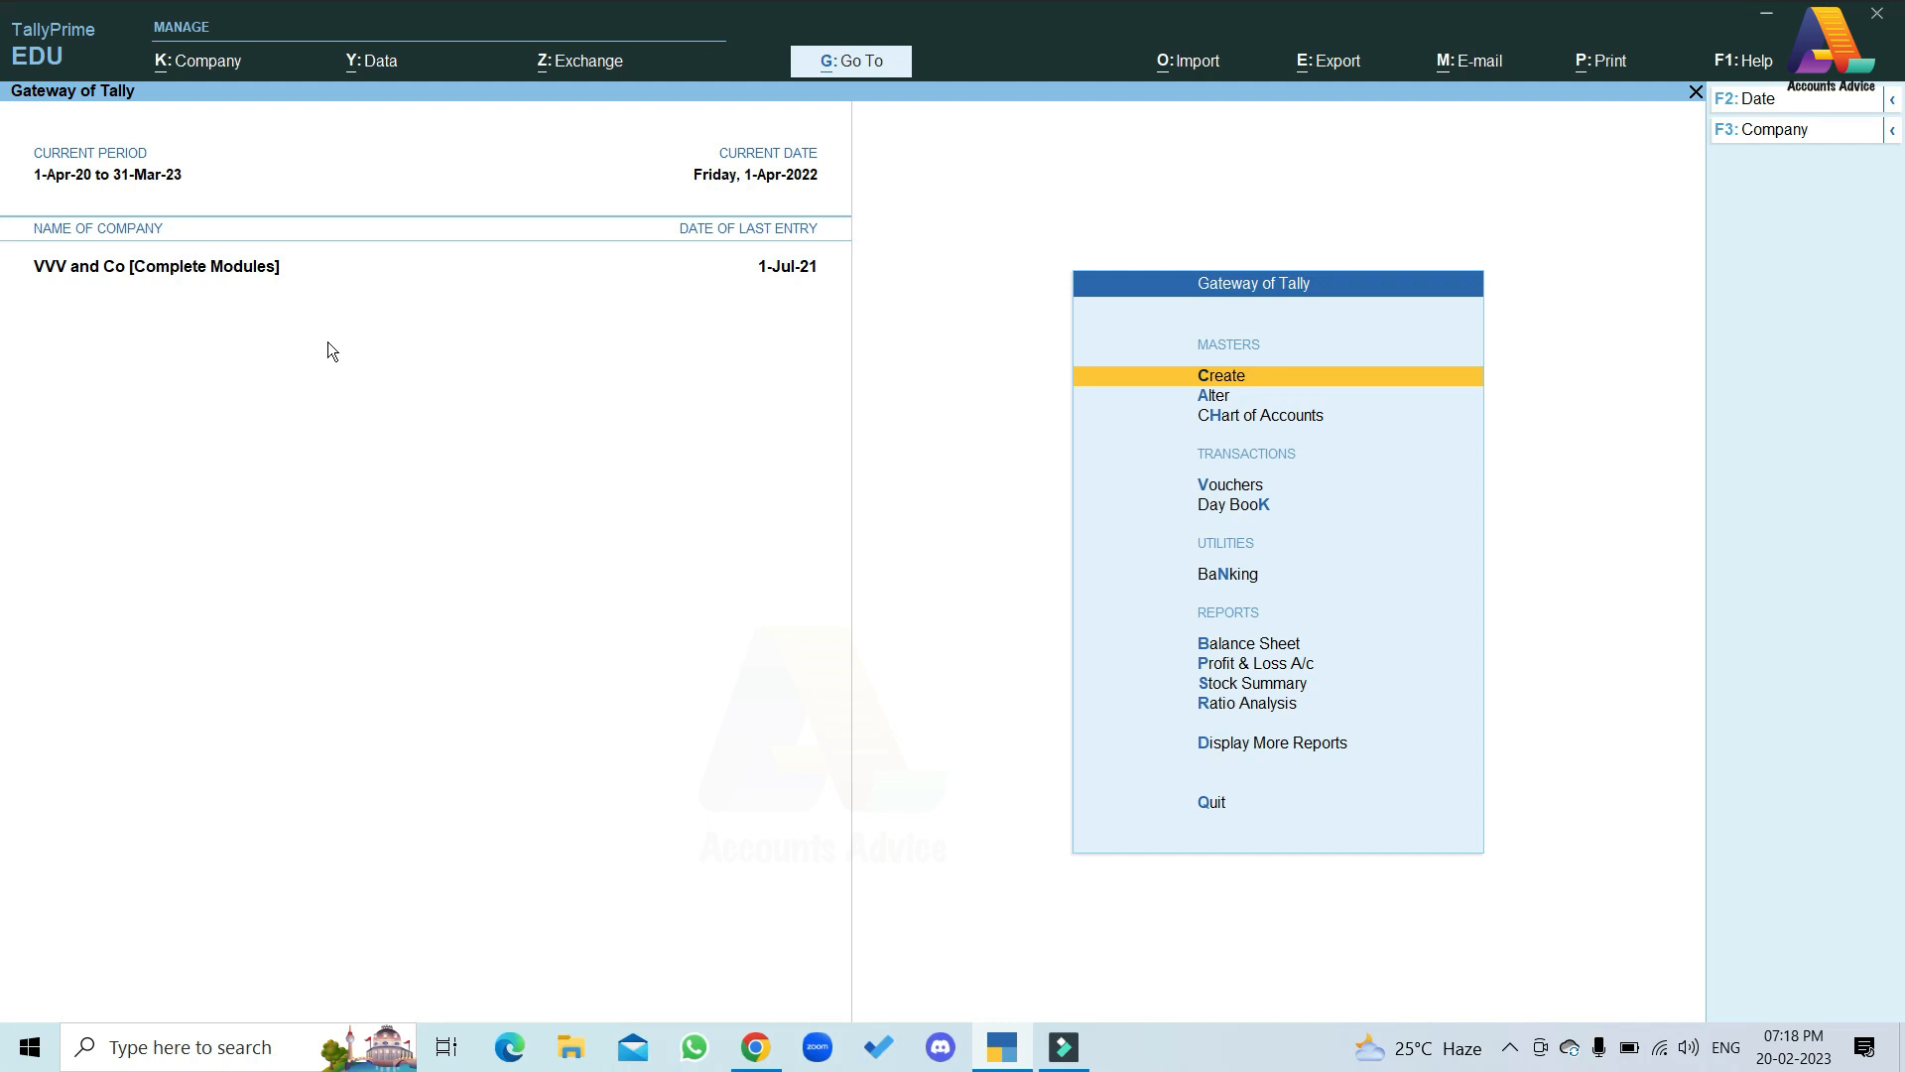
Select the company VVV and Co [Complete Modules] from the list of companies
left_click(181, 70)
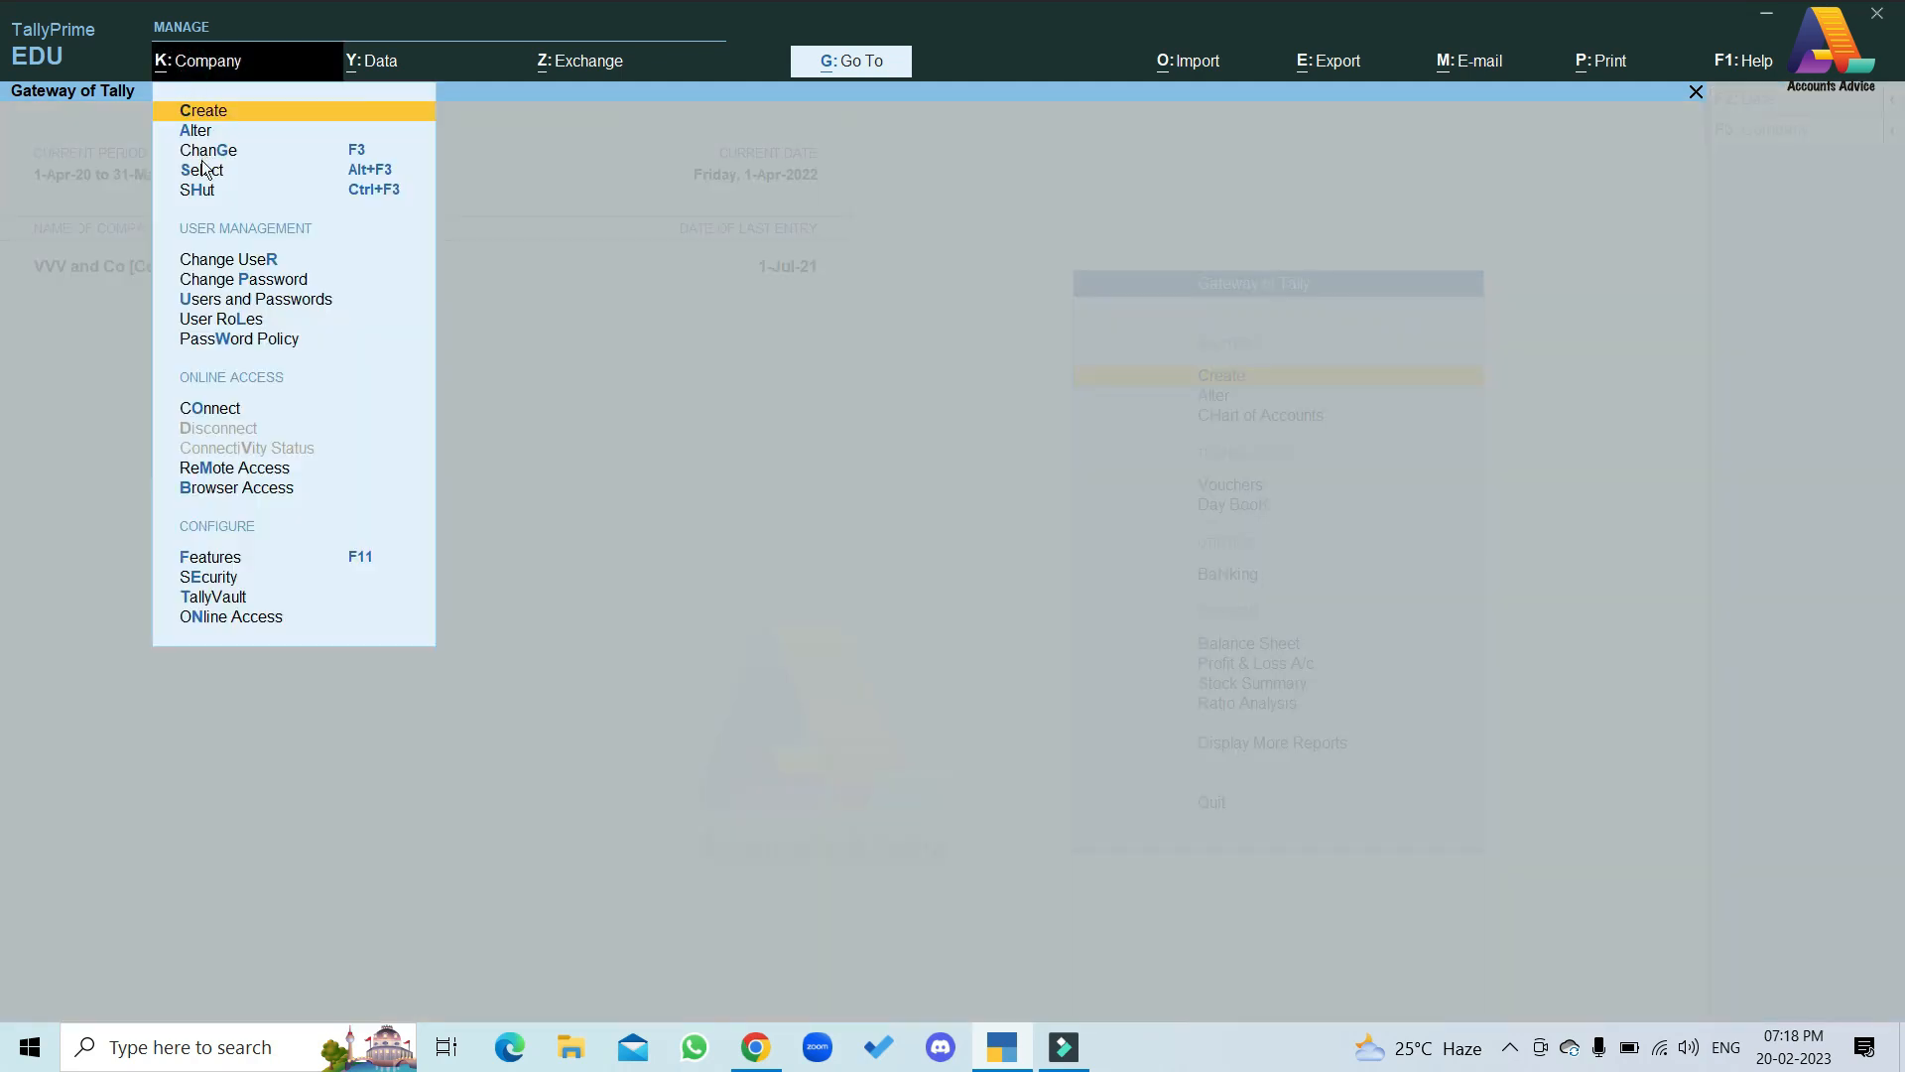
key("Down")
key("Down")
key("Down")
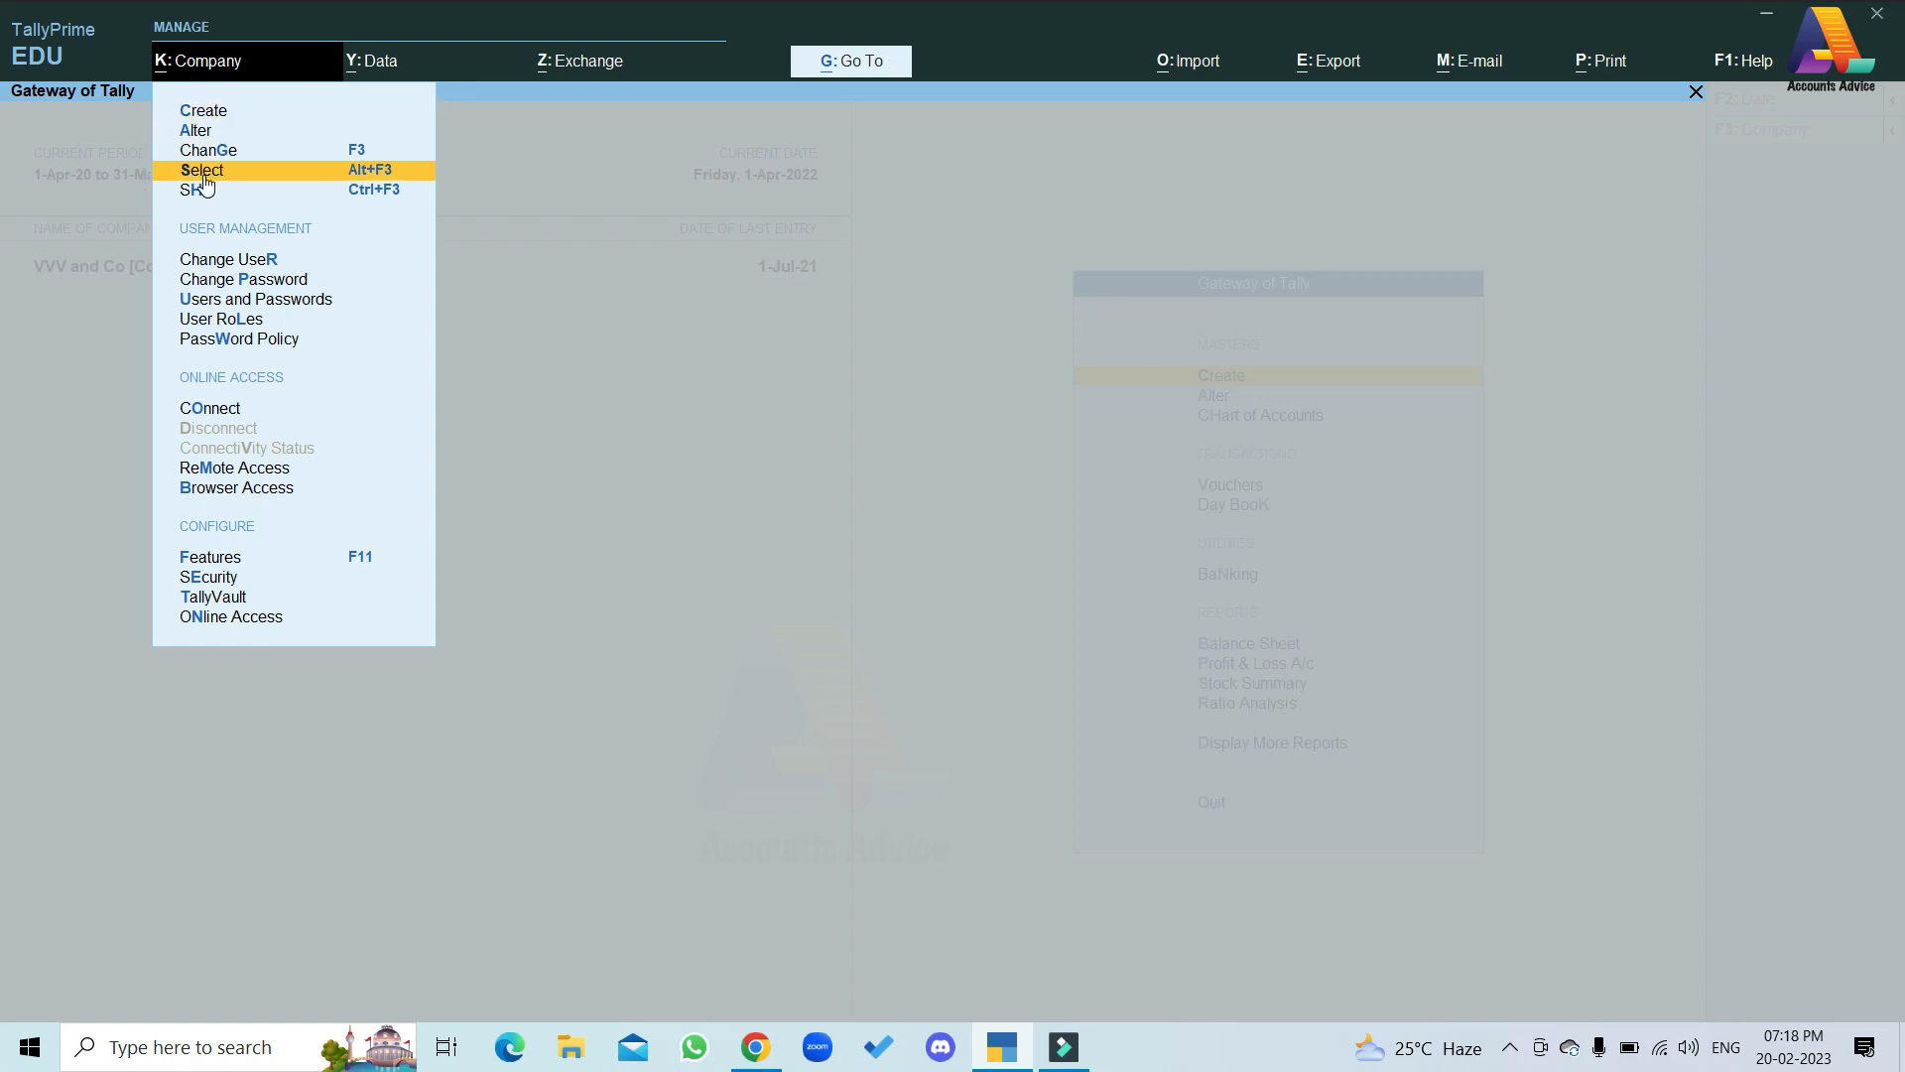
left_click(331, 177)
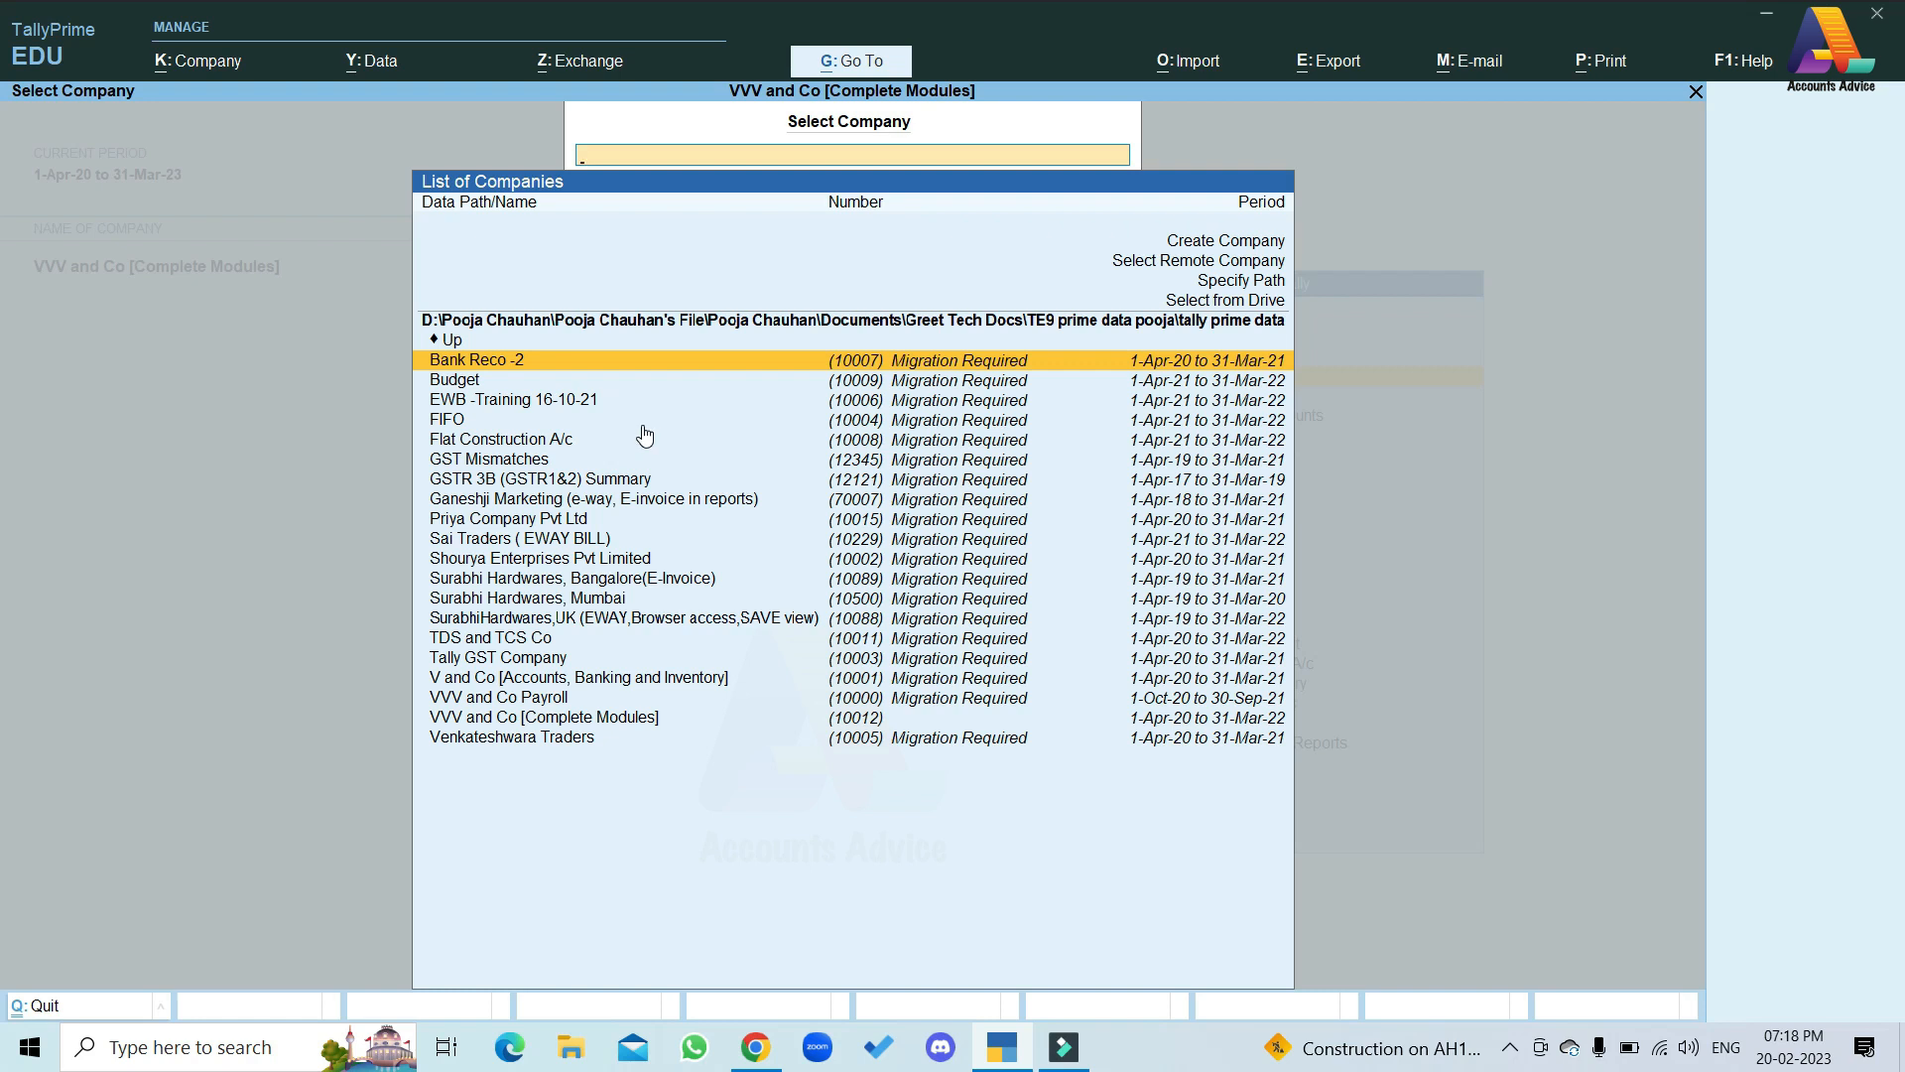
key("Down")
key("Down")
key("Down")
key("Down")
key("Down")
key("Down")
key("Down")
key("Down")
key("Down")
key("Down")
key("Down")
key("Down")
key("Down")
key("Down")
key("Down")
key("Down")
key("Down")
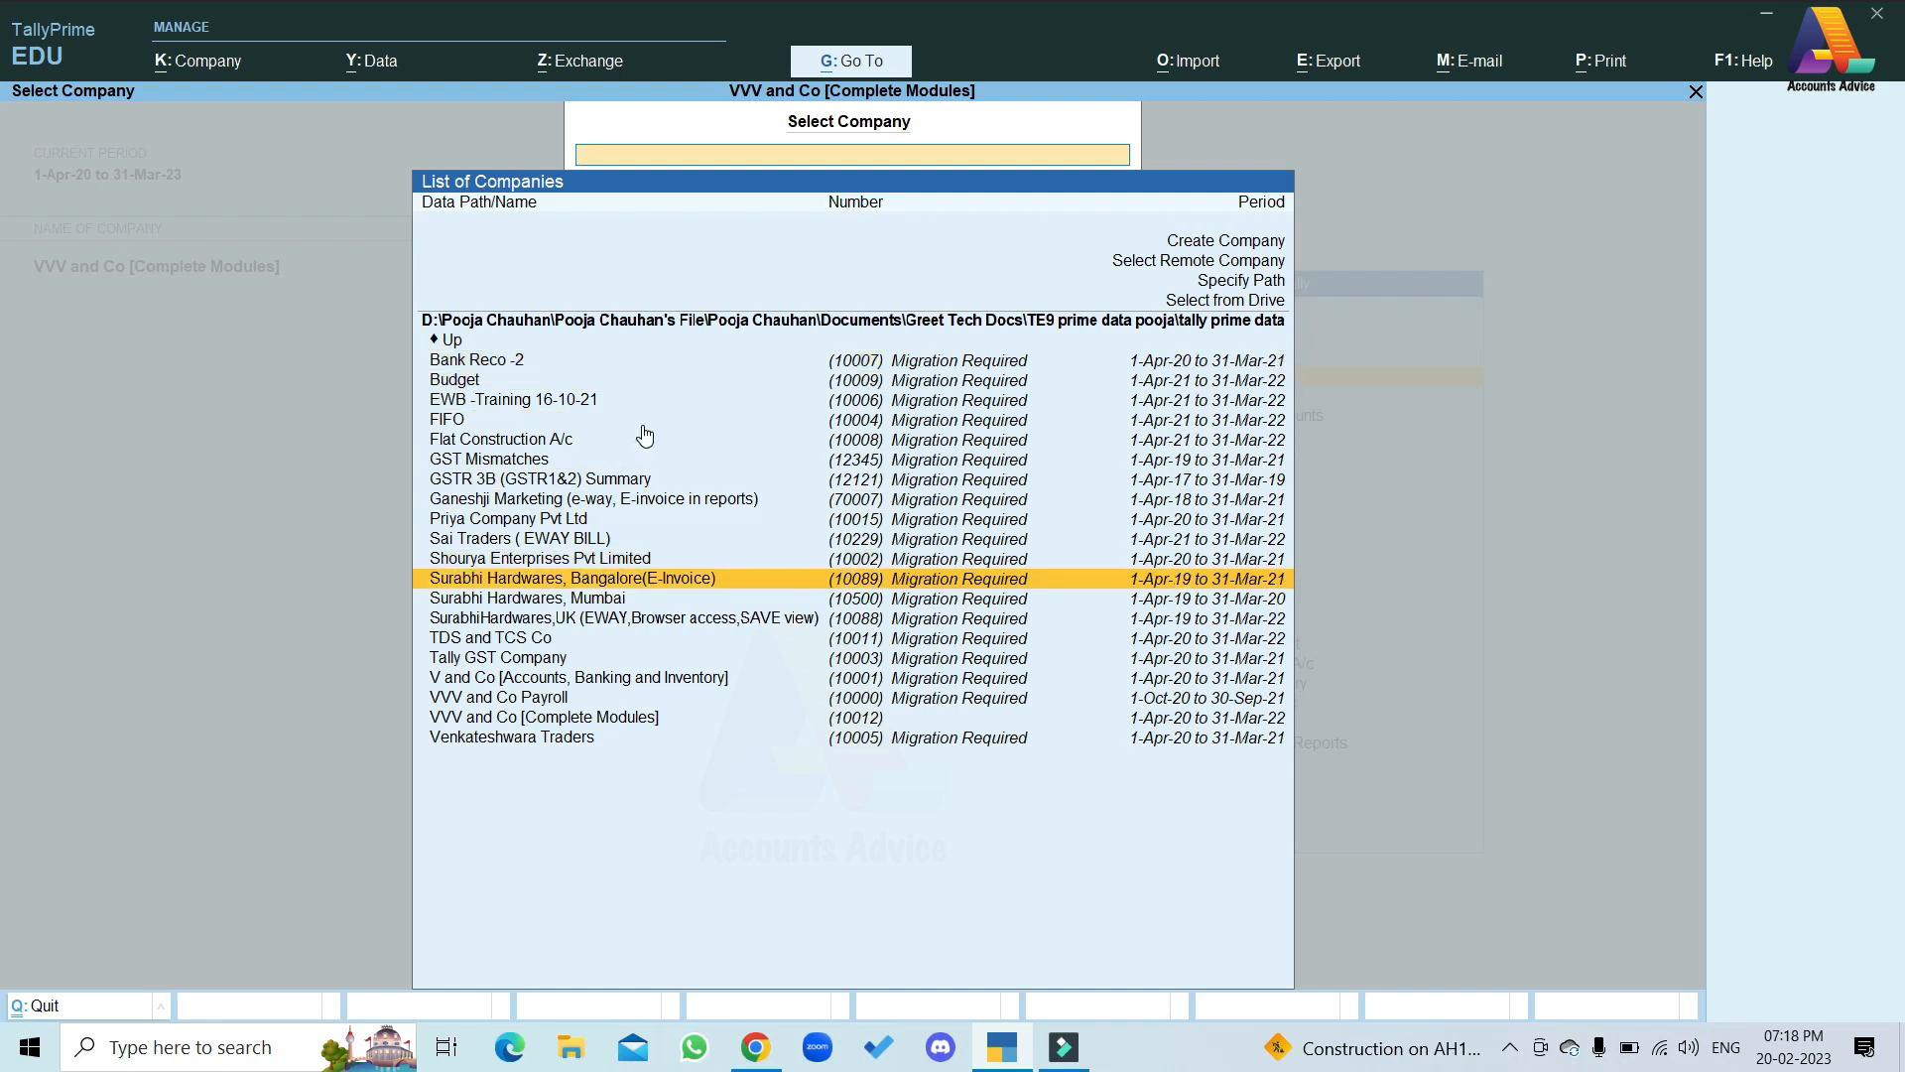
key("Down")
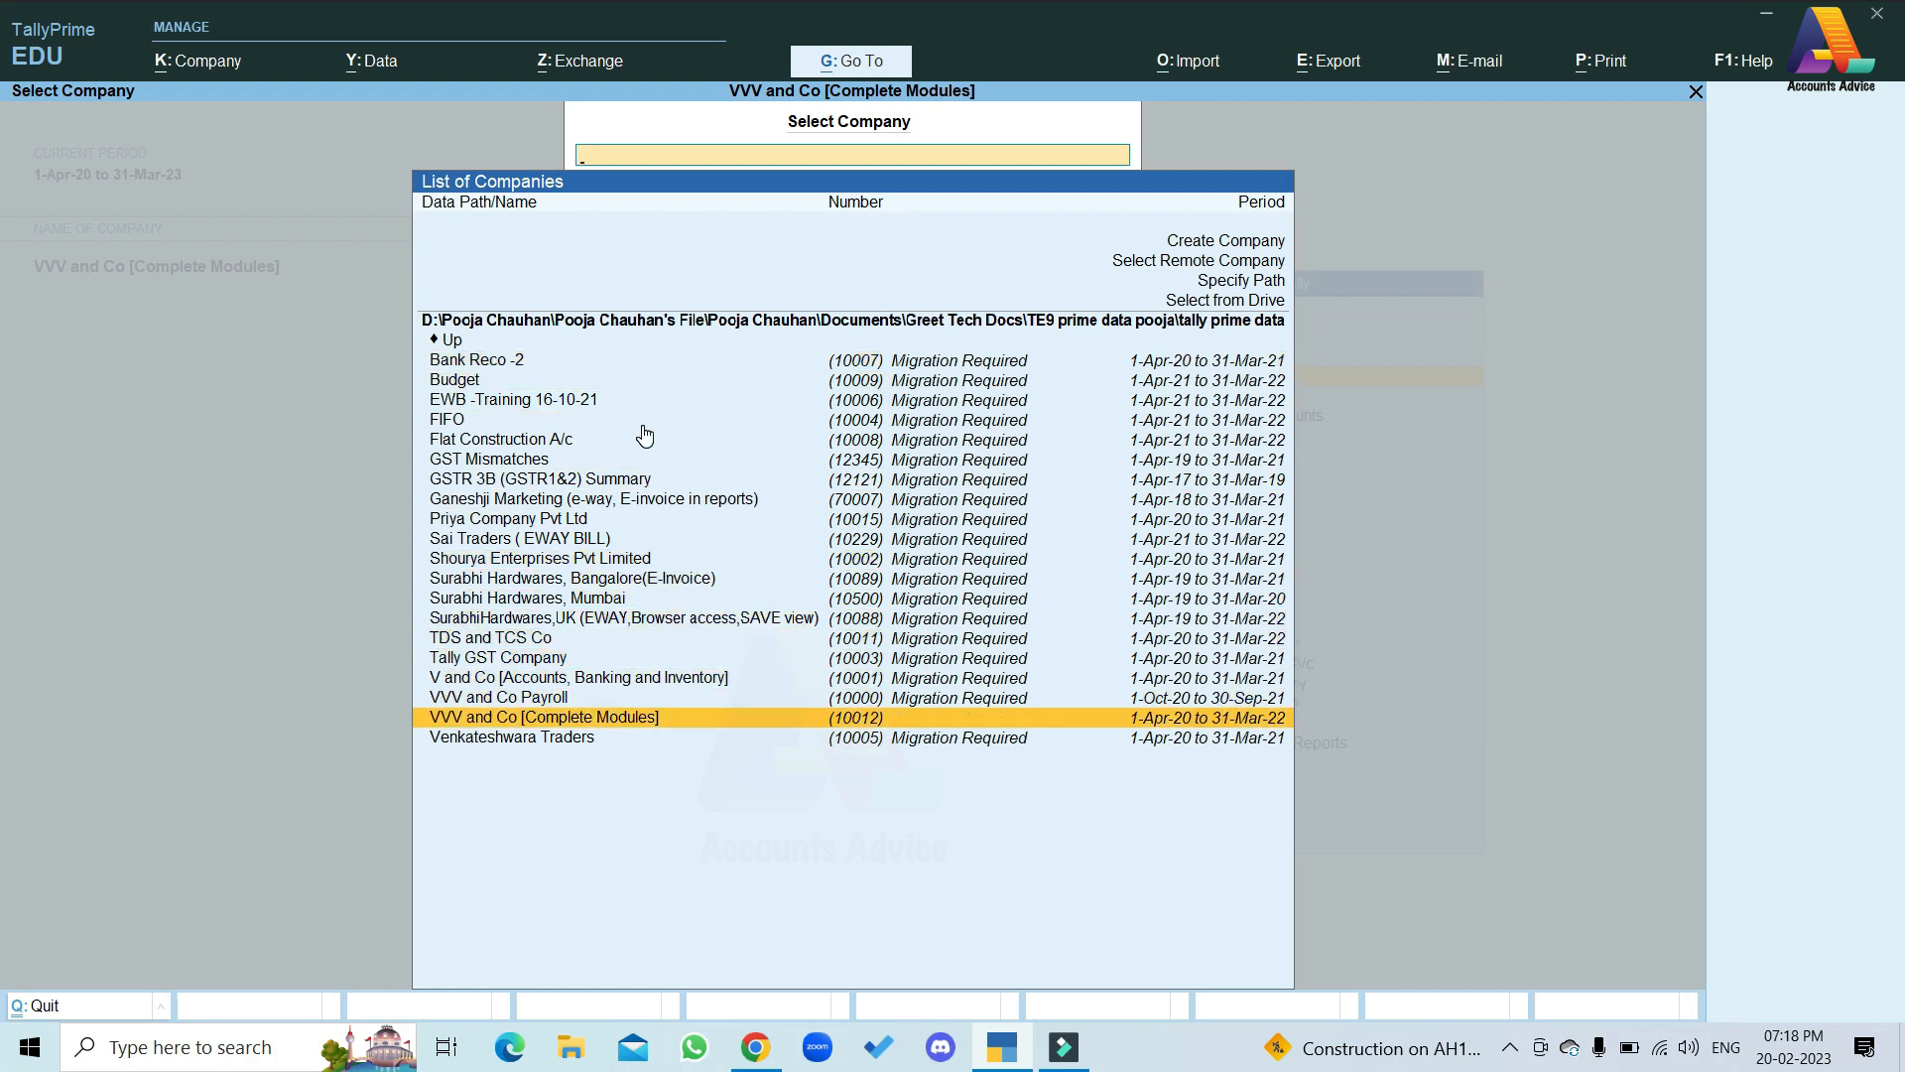
key("Return")
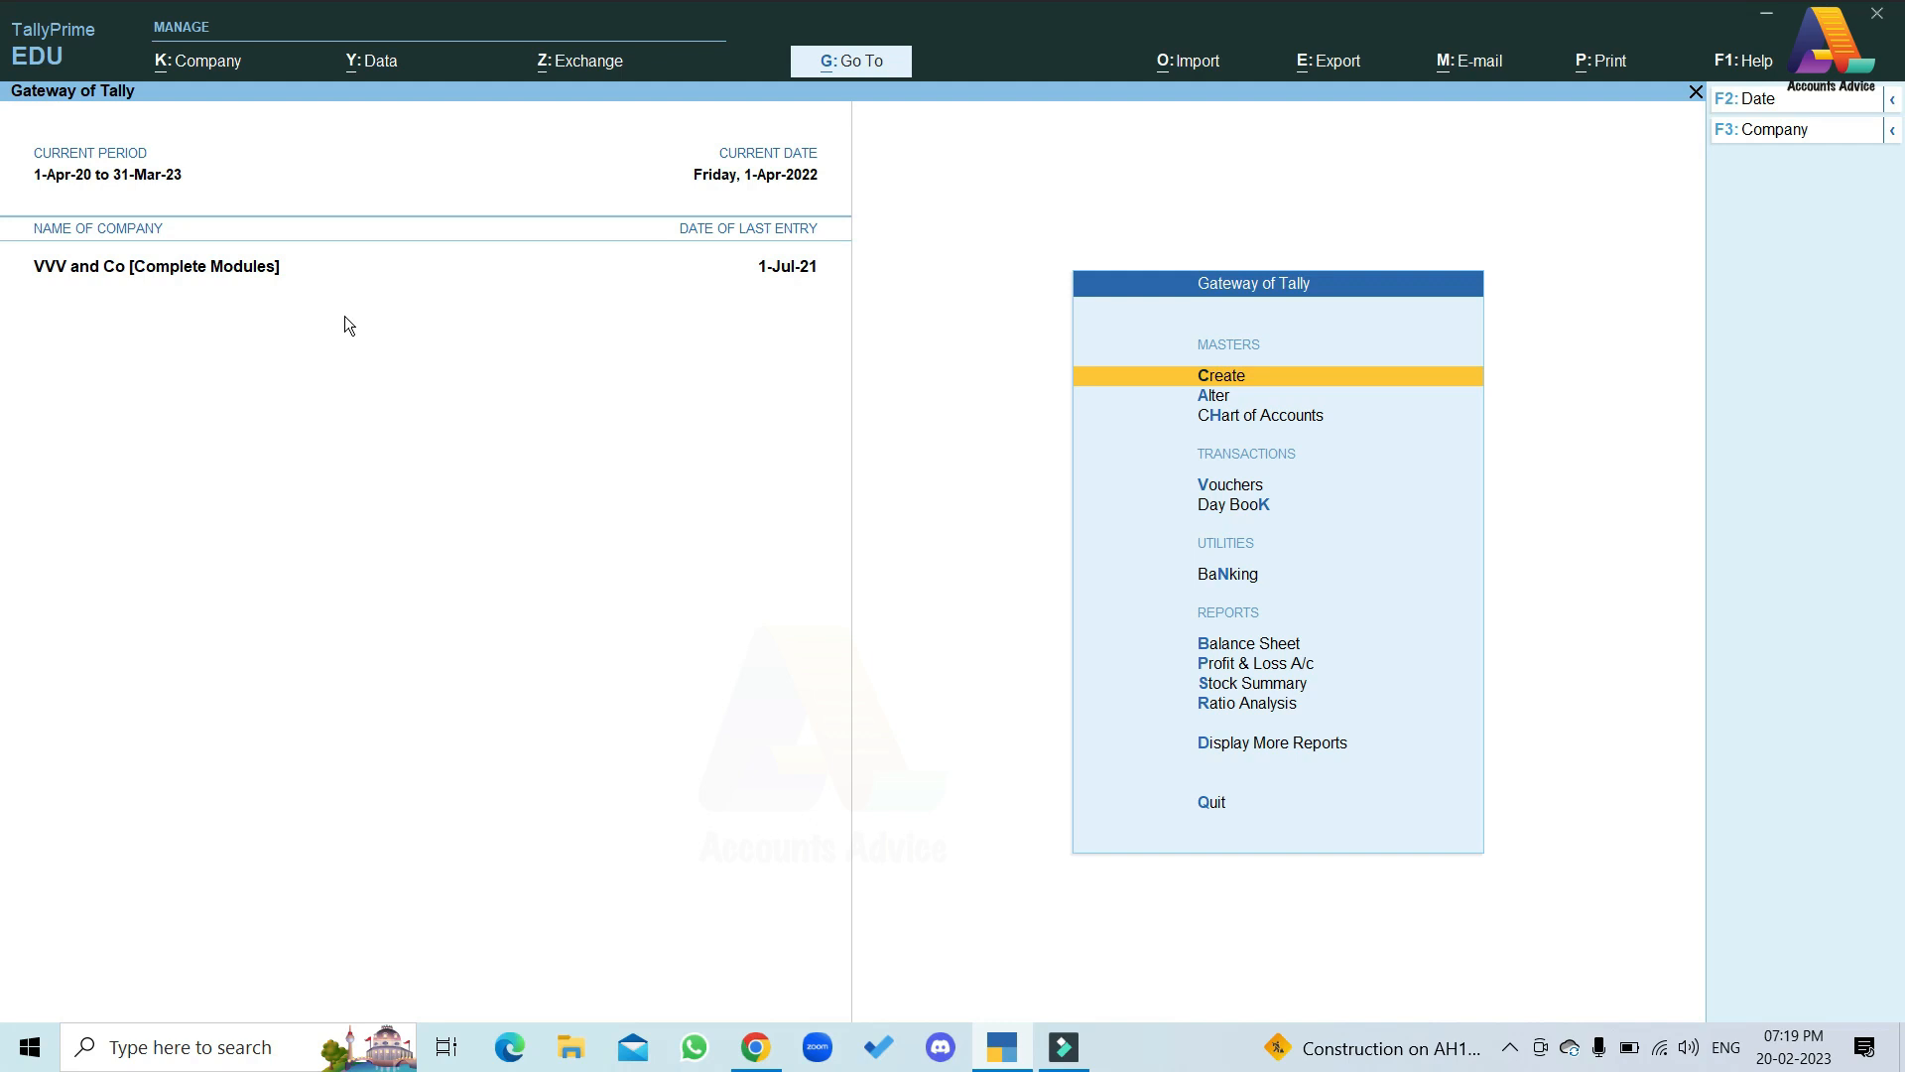
Open the Statistics report from Statements of Accounts among the additional reports
key("Down")
key("Down")
key("Down")
key("Down")
key("Down")
key("Down")
key("Down")
key("Down")
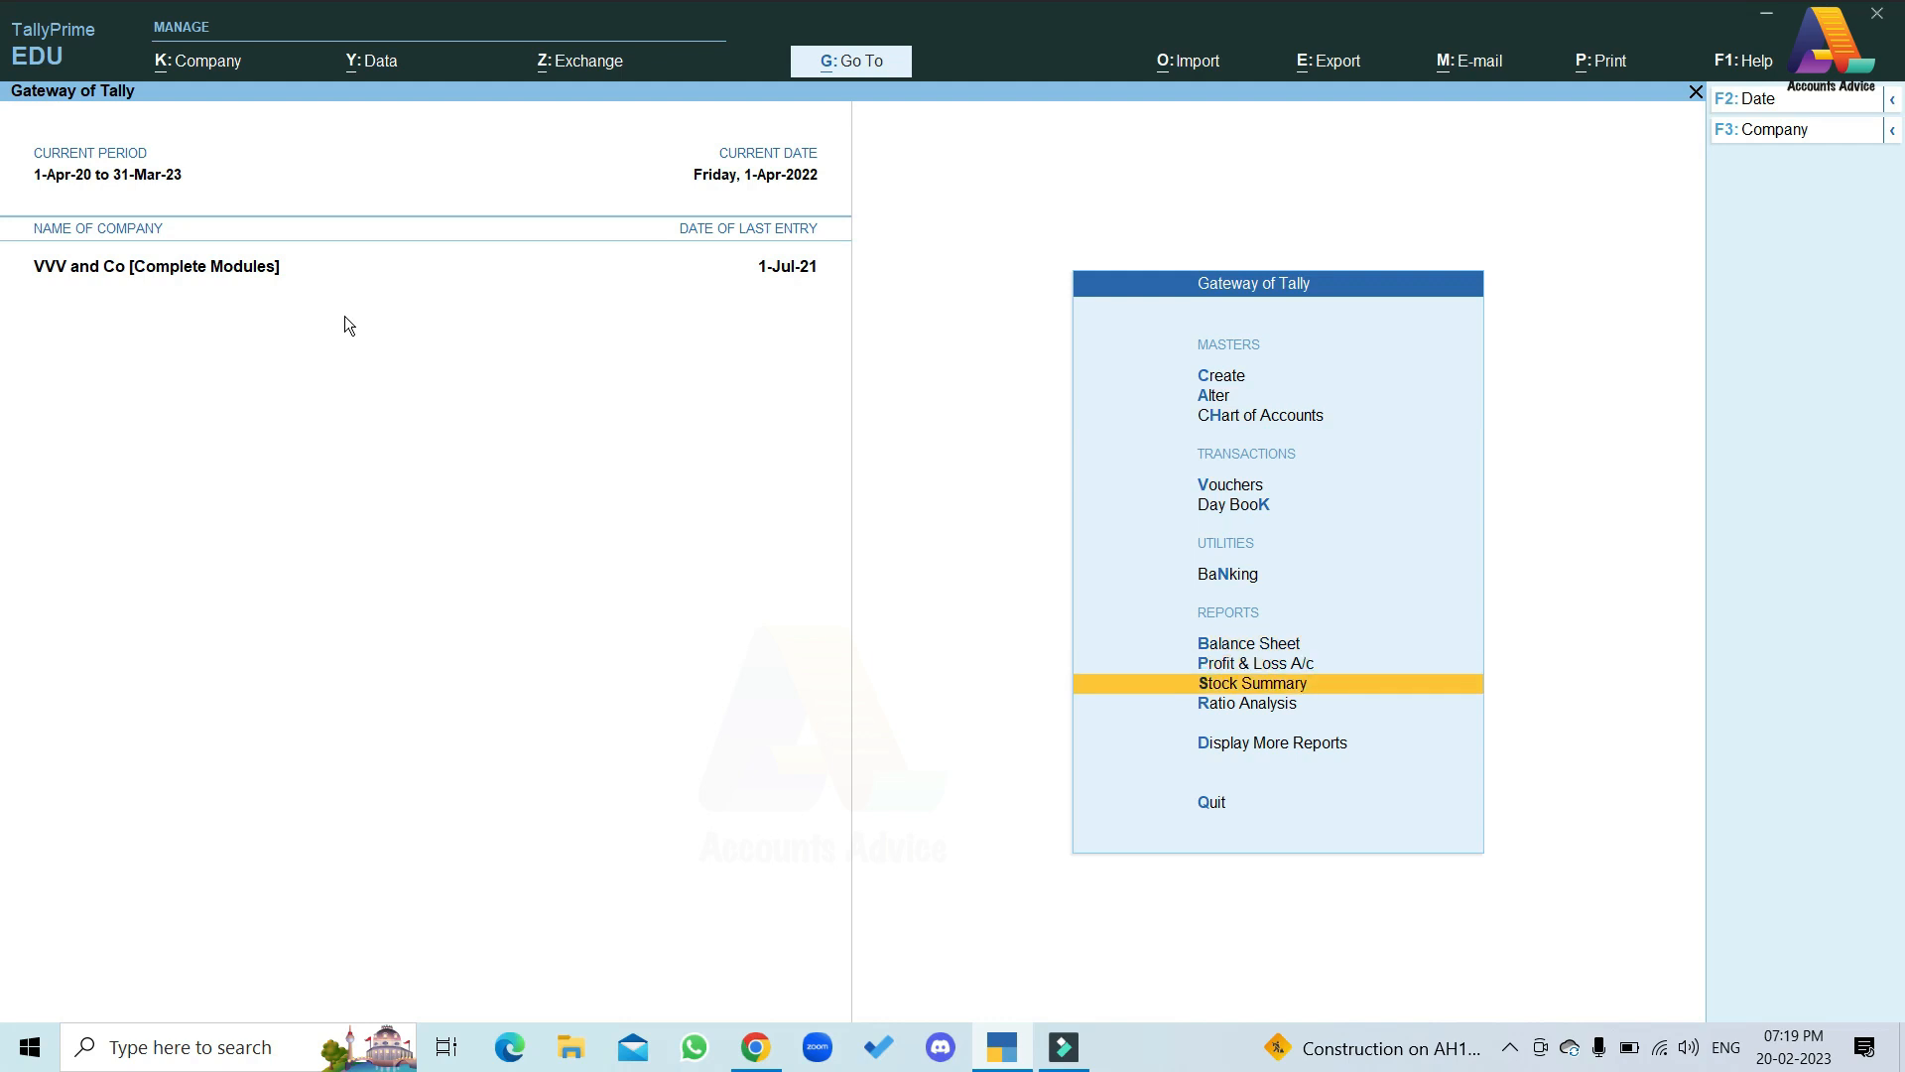
key("Down")
key("Down")
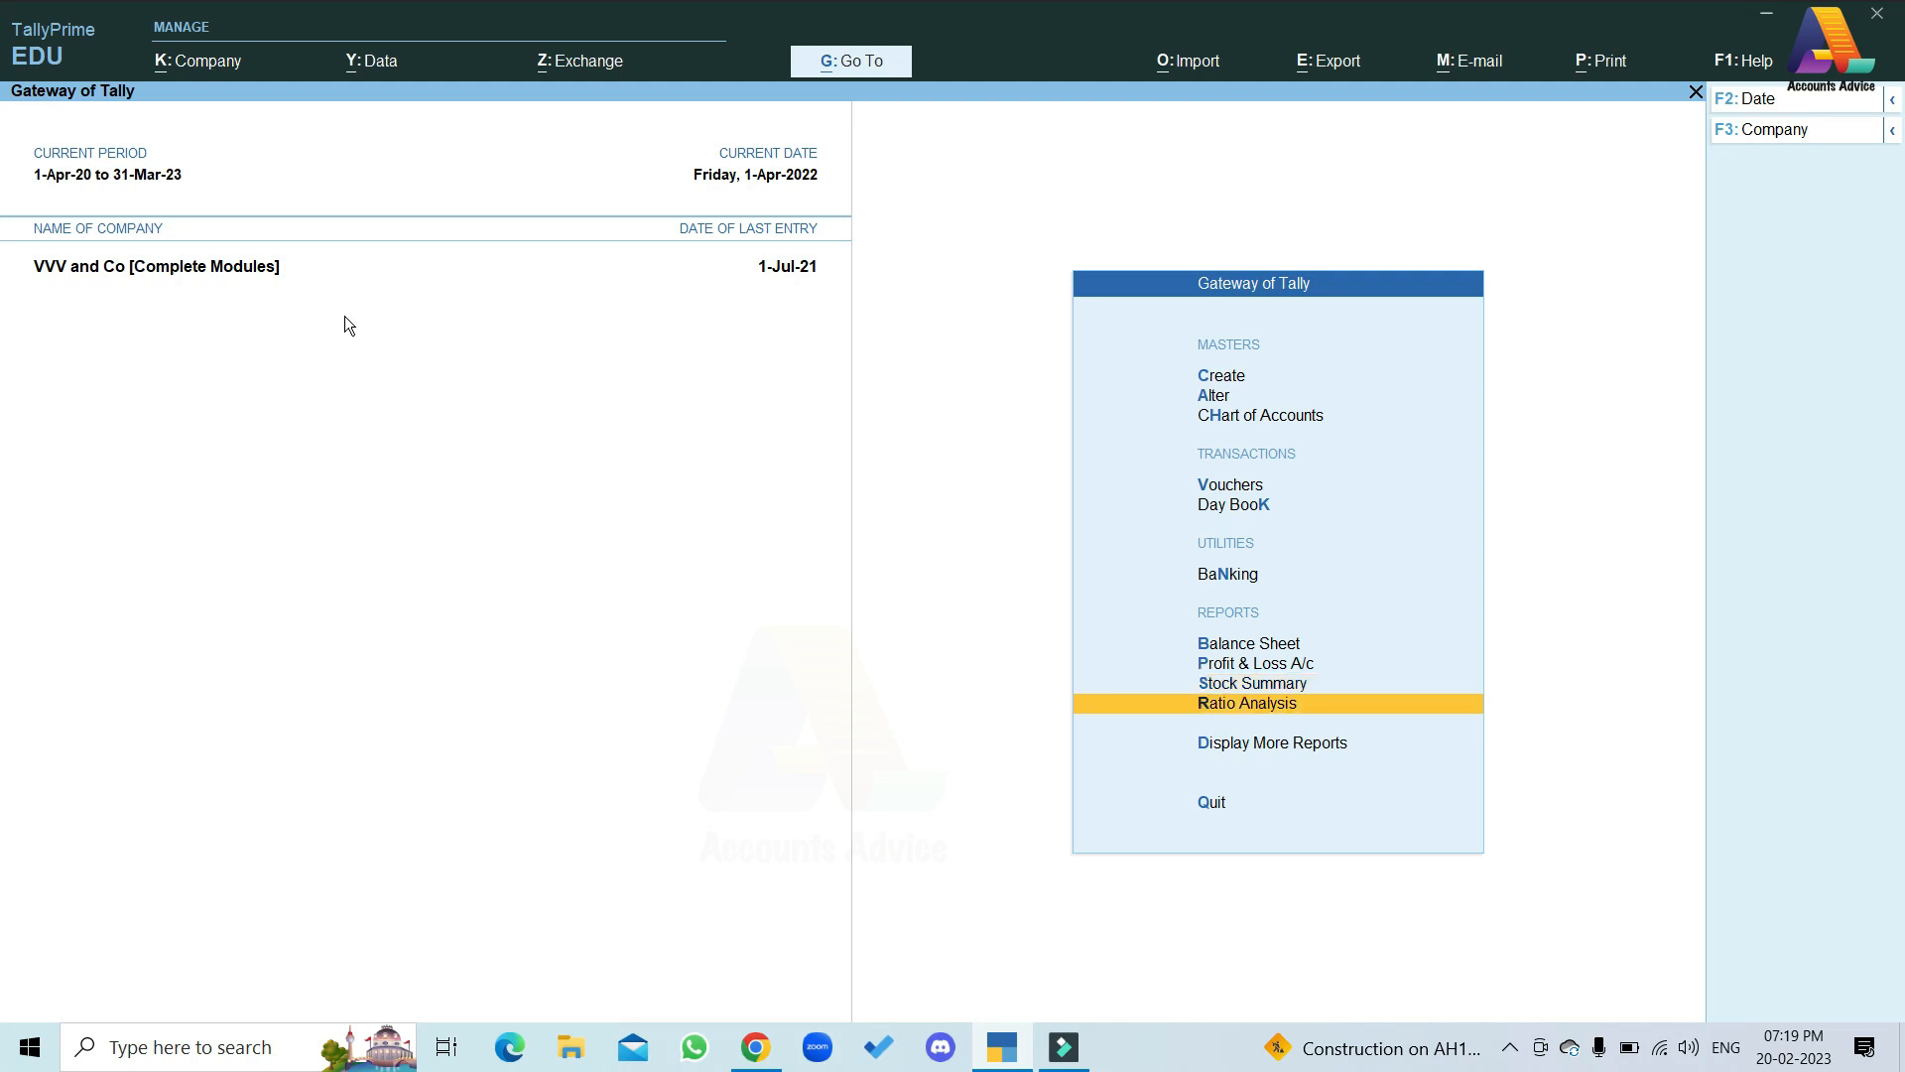
key("Return")
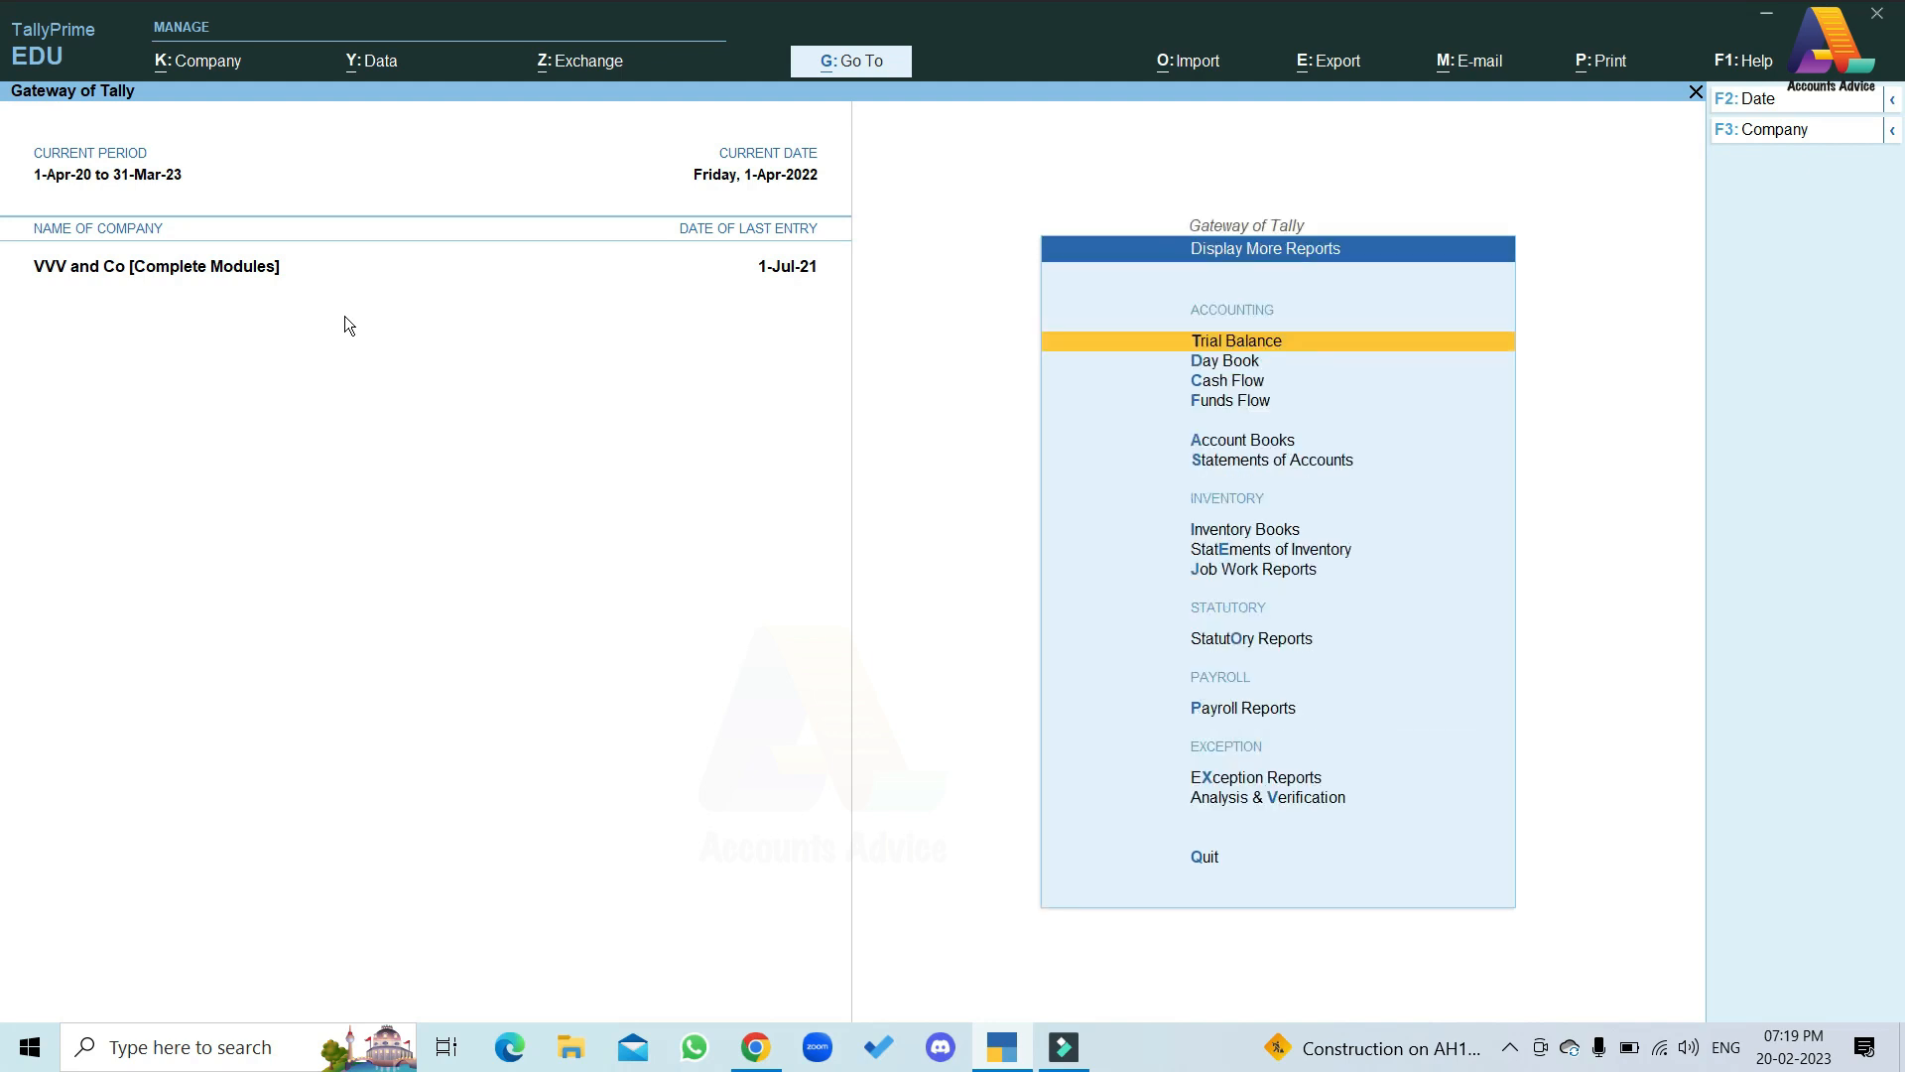
key("Down")
key("Down")
key("Down")
key("Down")
key("Down")
key("Down")
key("Up")
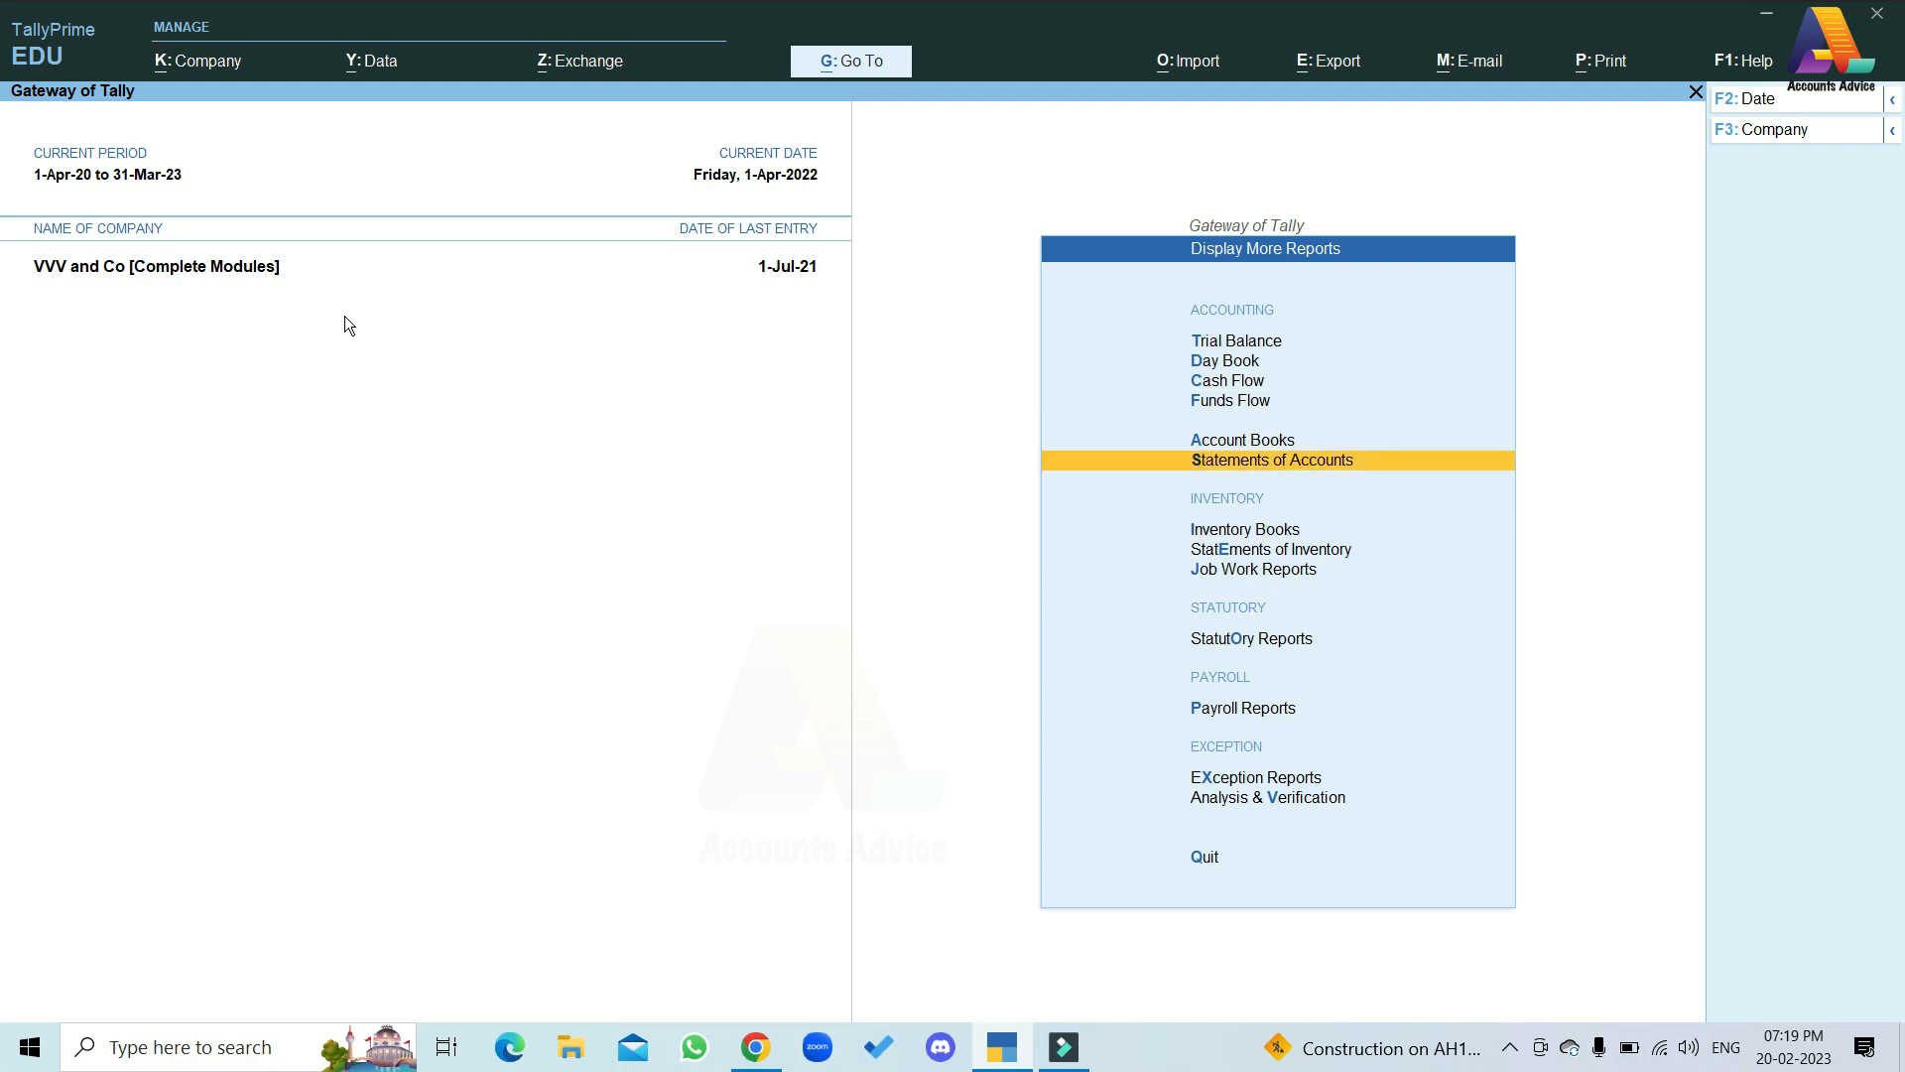
key("Return")
key("Down")
key("Down")
key("Down")
key("Down")
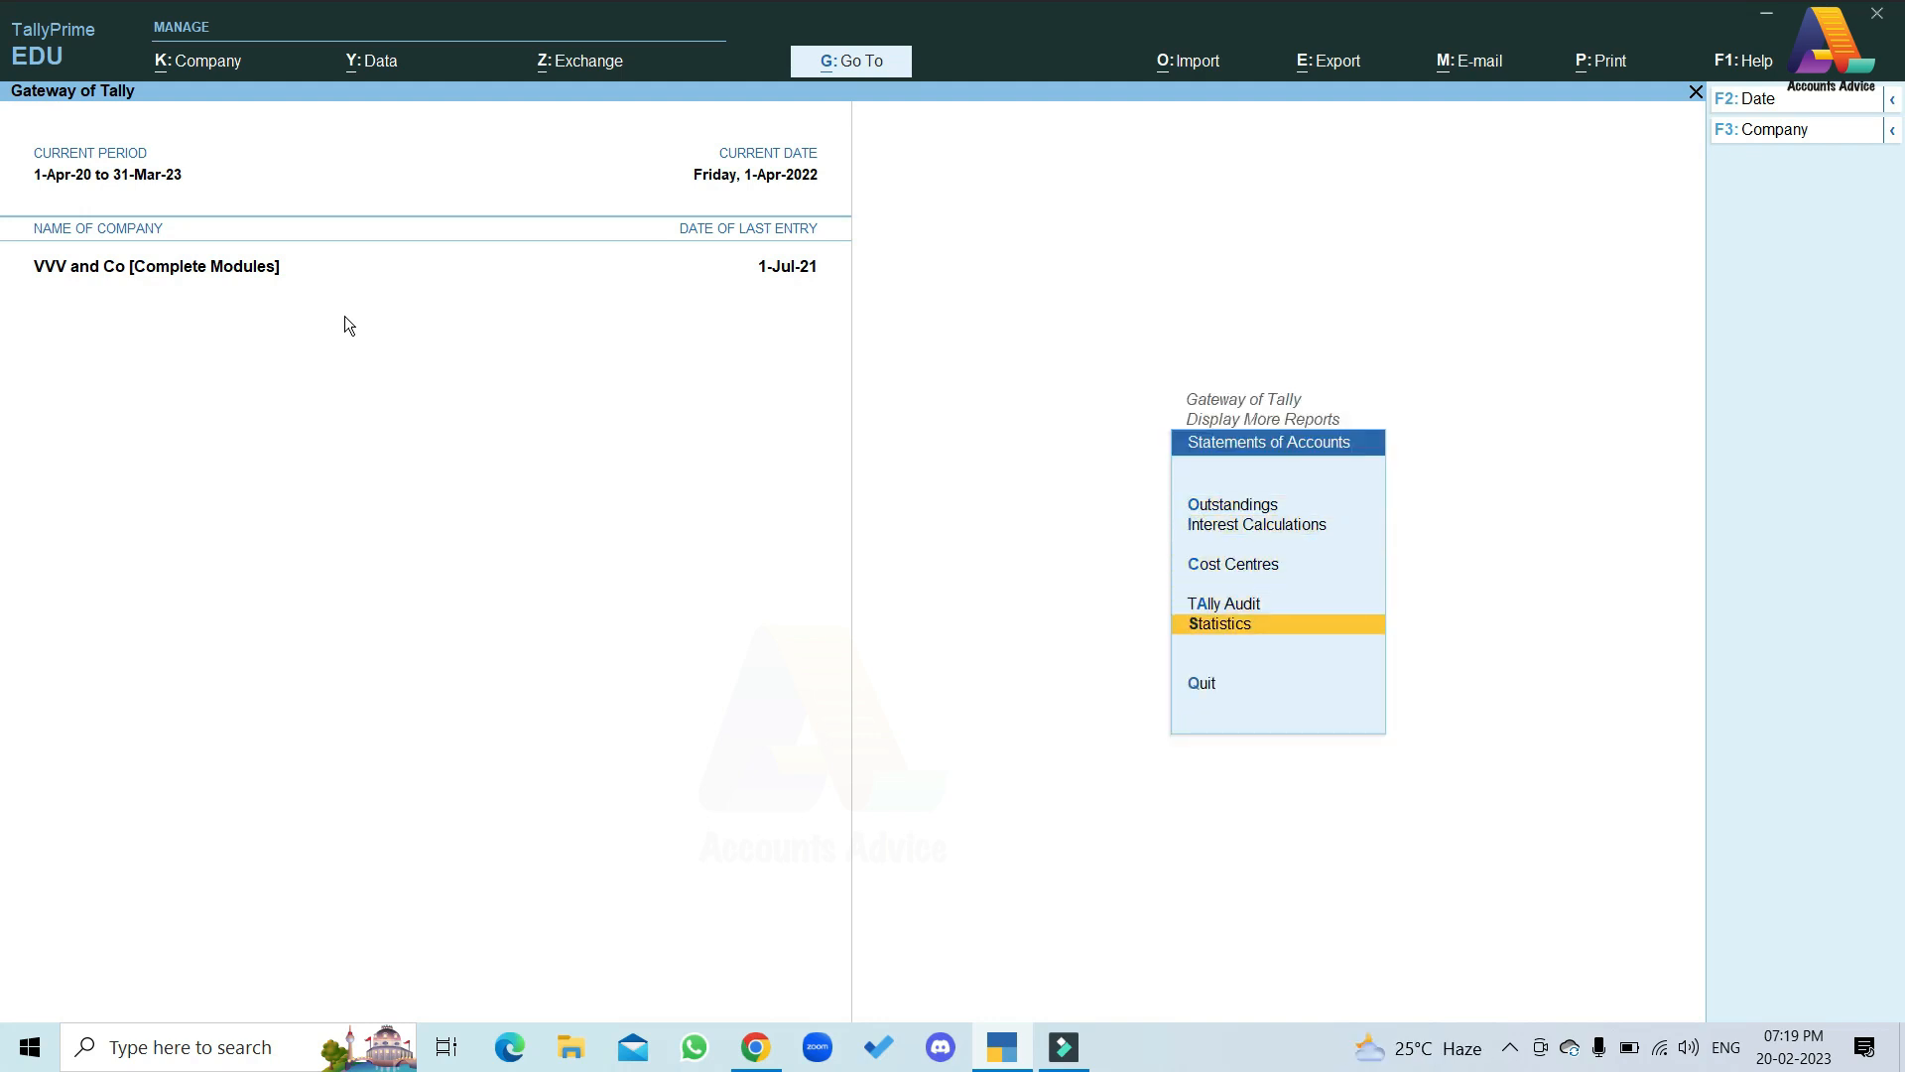
key("Return")
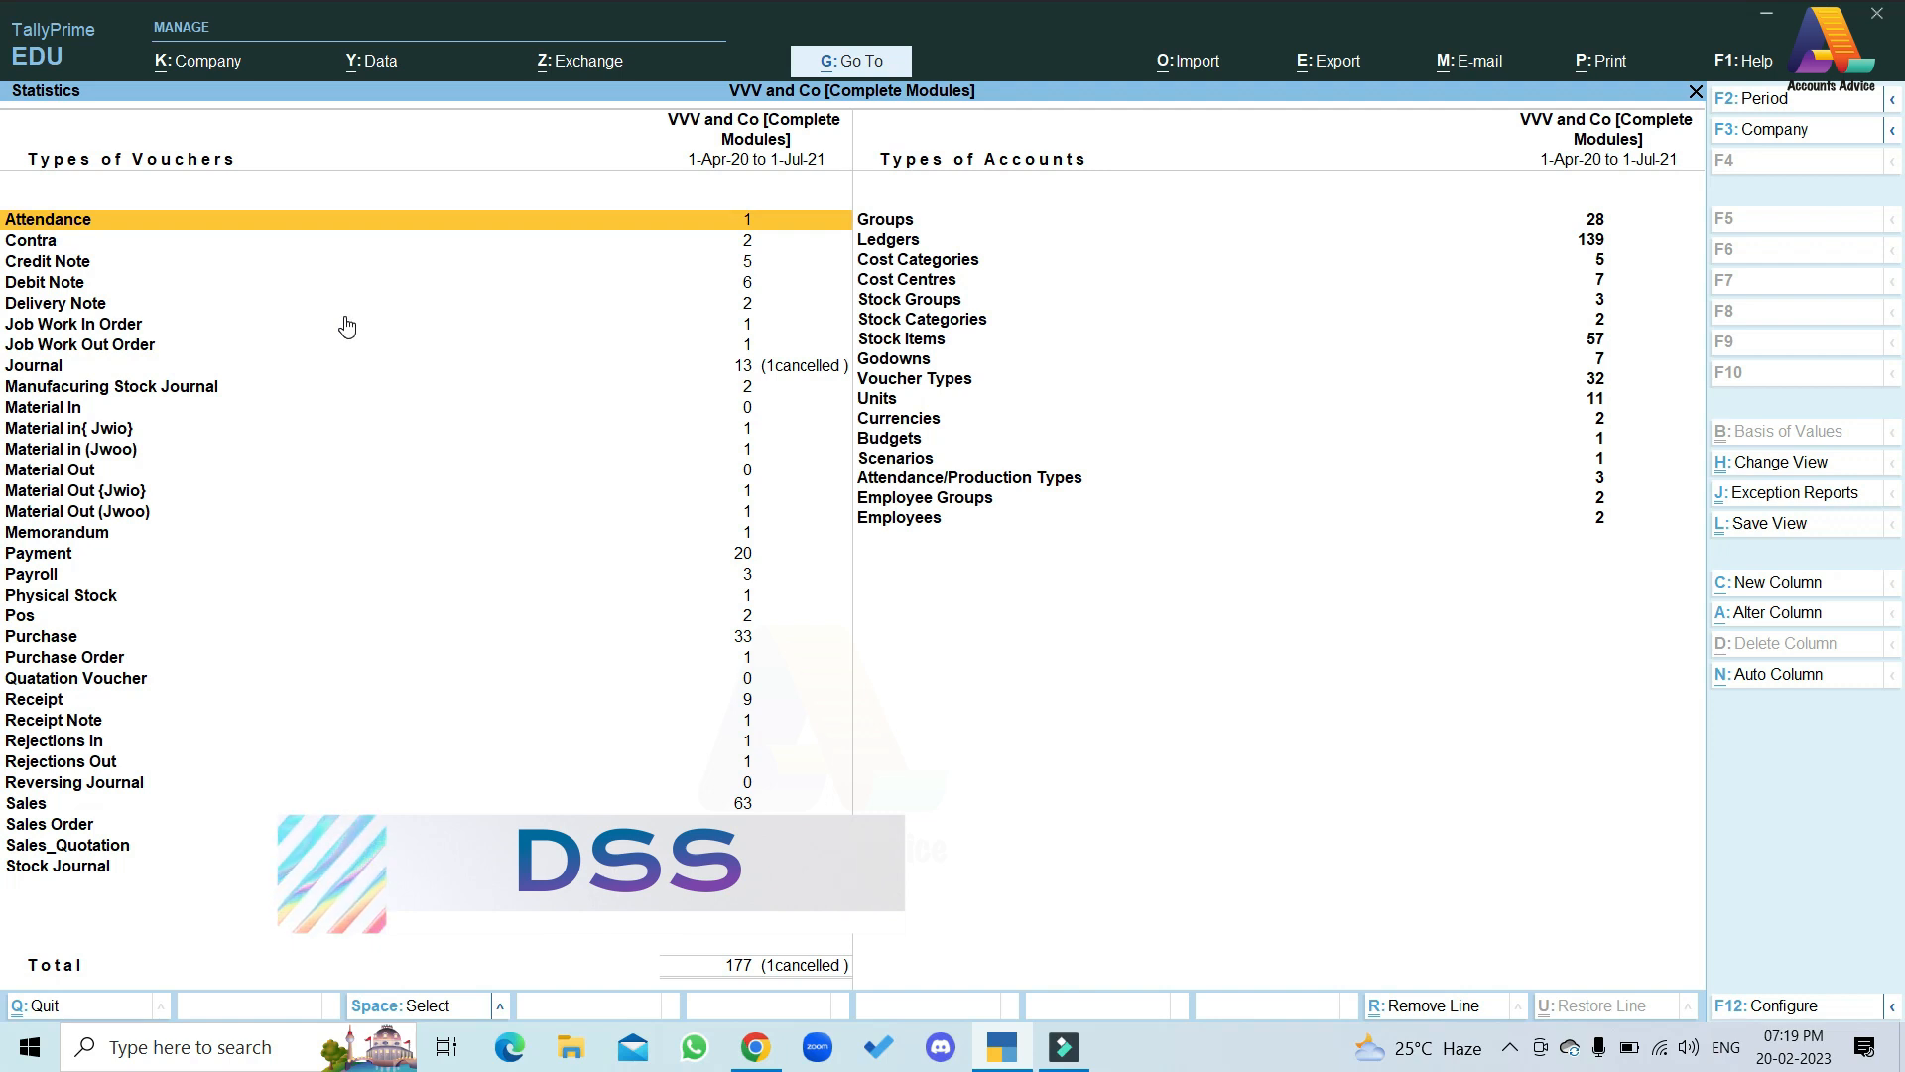
Open the monthly register of Sales vouchers from the Statistics report
key("Down")
key("Down")
key("Down")
key("Down")
key("Down")
key("Down")
key("Down")
key("Down")
key("Down")
key("Down")
key("Down")
key("Down")
key("Down")
key("Down")
key("Down")
key("Down")
key("Down")
key("Down")
key("Down")
key("Down")
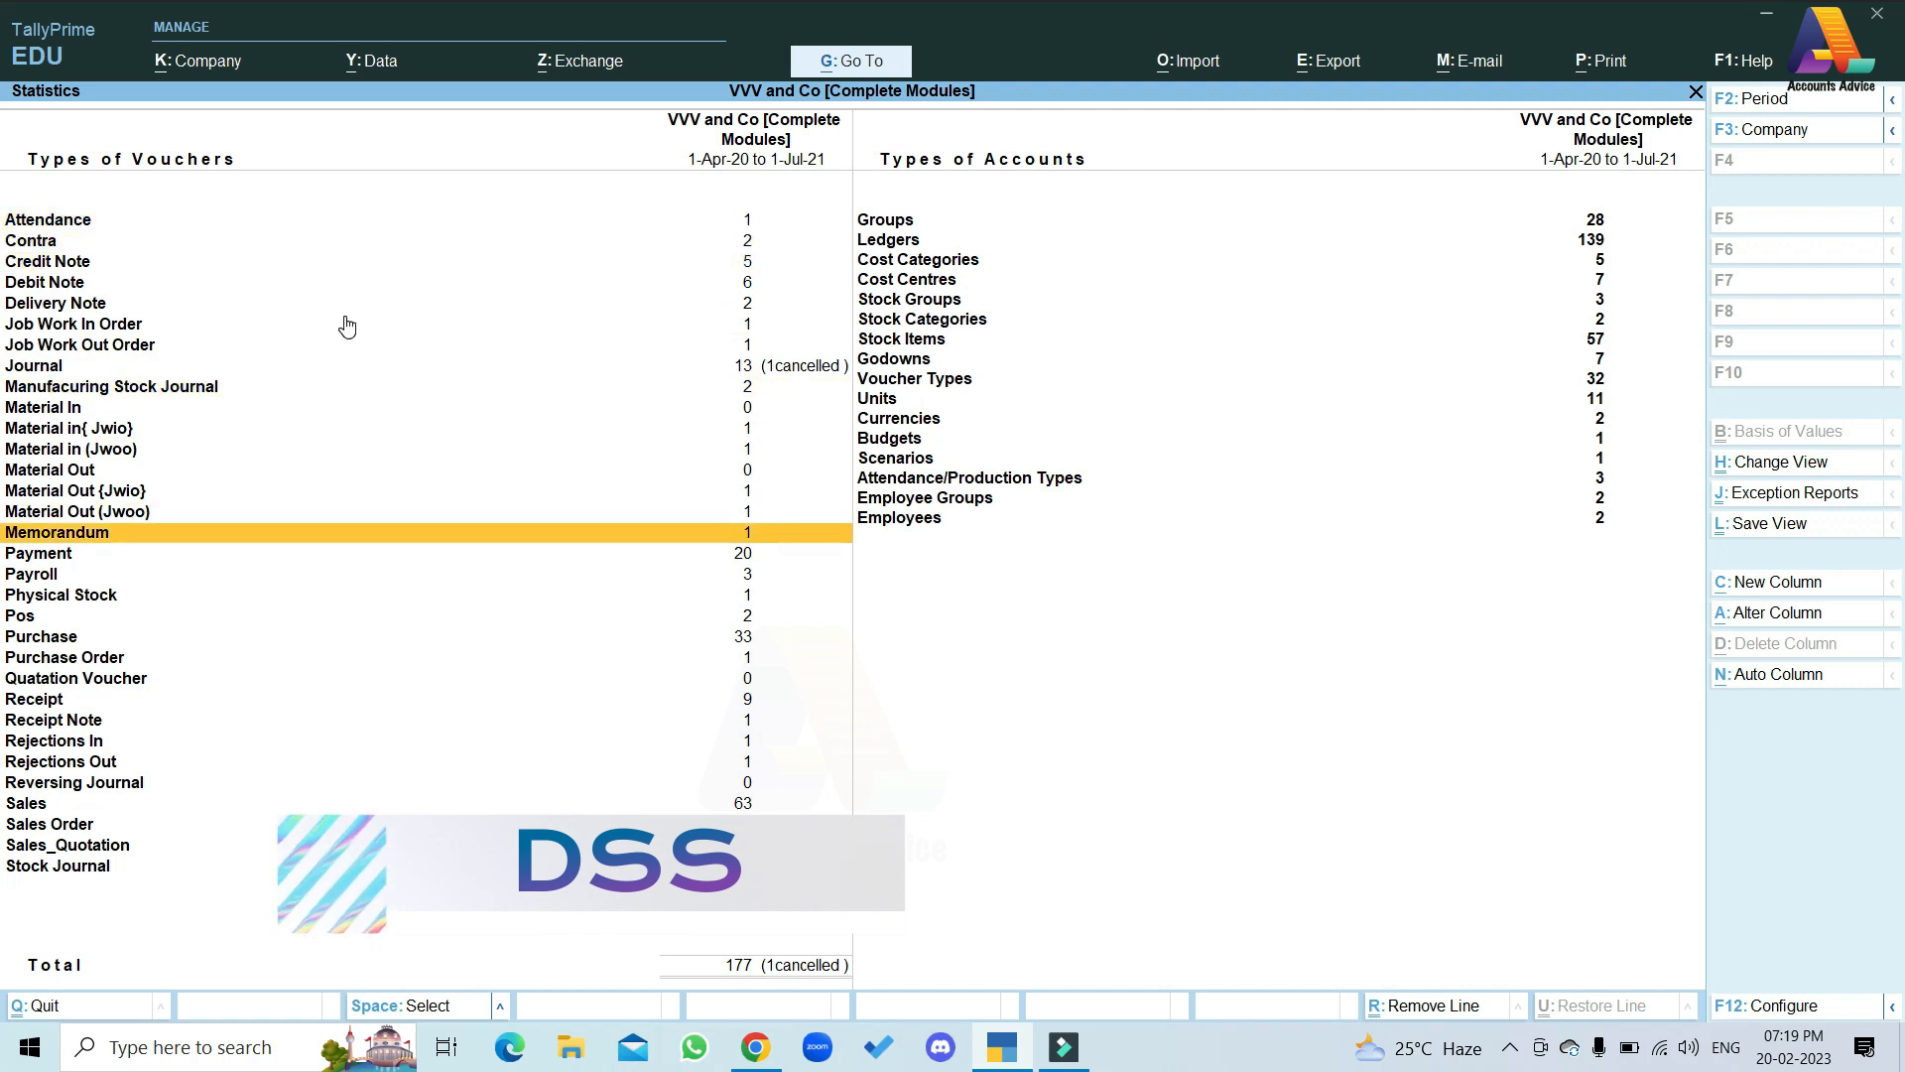
key("Down")
key("Down")
key("Down")
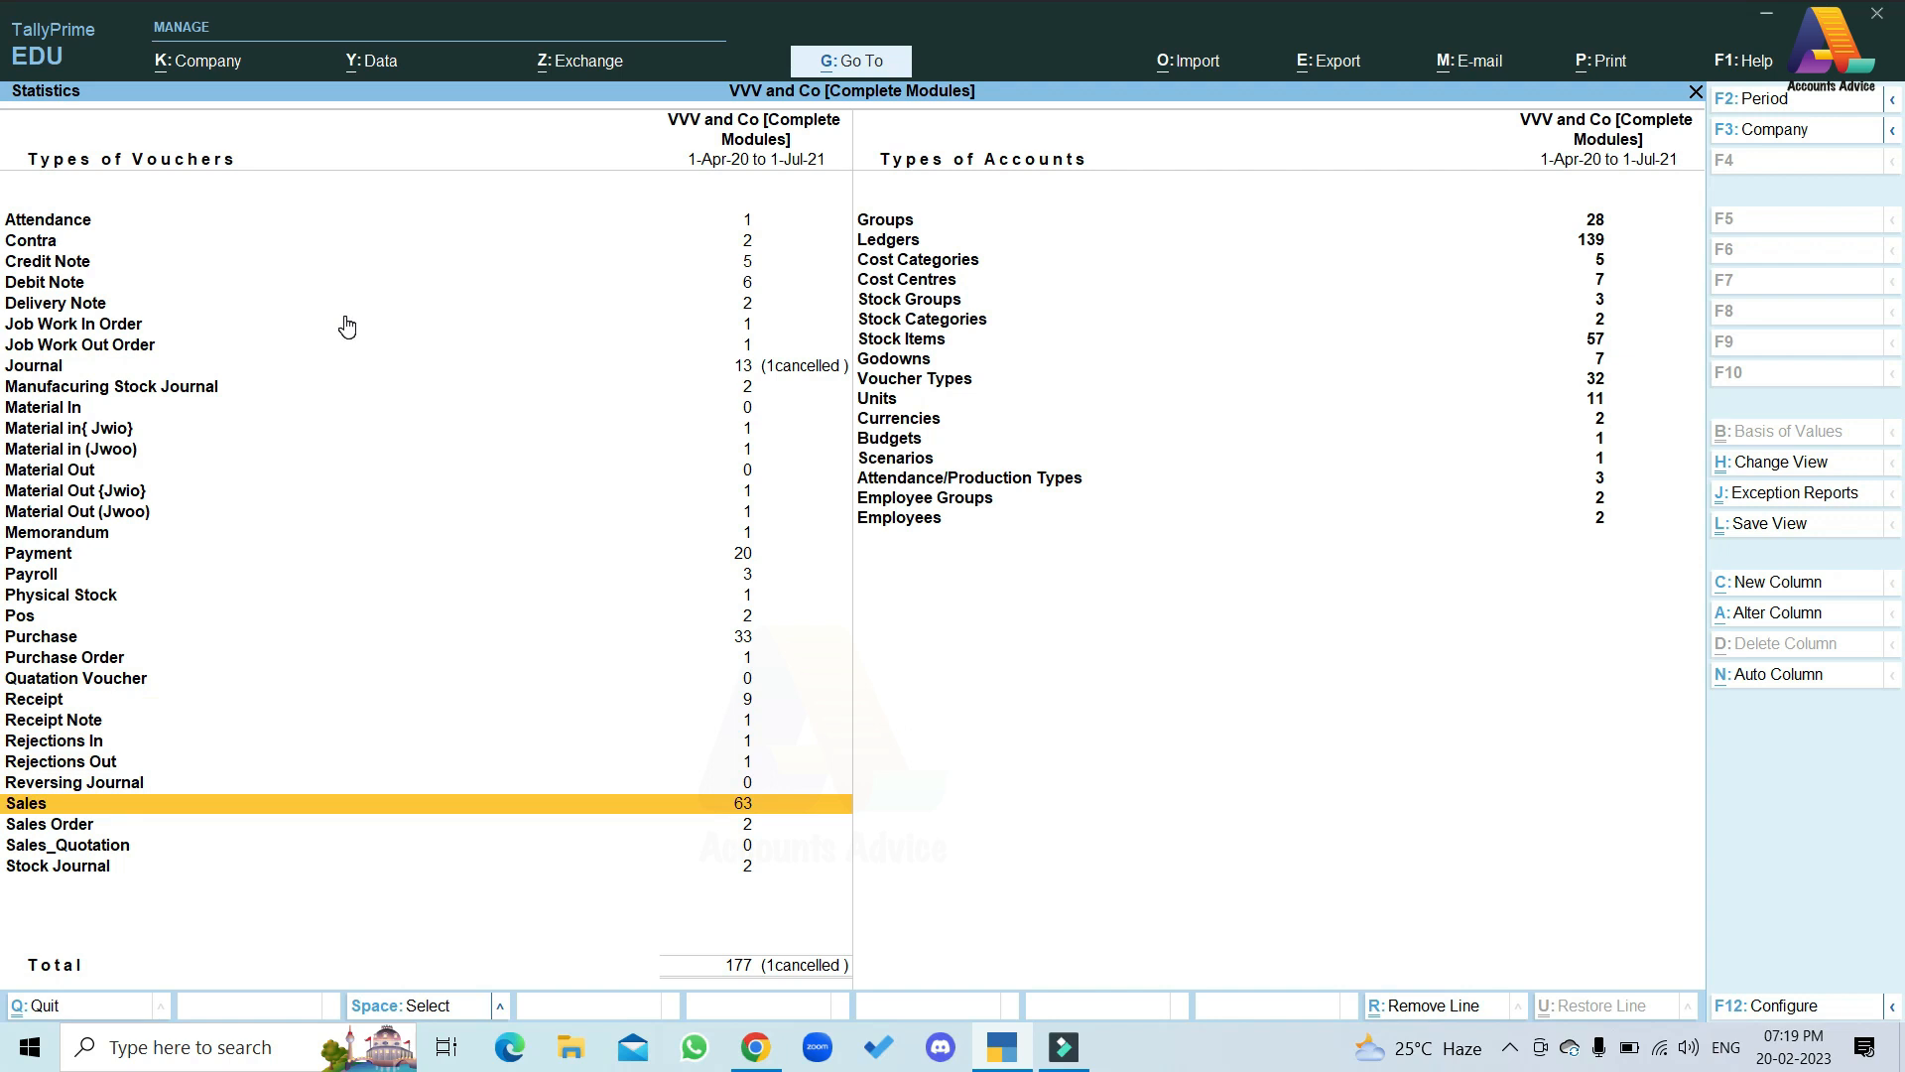
key("Return")
Open the list of sales vouchers for October 2020
key("Up")
key("Up")
key("Up")
key("Up")
key("Up")
key("Up")
key("Up")
key("Up")
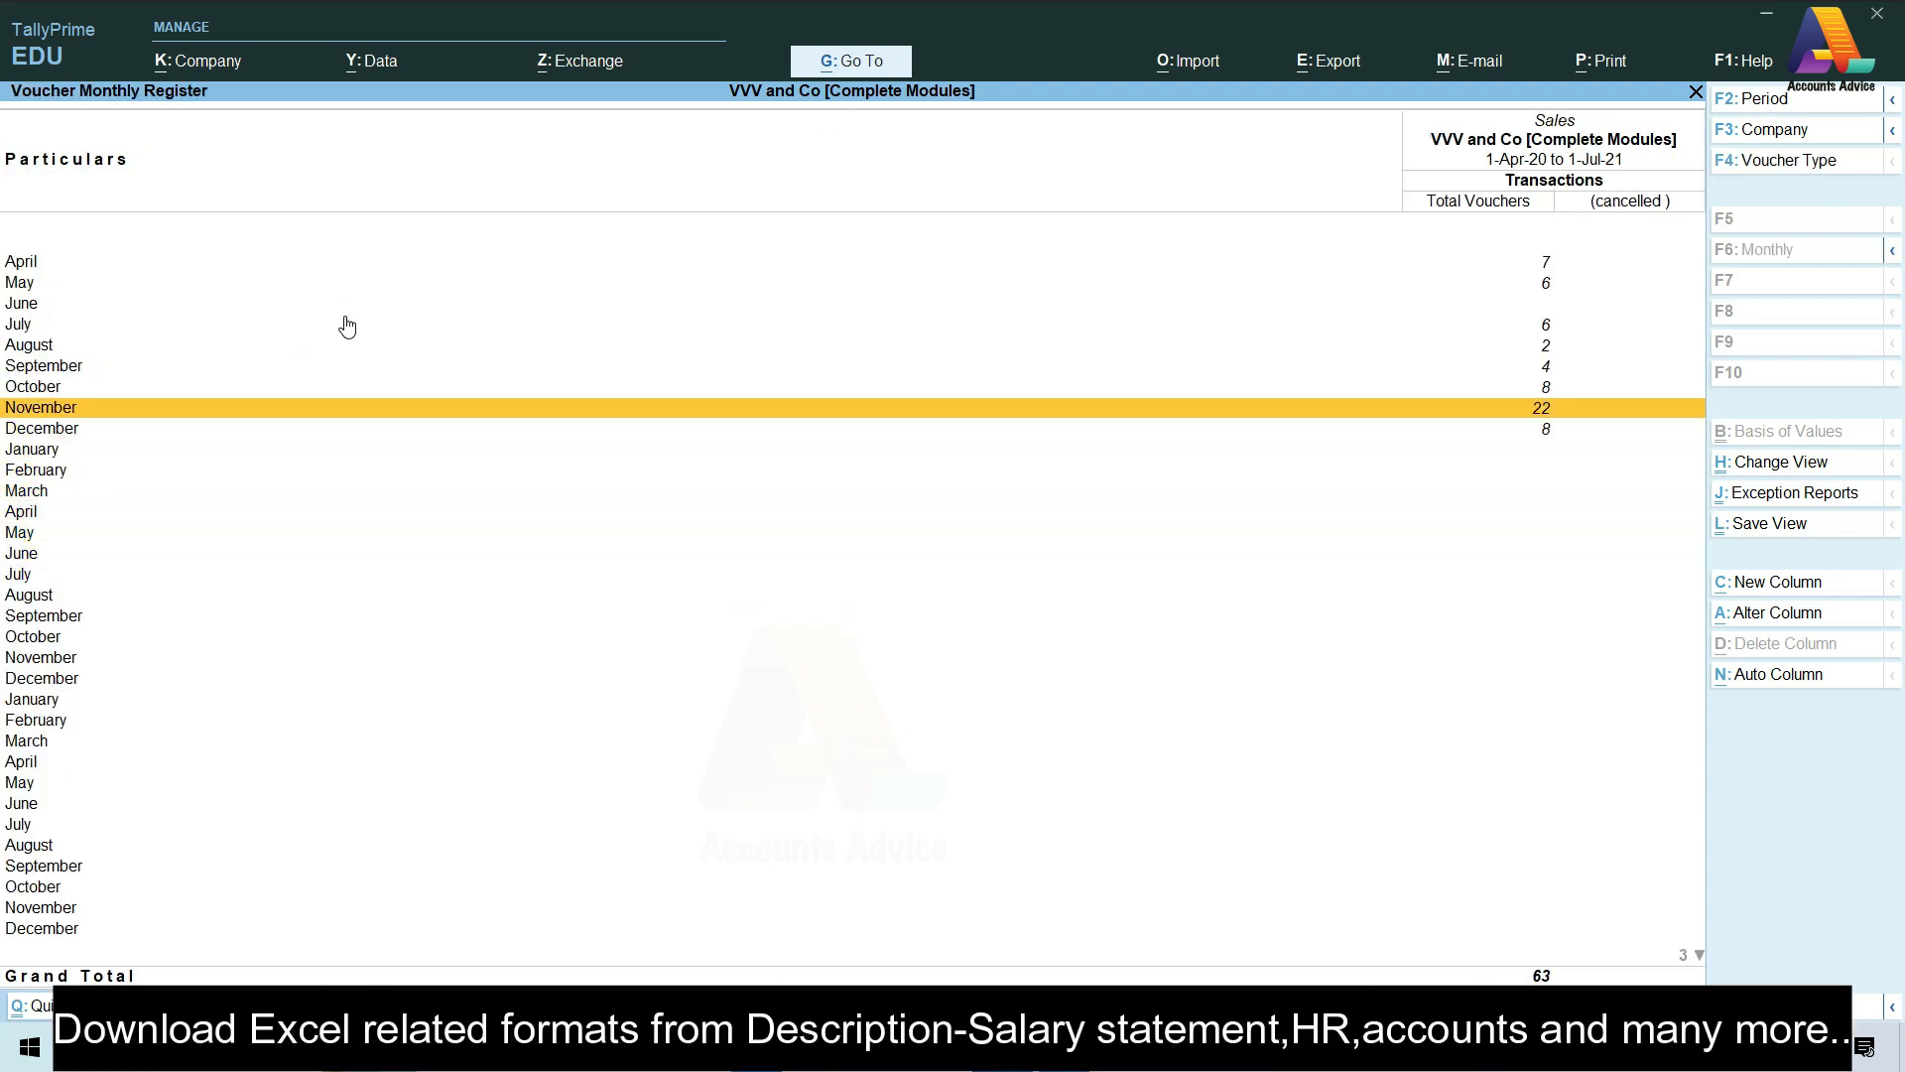
key("Up")
key("Return")
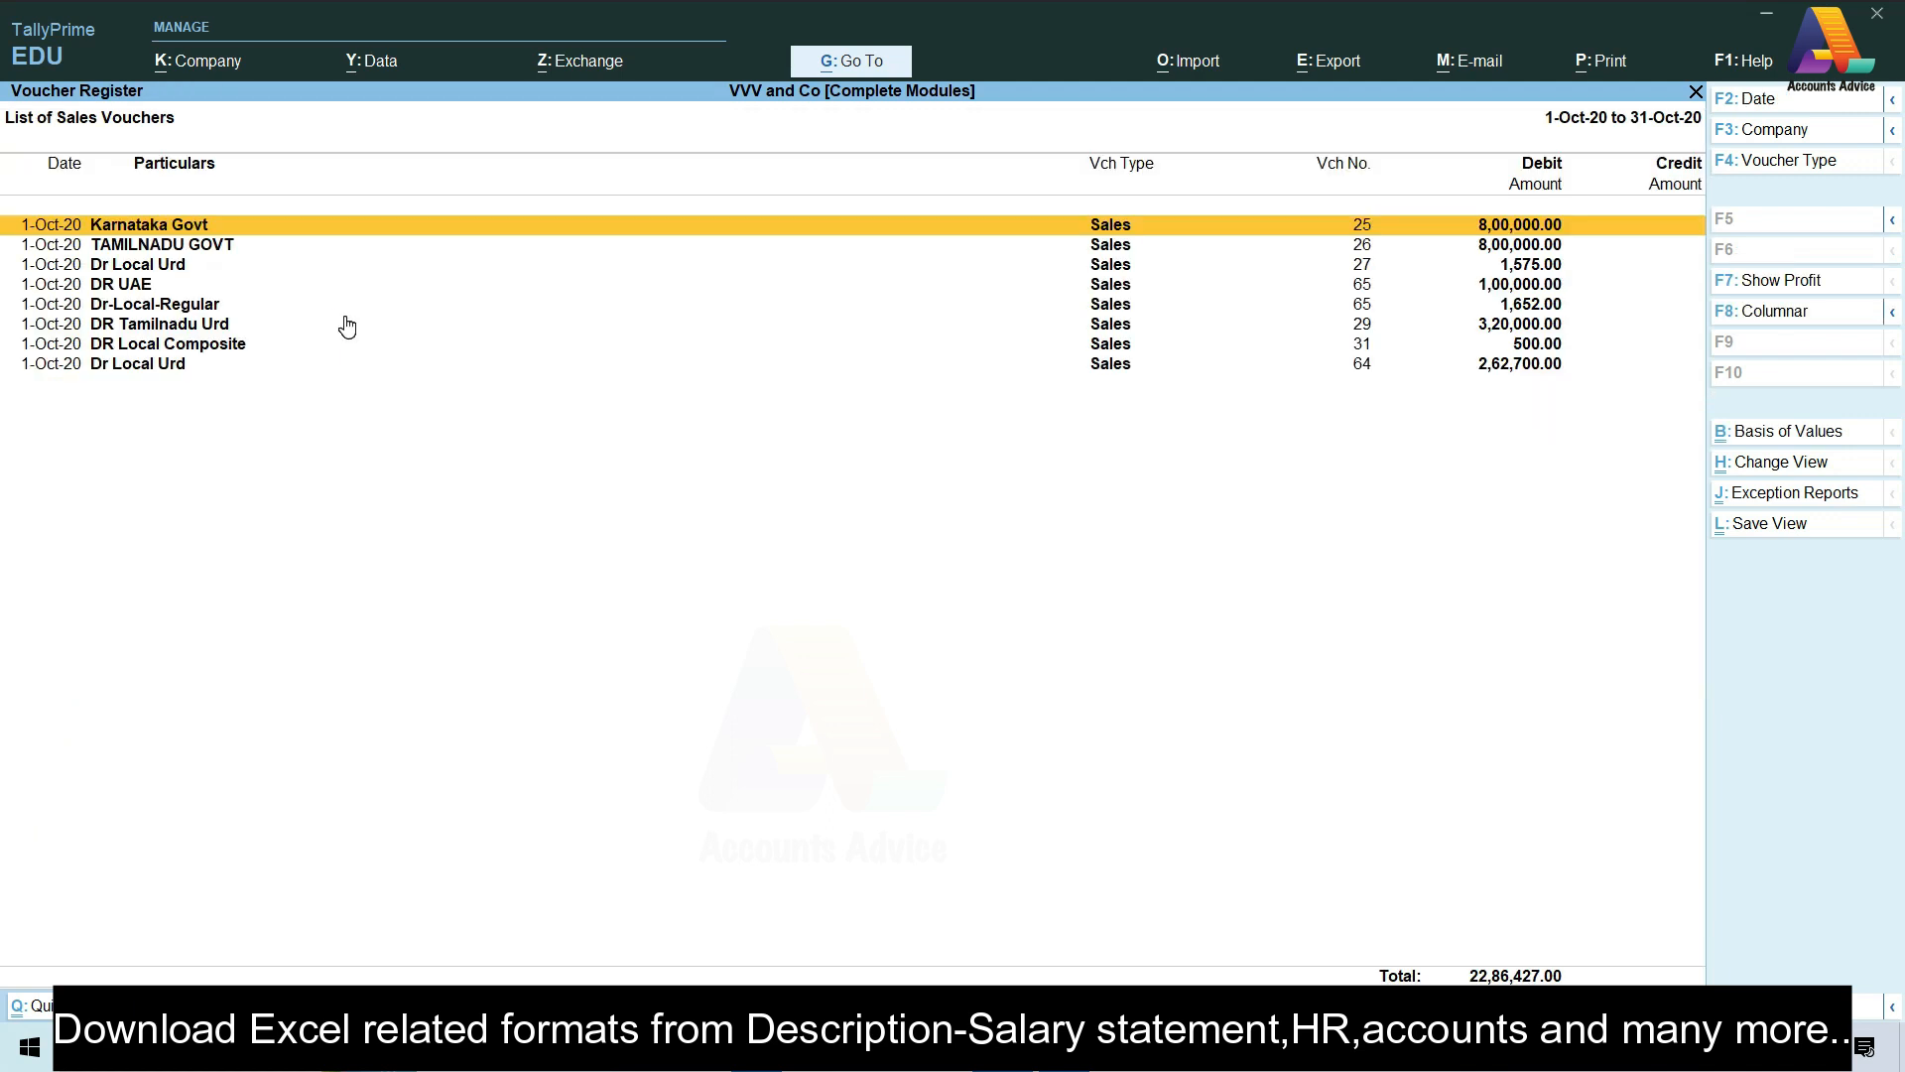
Open the Dr-Local-Regular sales voucher dated 1-Oct-20
key("Down")
key("Down")
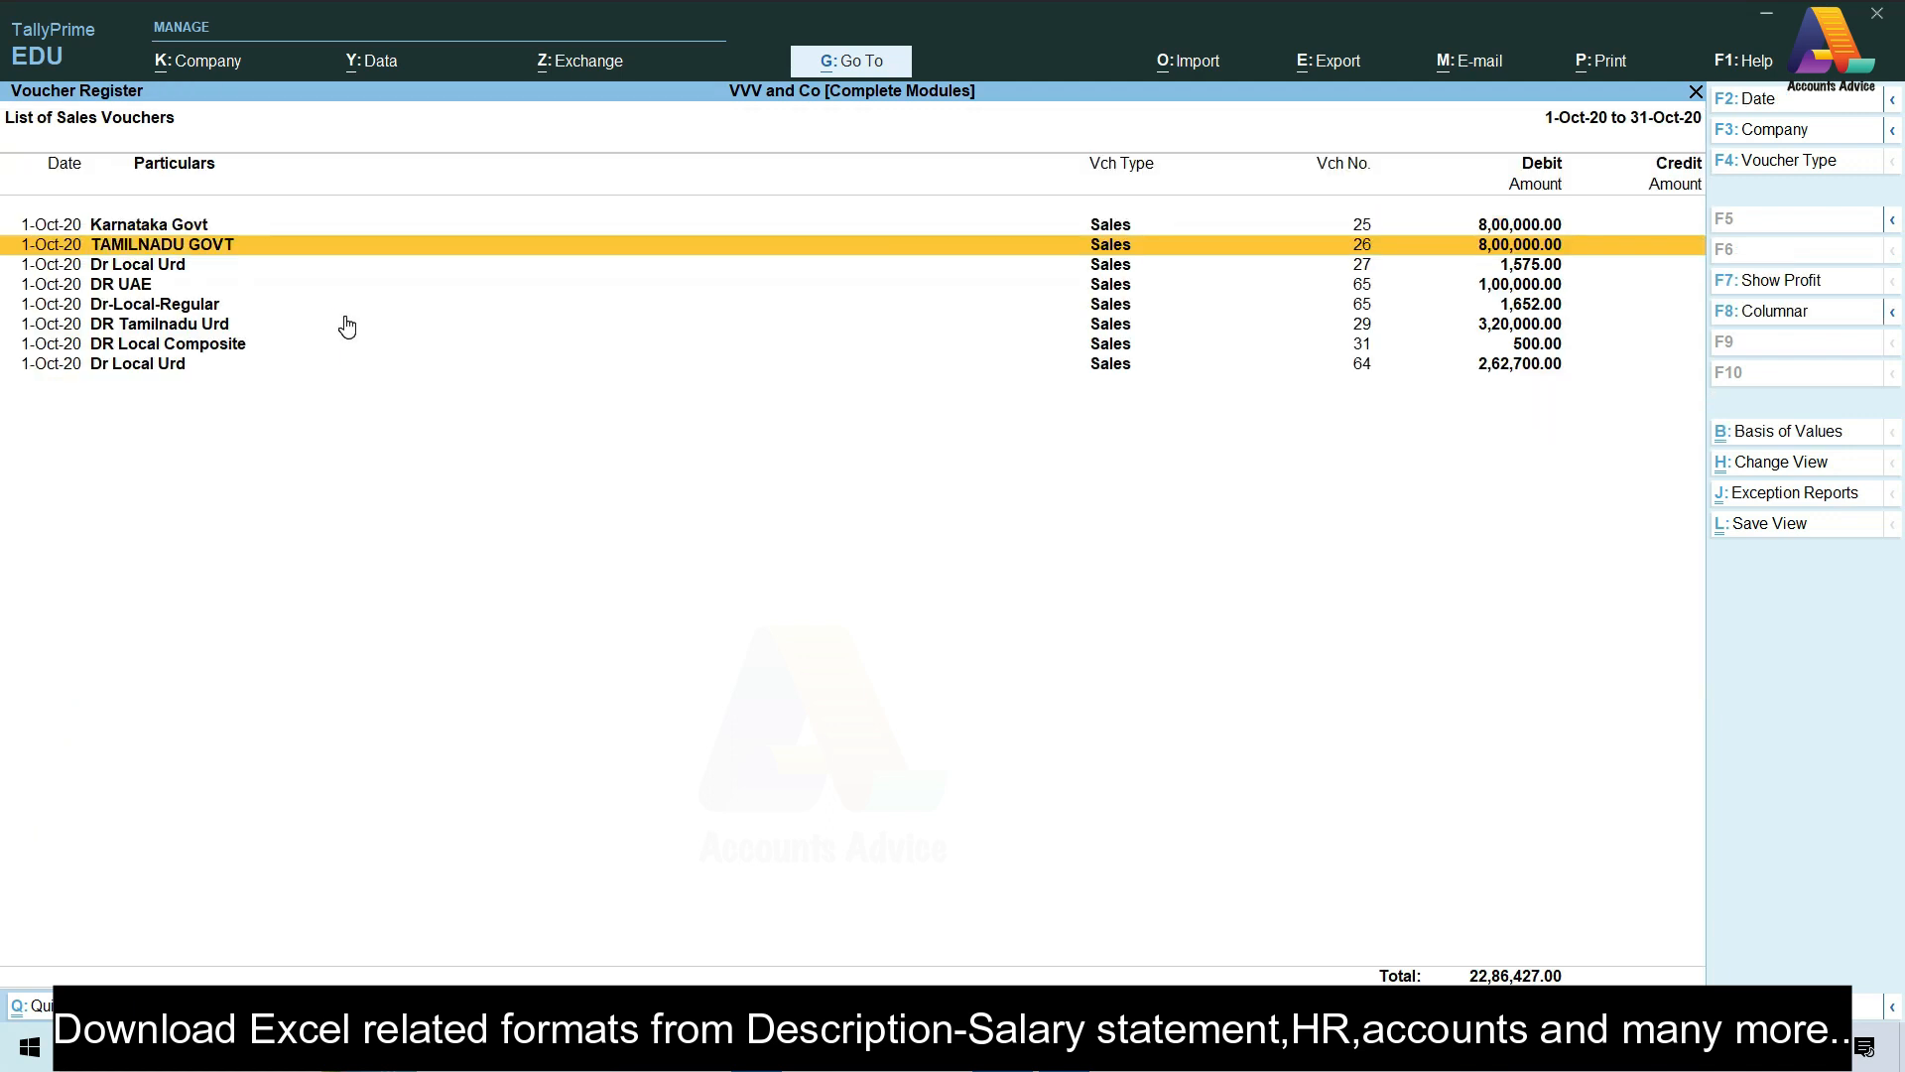
key("Down")
key("Down")
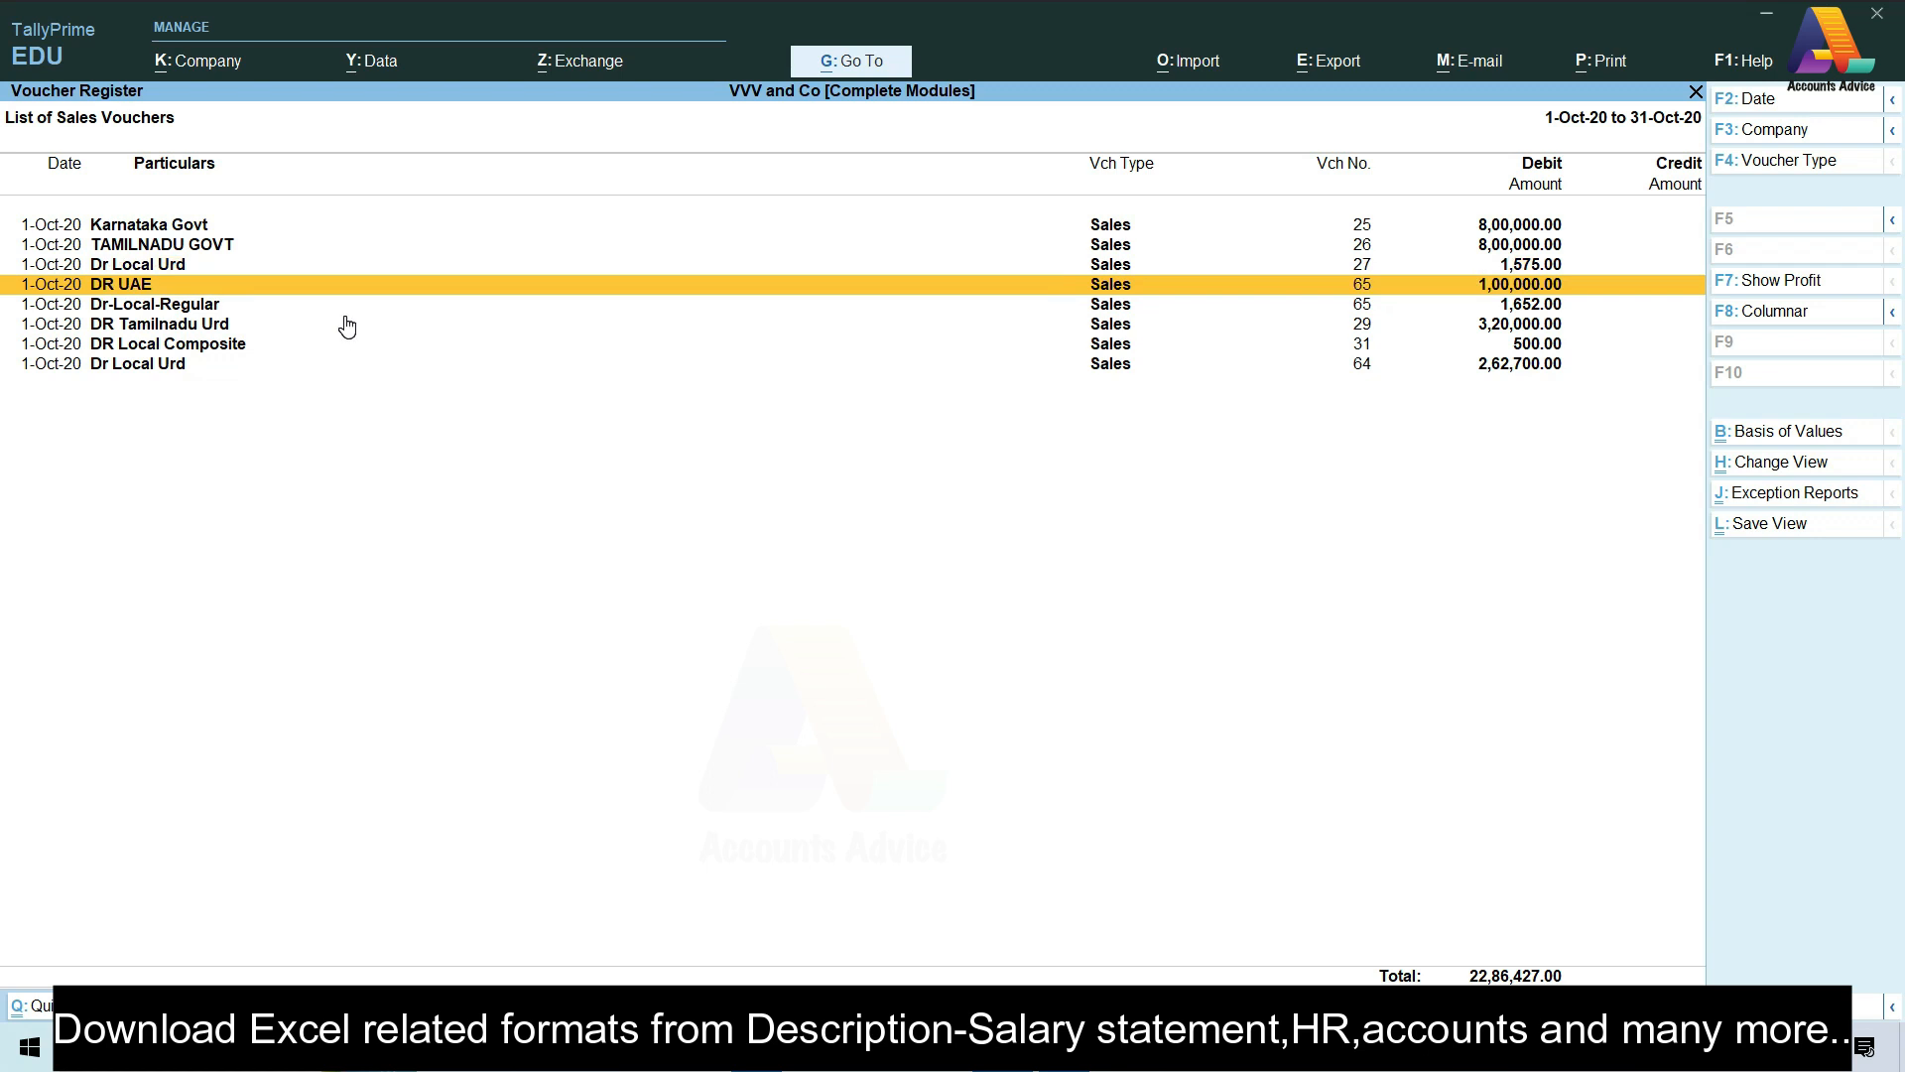
key("Return")
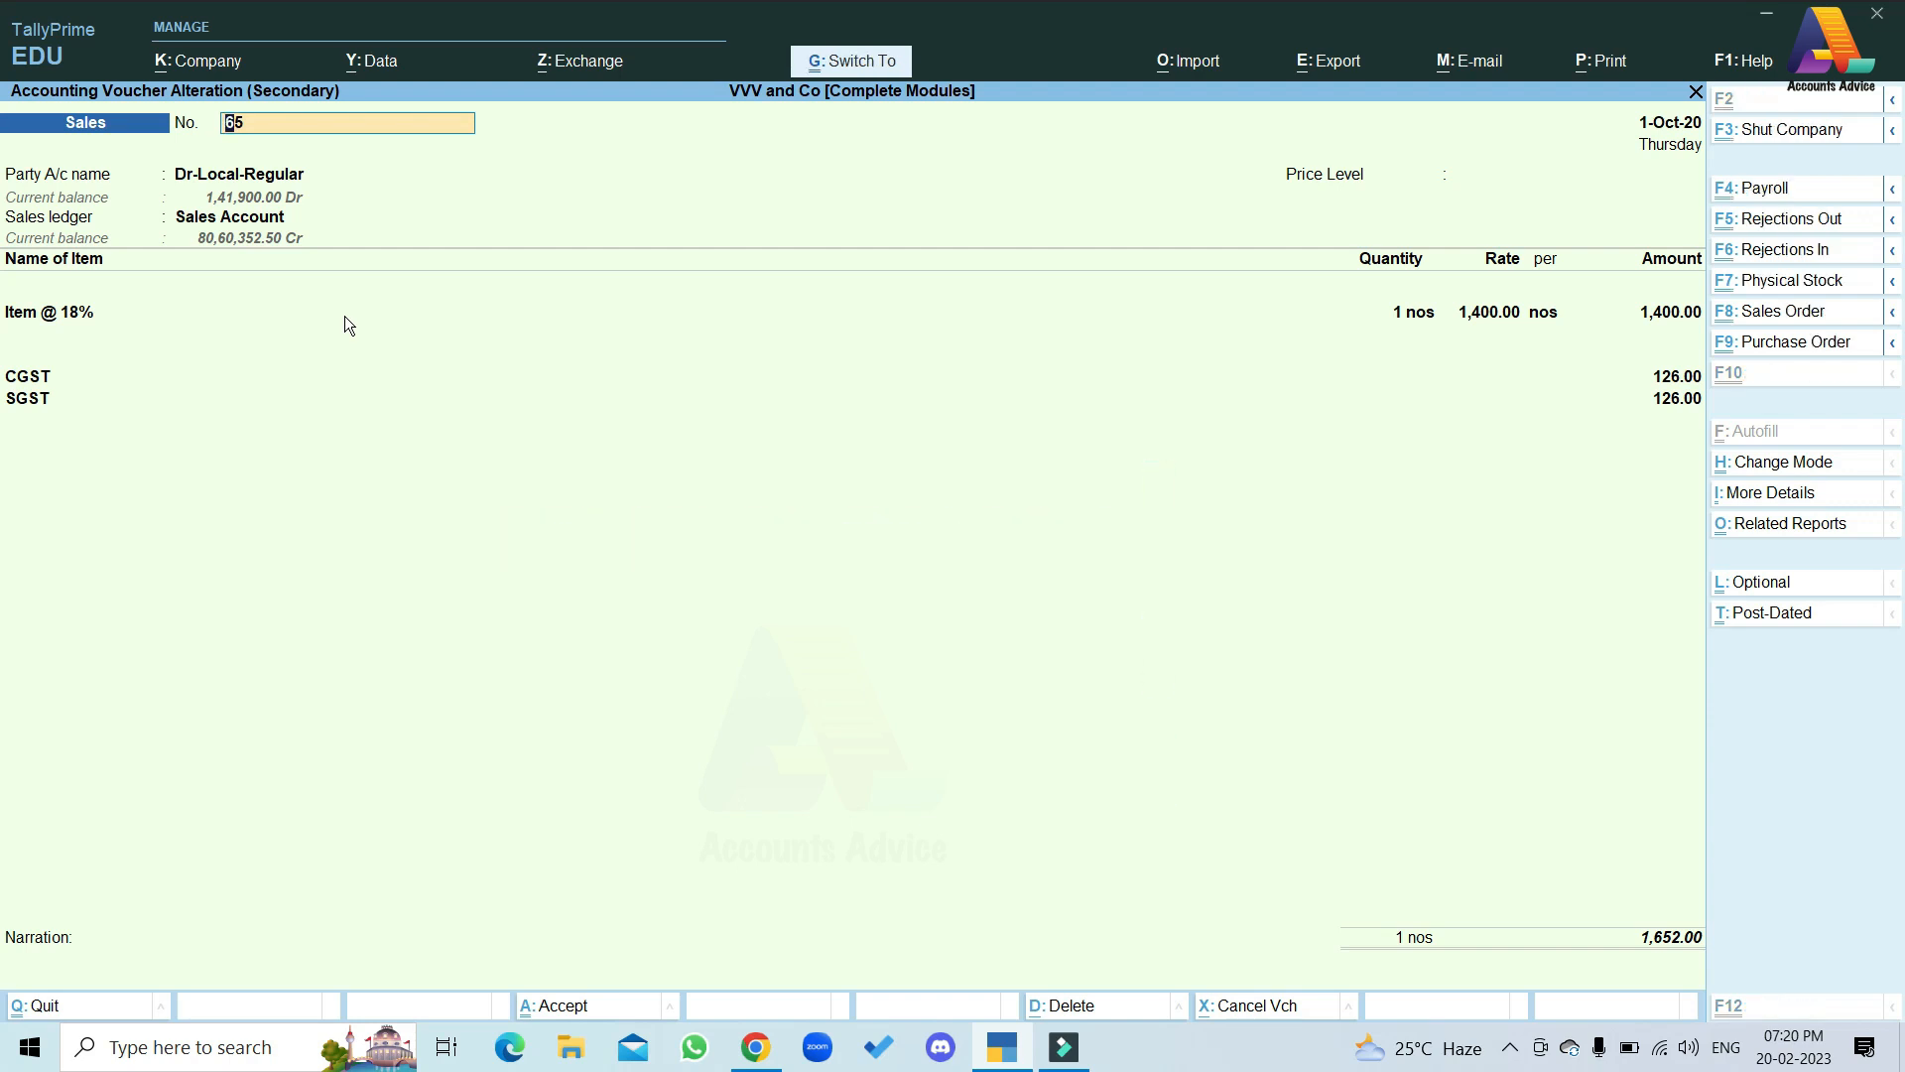
Preview the voucher's printed tax invoice at enlarged size to examine its company header, and return to the voucher
key("ctrl+p")
key("i")
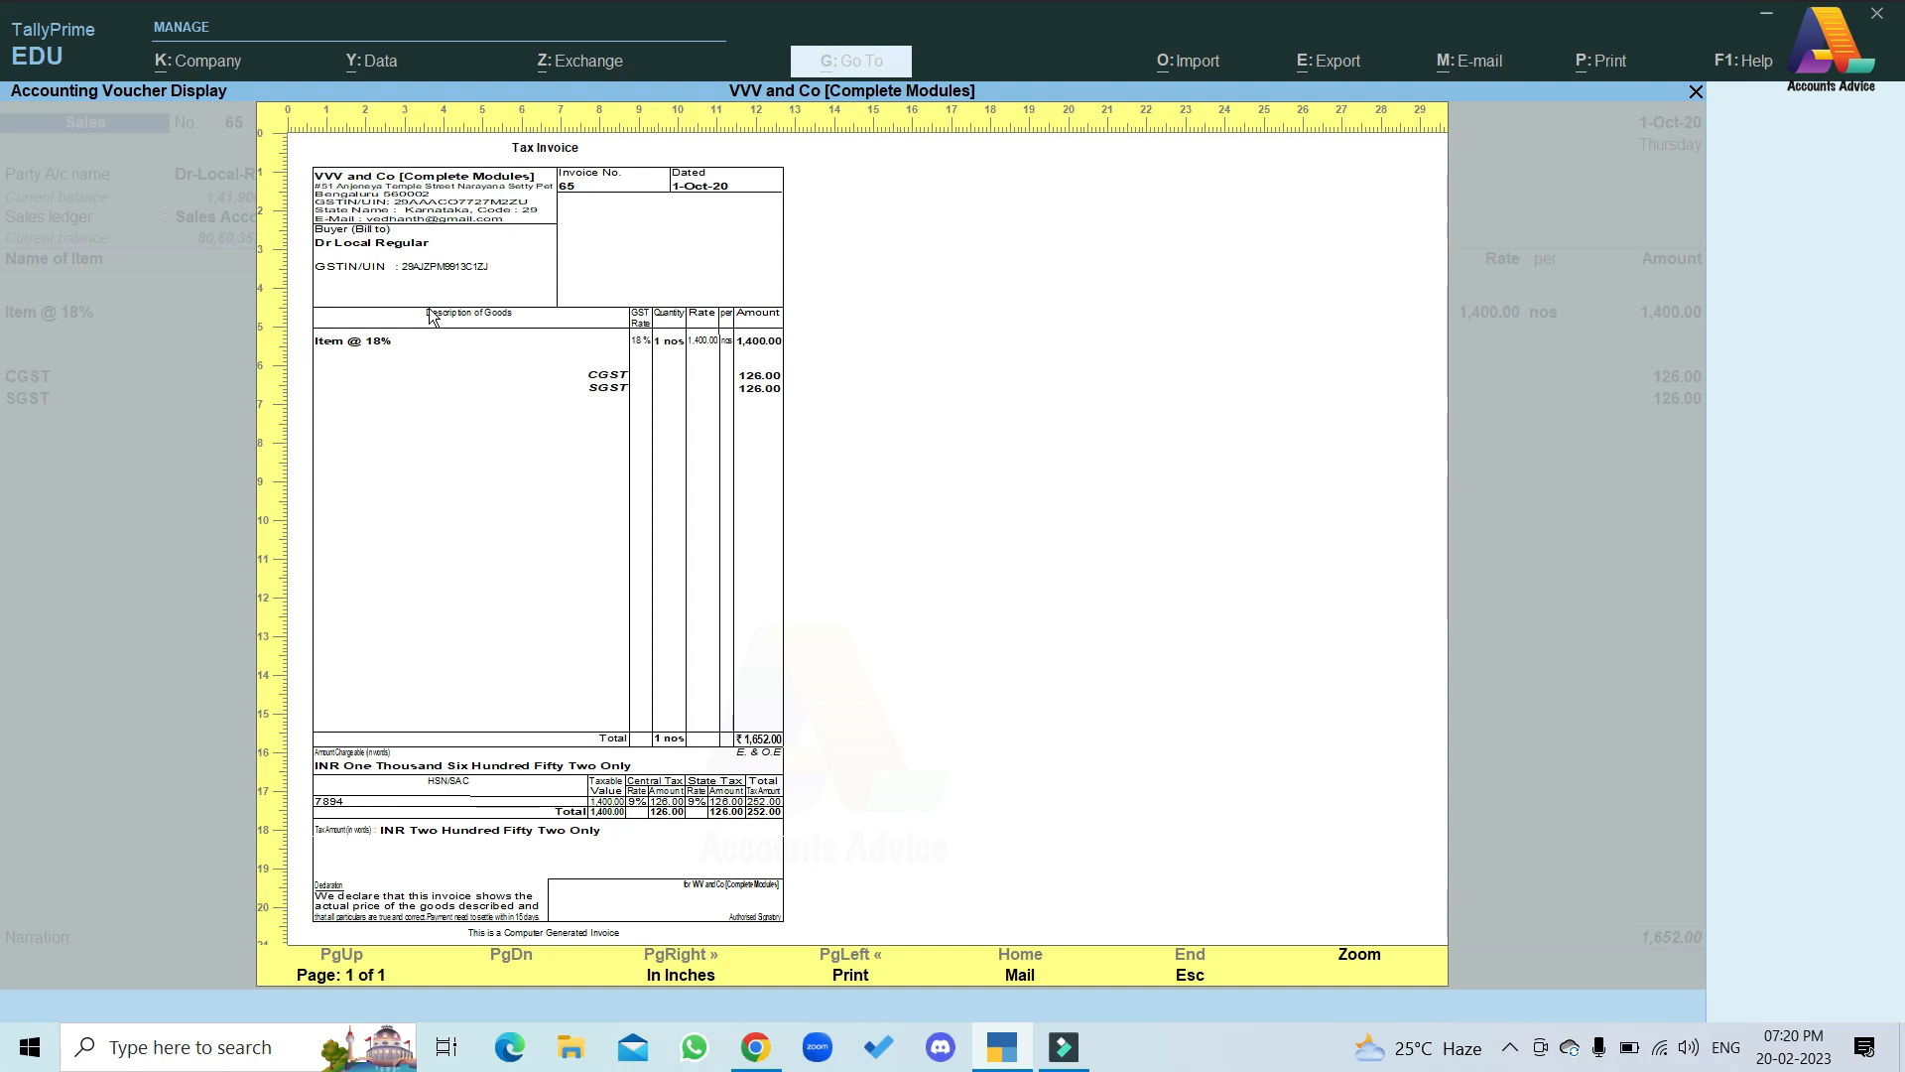
key("alt+z")
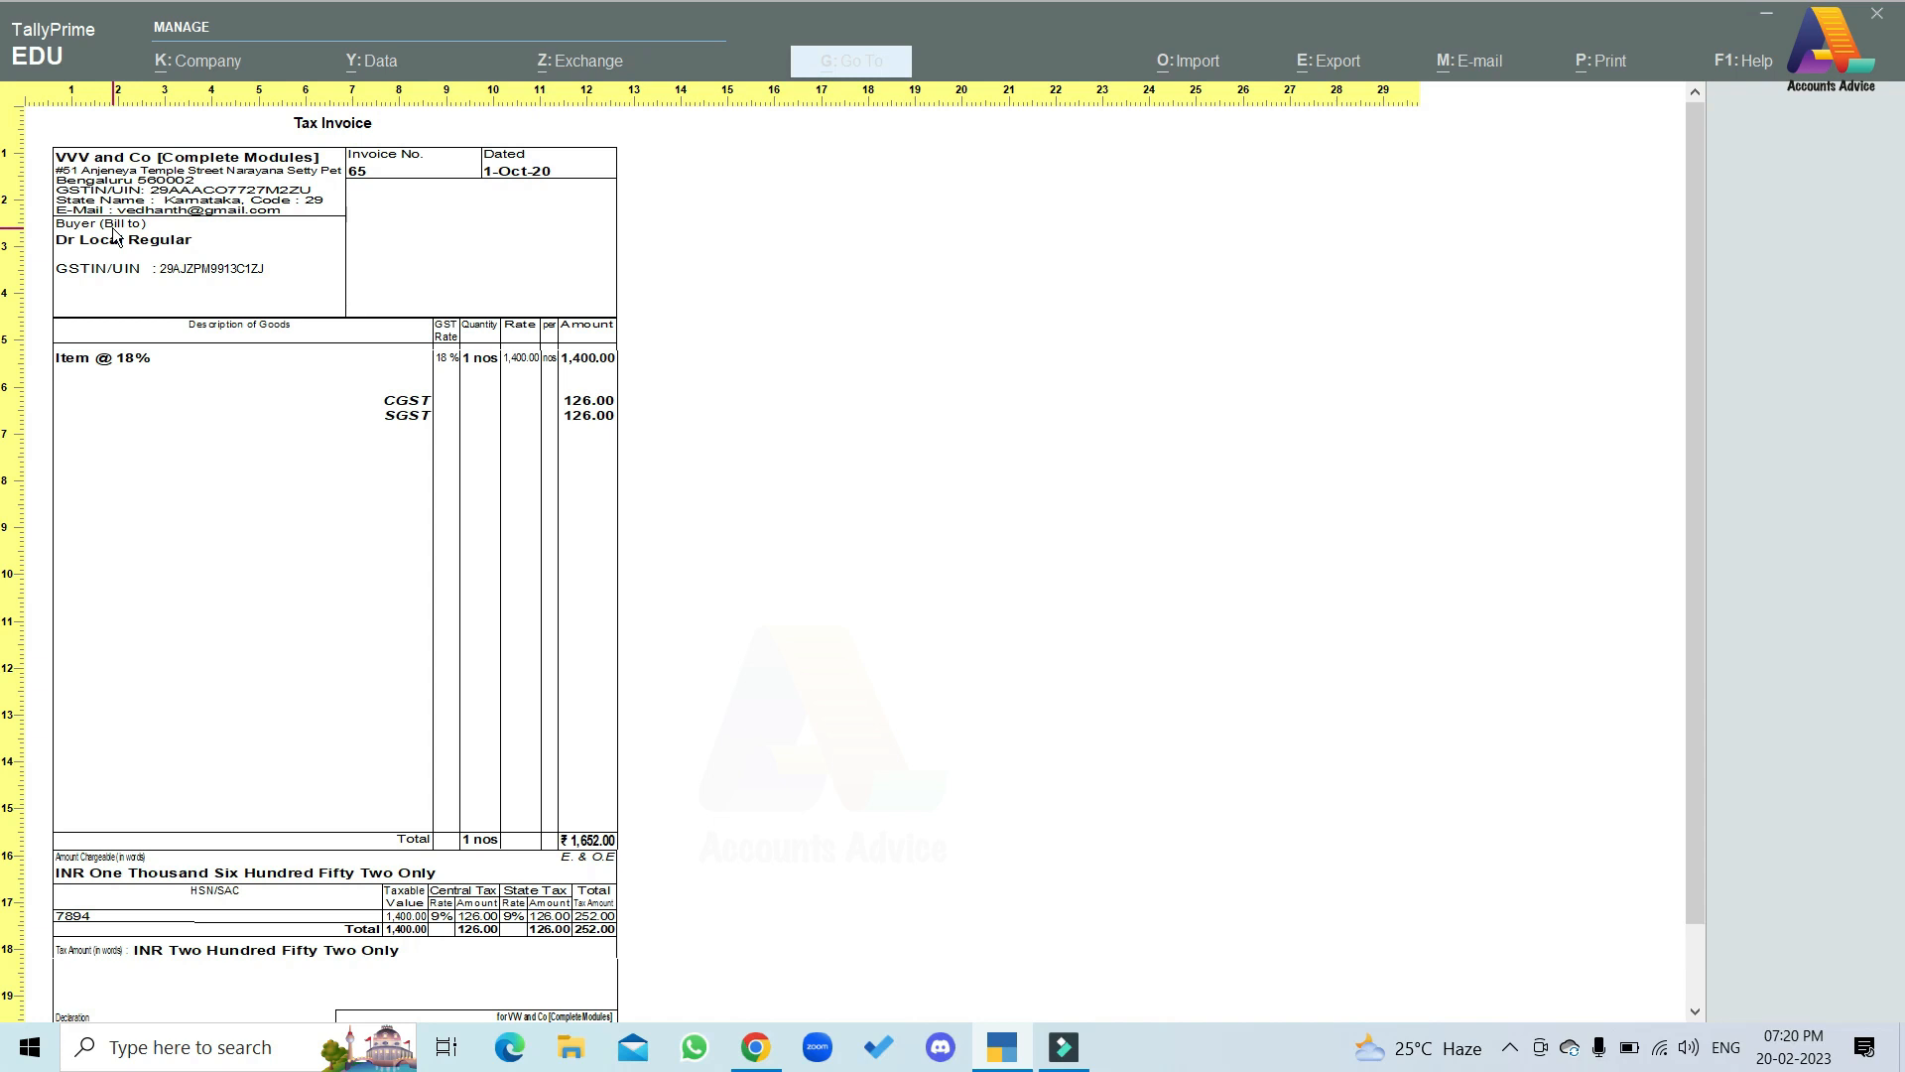
key("Escape")
key("Escape")
key("Escape")
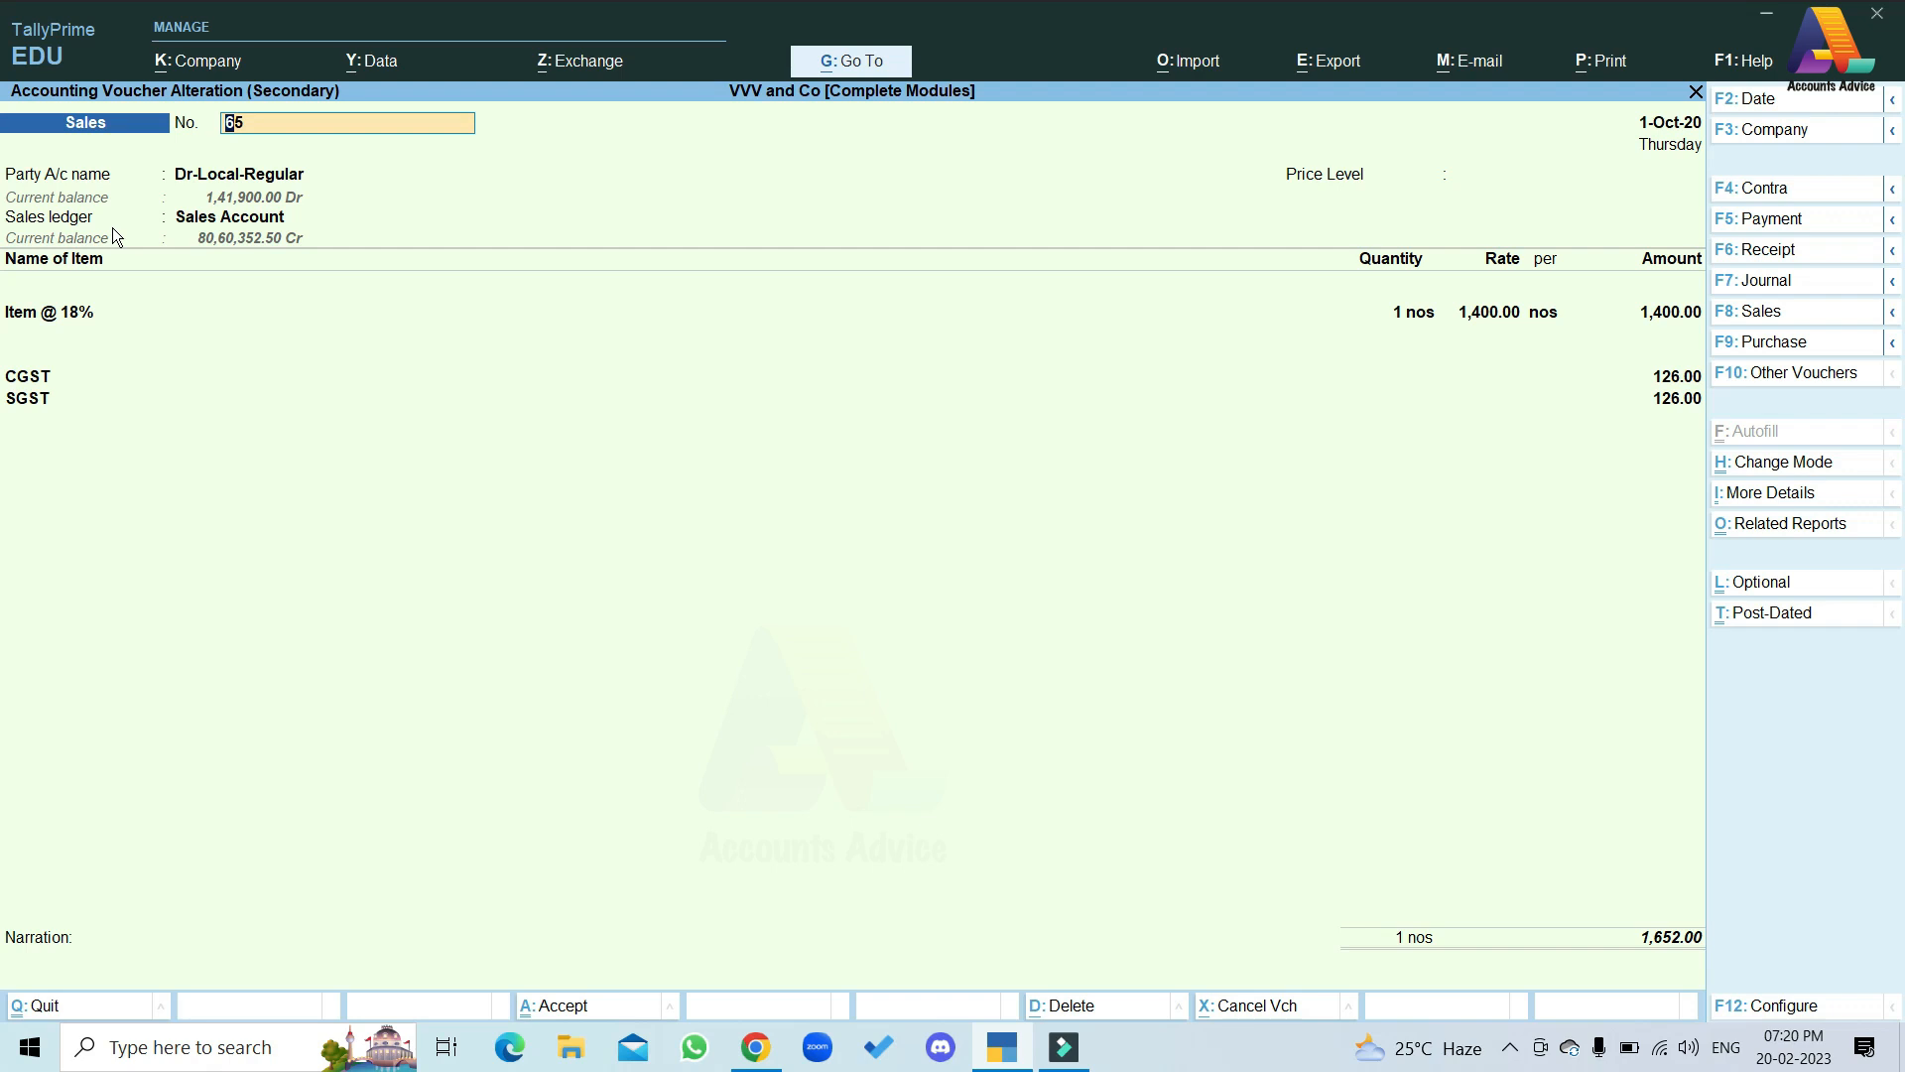
Open the print configuration from the sales voucher
left_click(1600, 64)
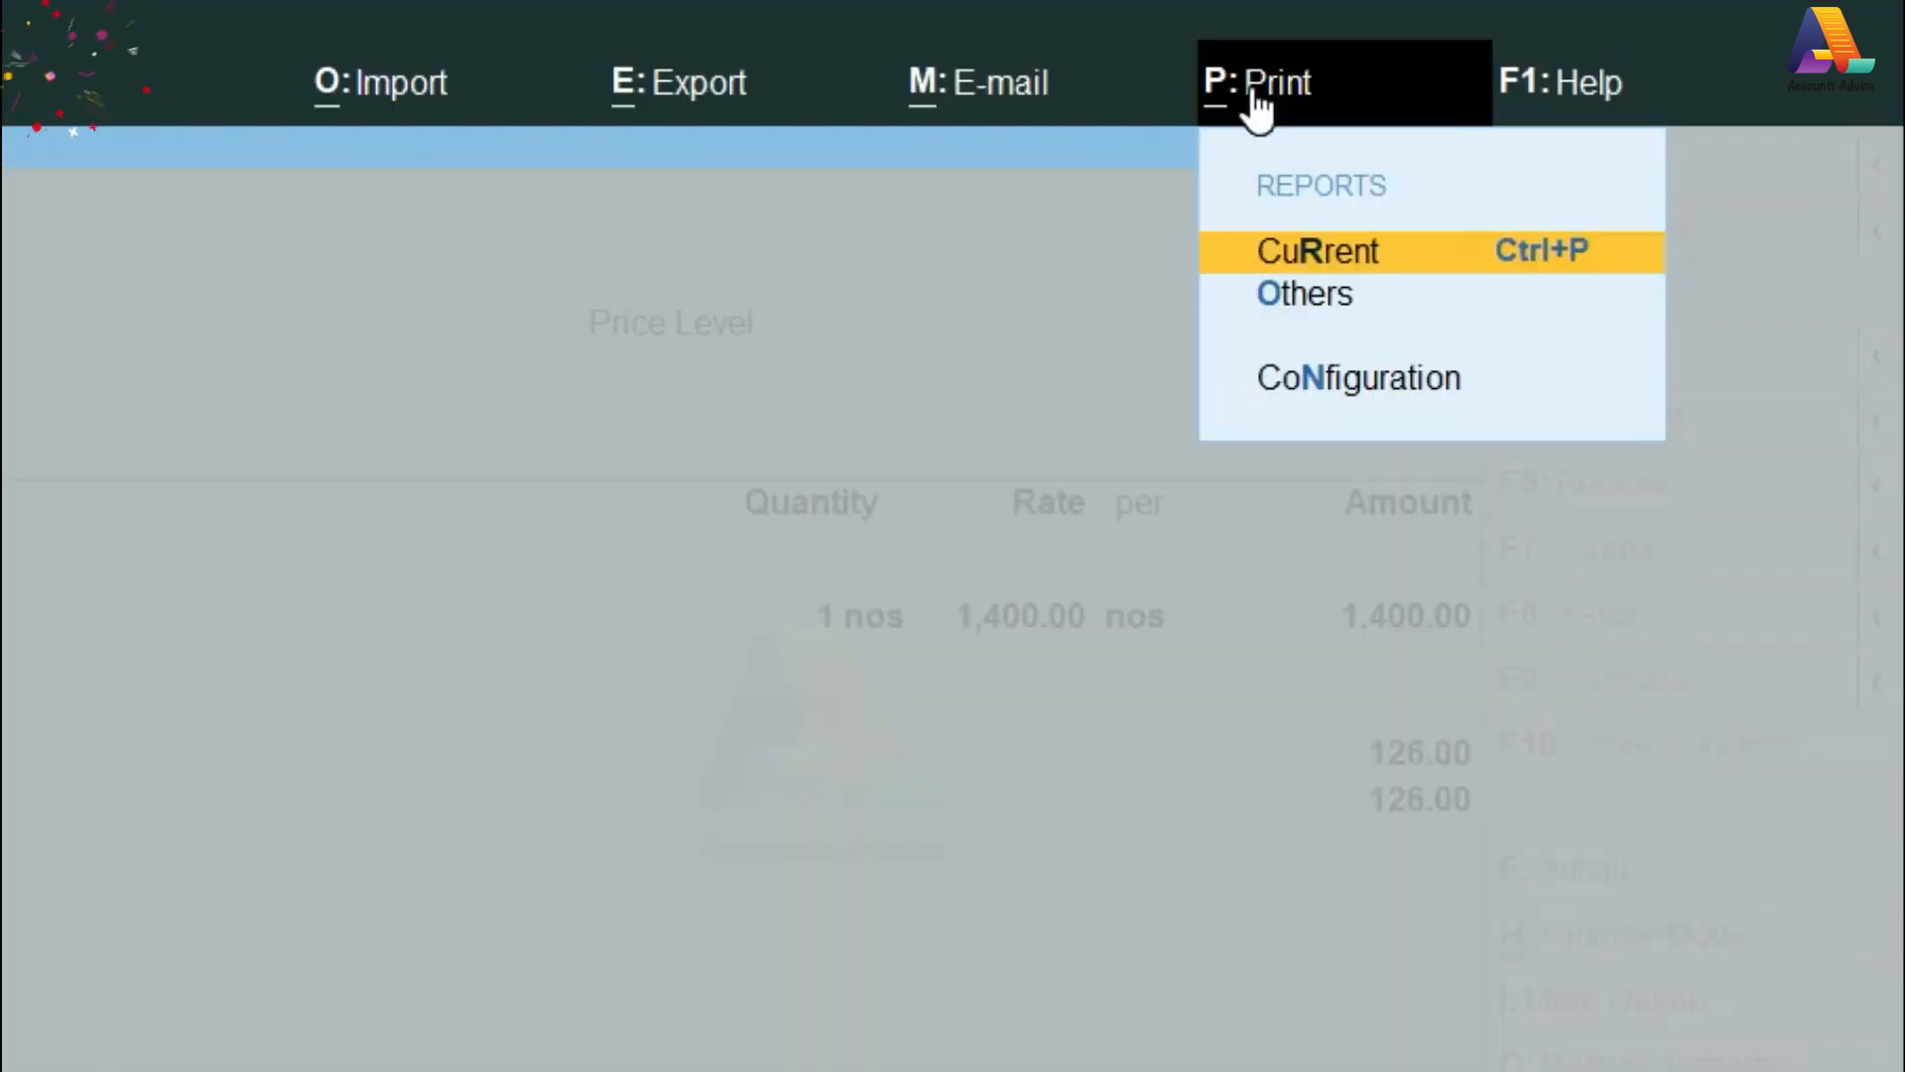
key("Up")
key("Down")
key("Down")
key("Down")
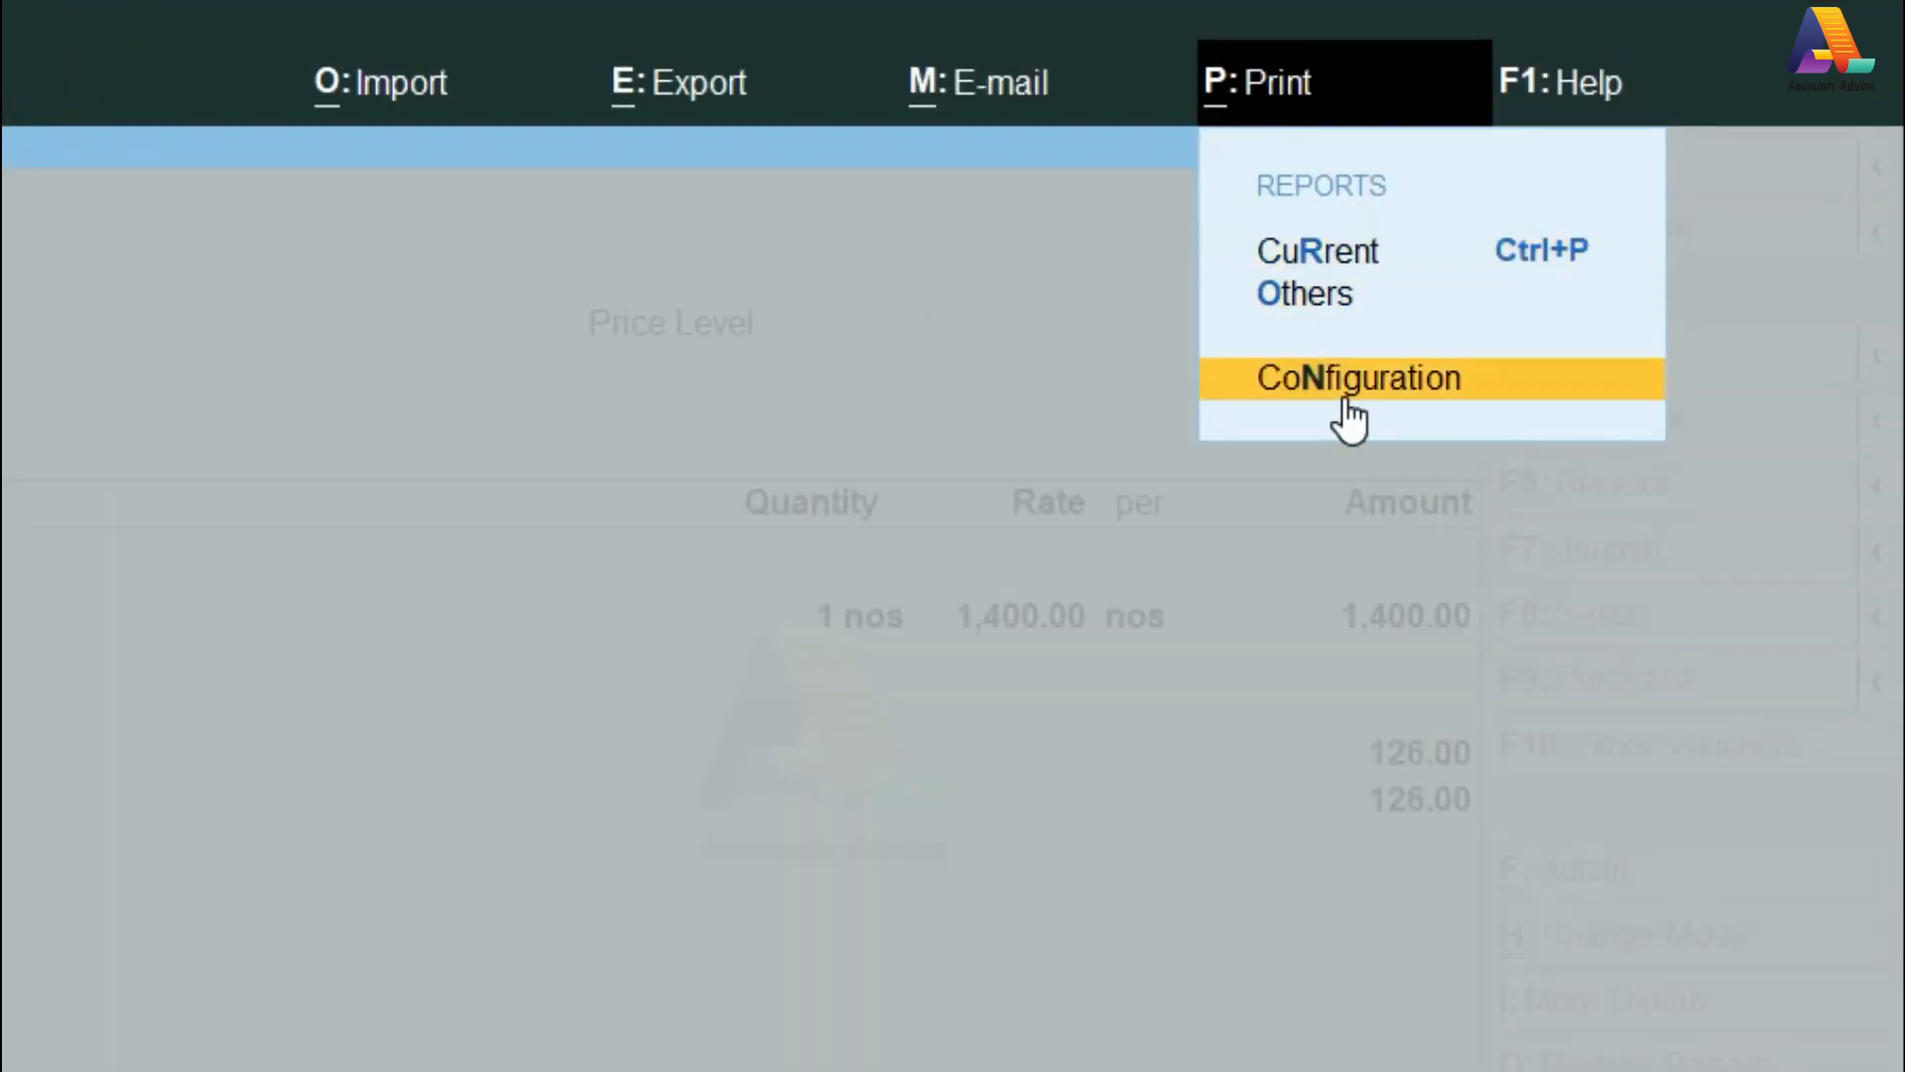
left_click(1347, 397)
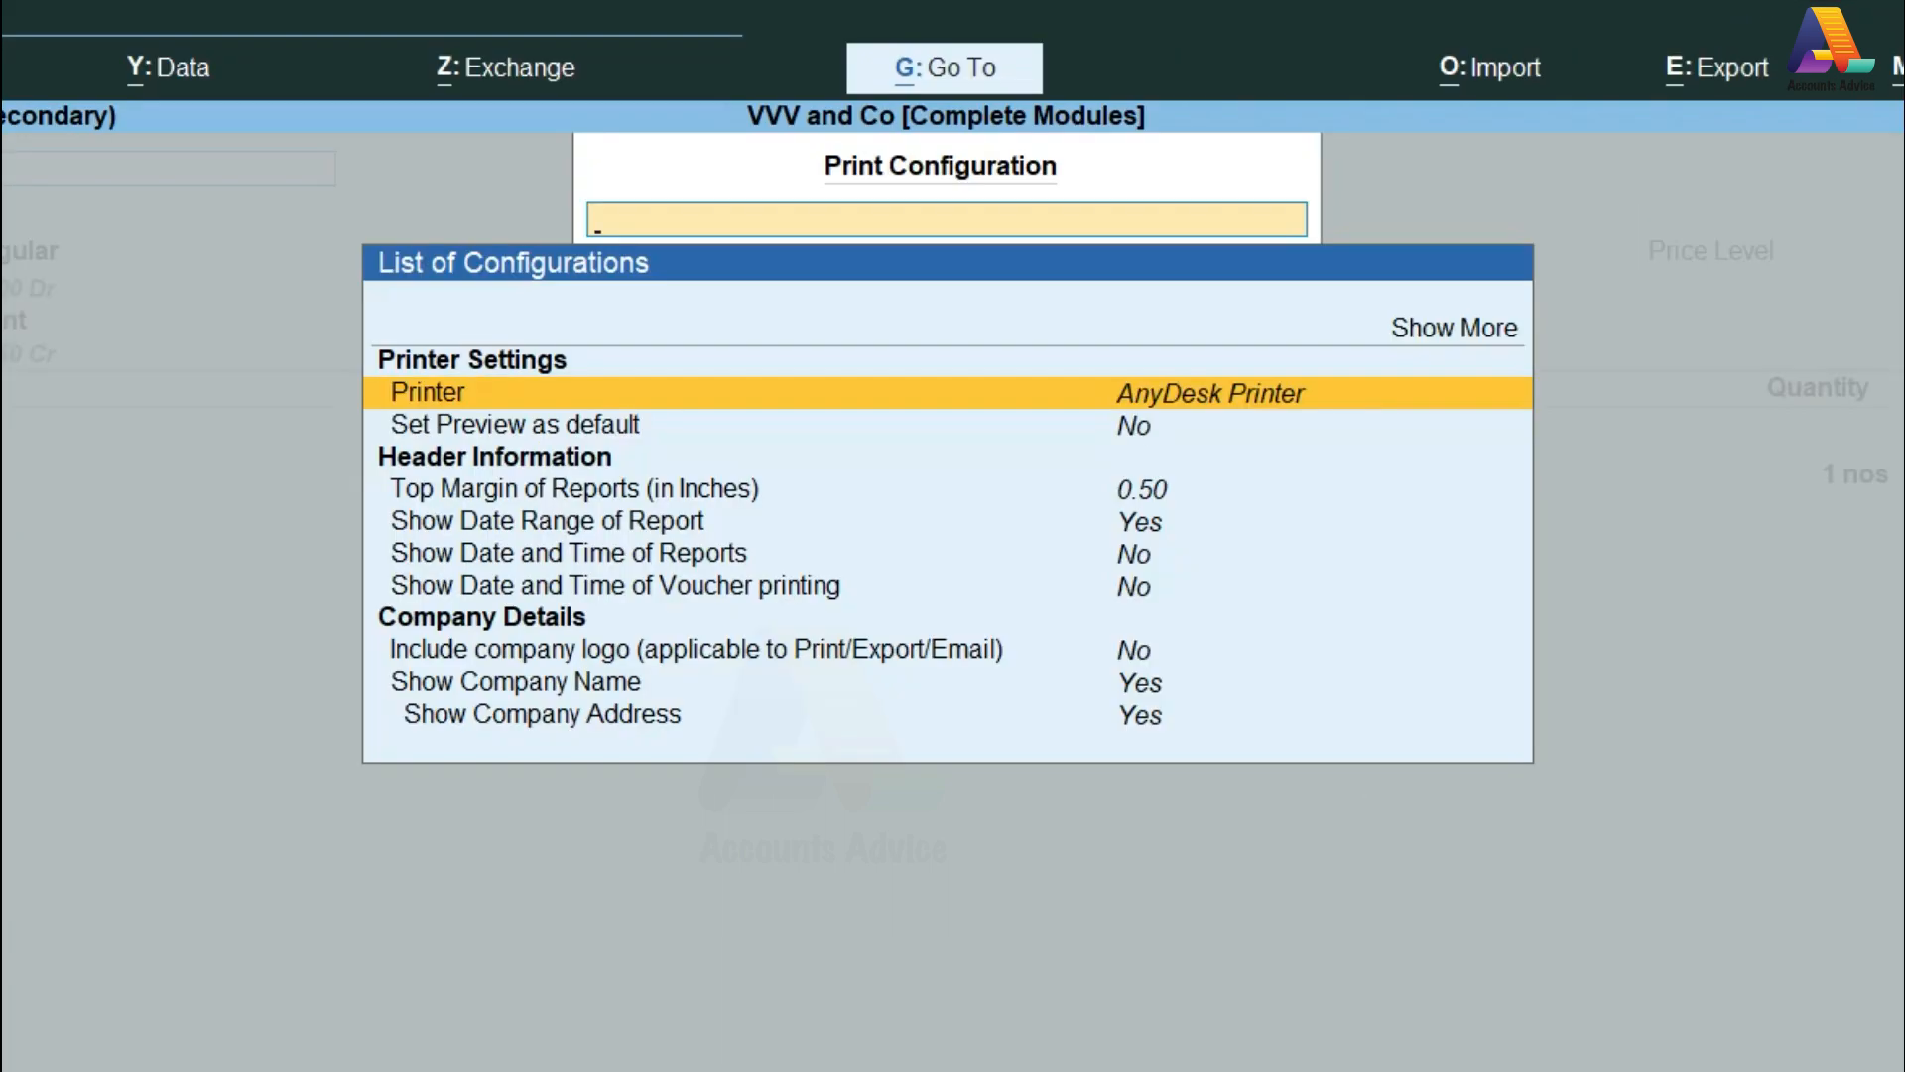
Open the setting for including the company logo in prints, exports and e-mails
key("Down")
key("Down")
key("Down")
key("Down")
key("Down")
key("Down")
key("Down")
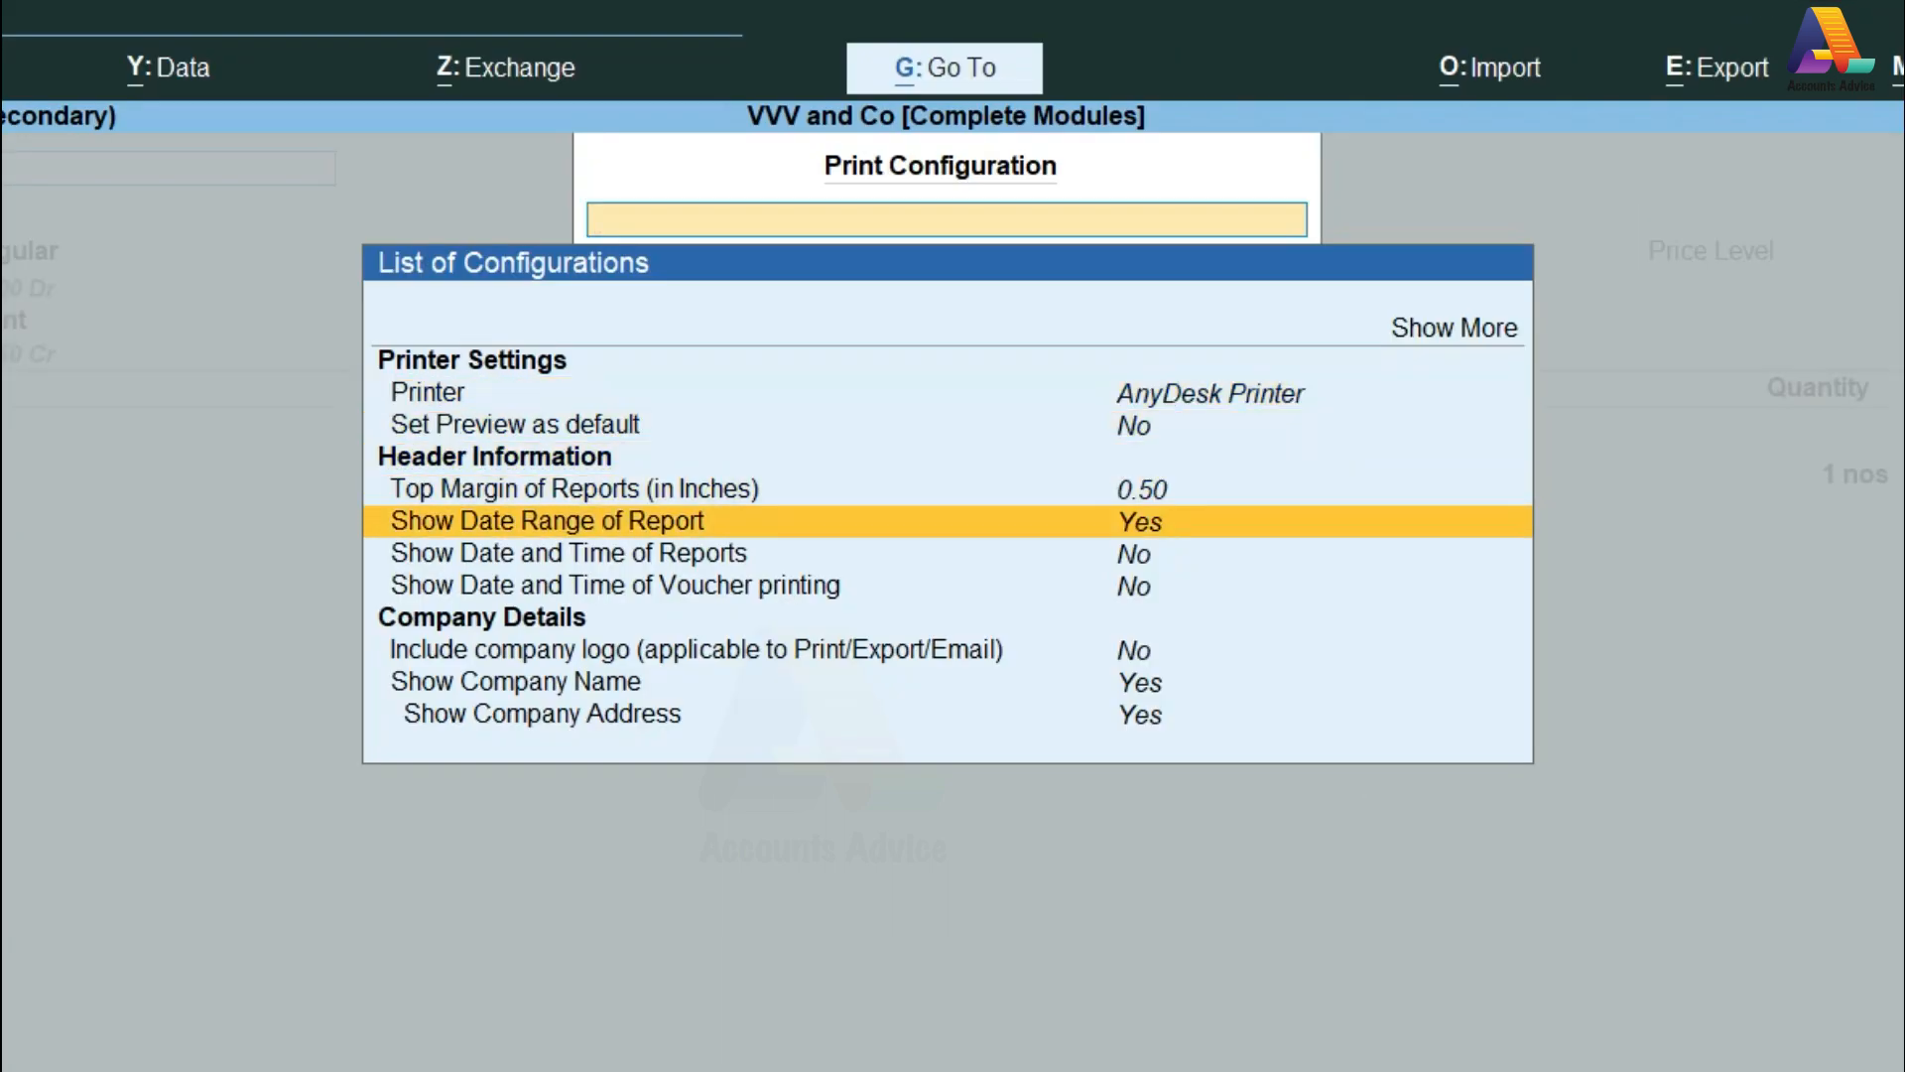
key("Down")
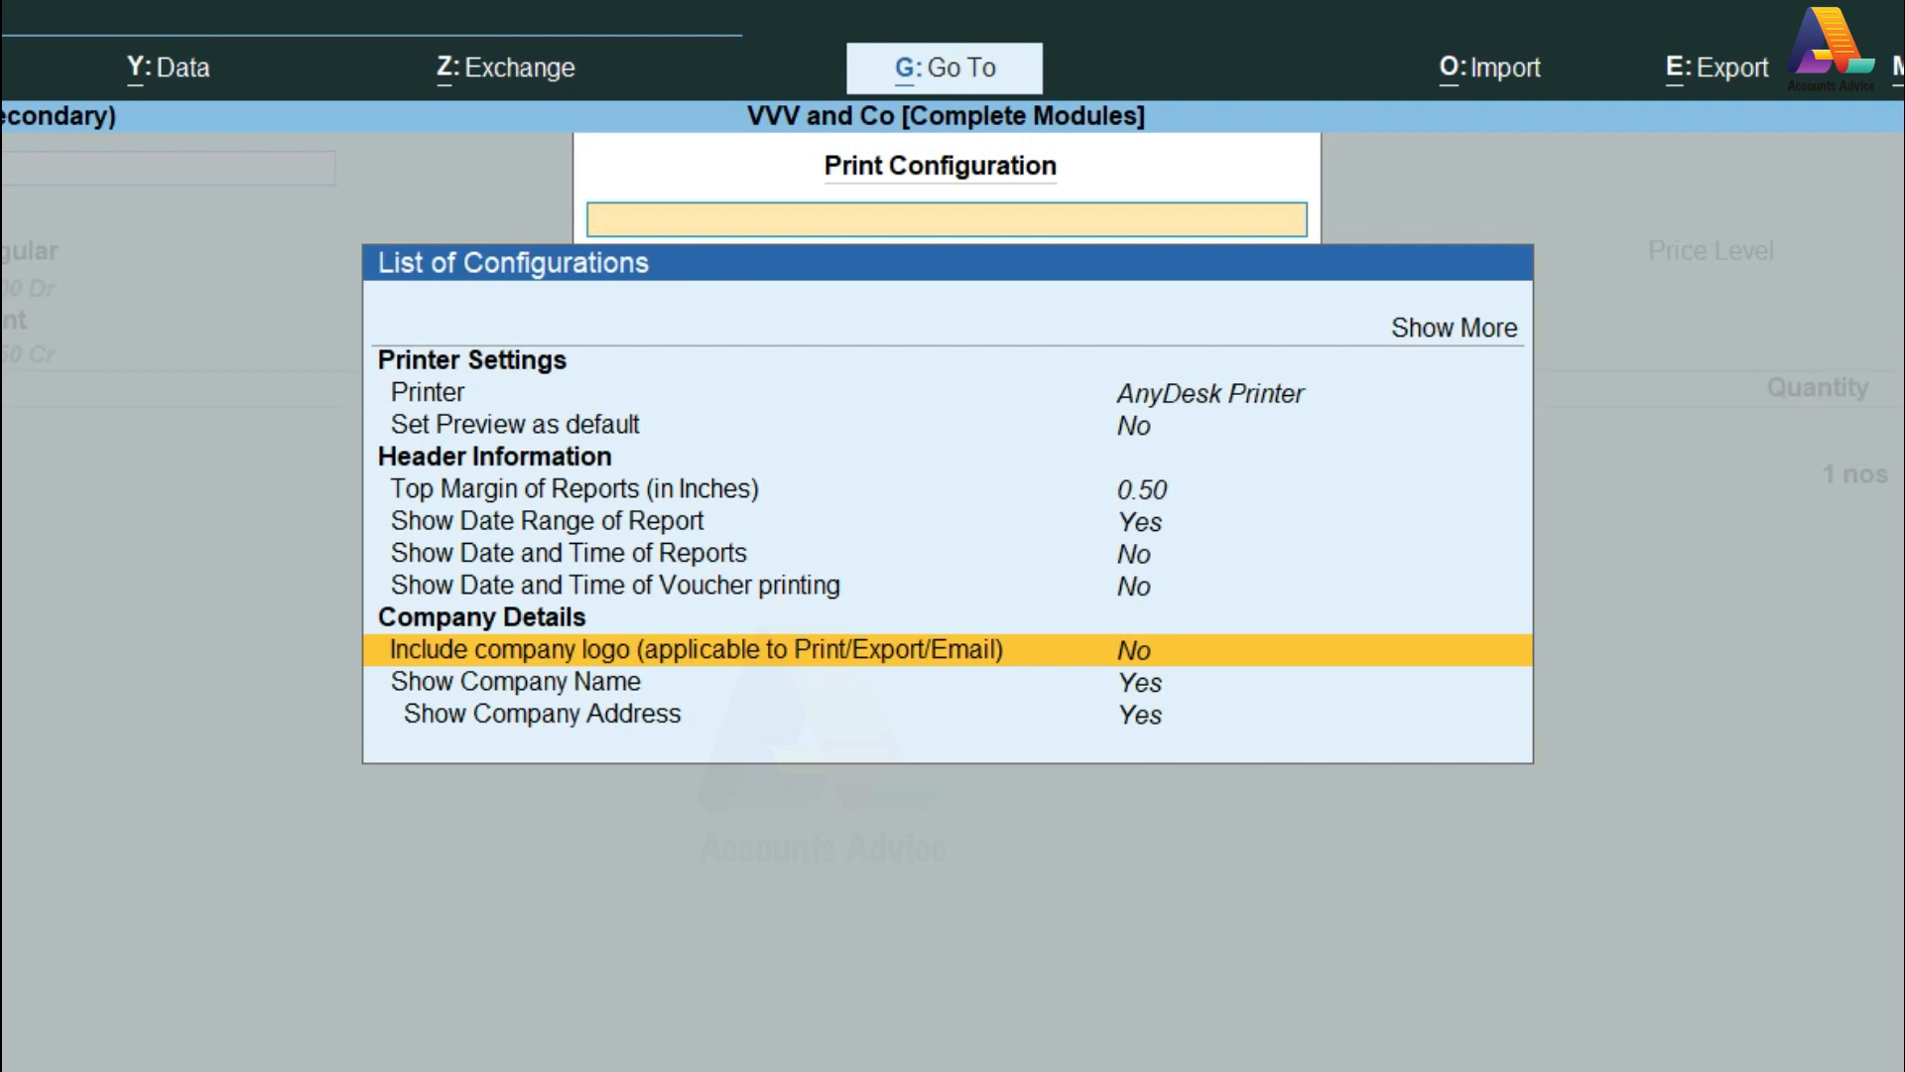
key("Return")
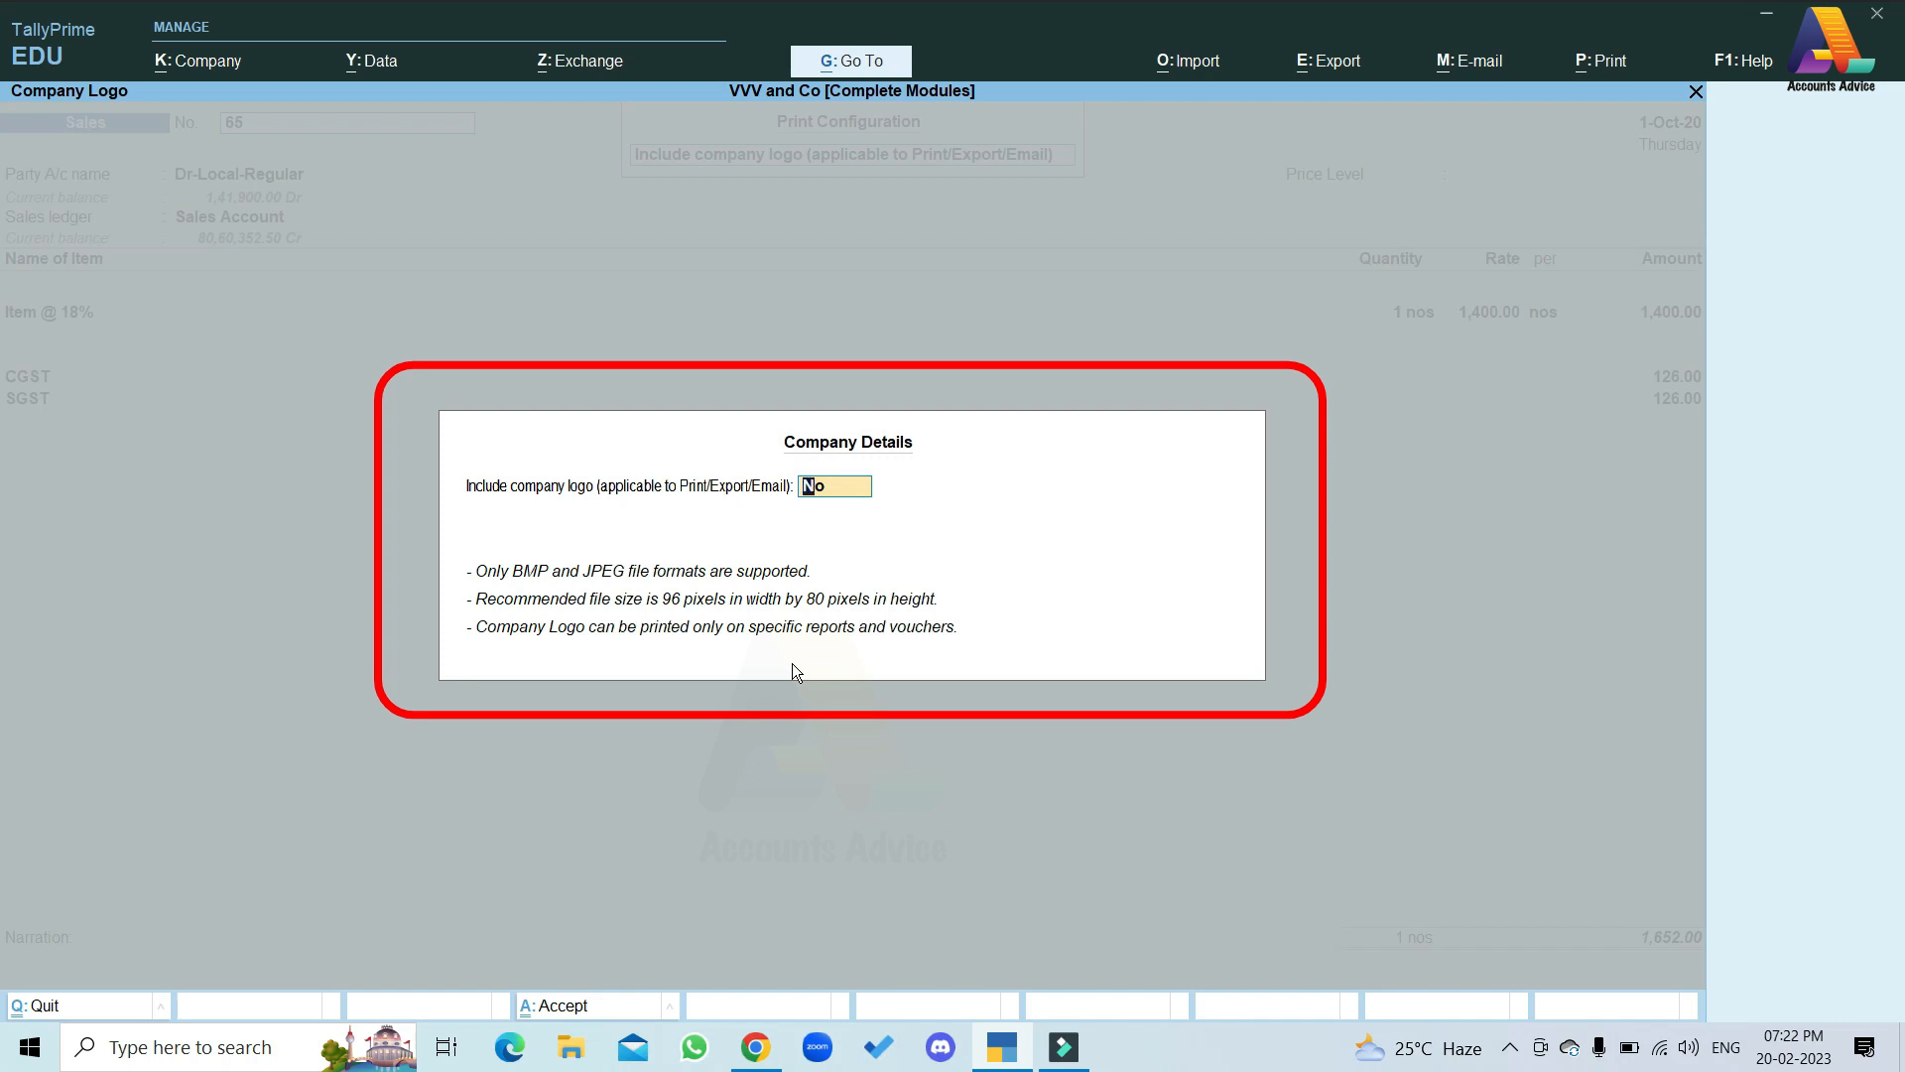
Switch to the desktop and check the file type in the VVV Logo image's properties
left_click(1774, 14)
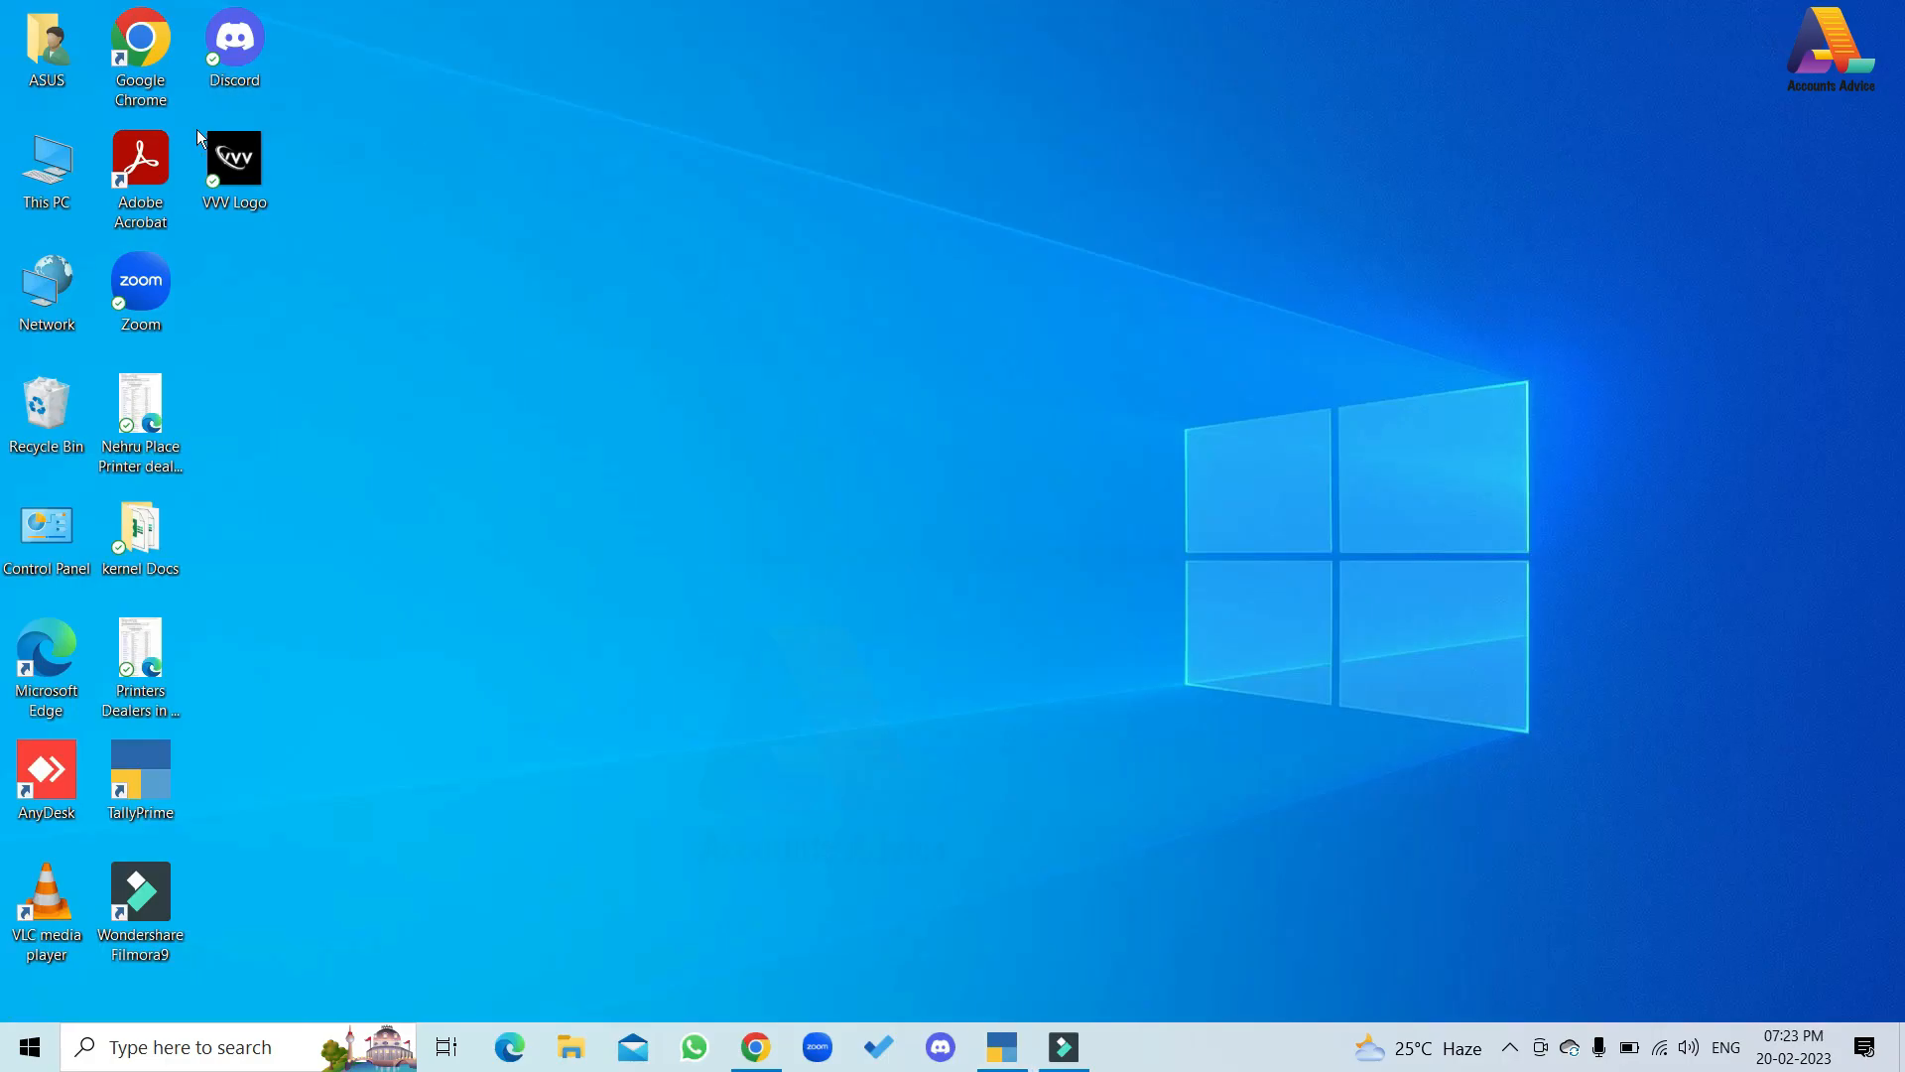
right_click(240, 174)
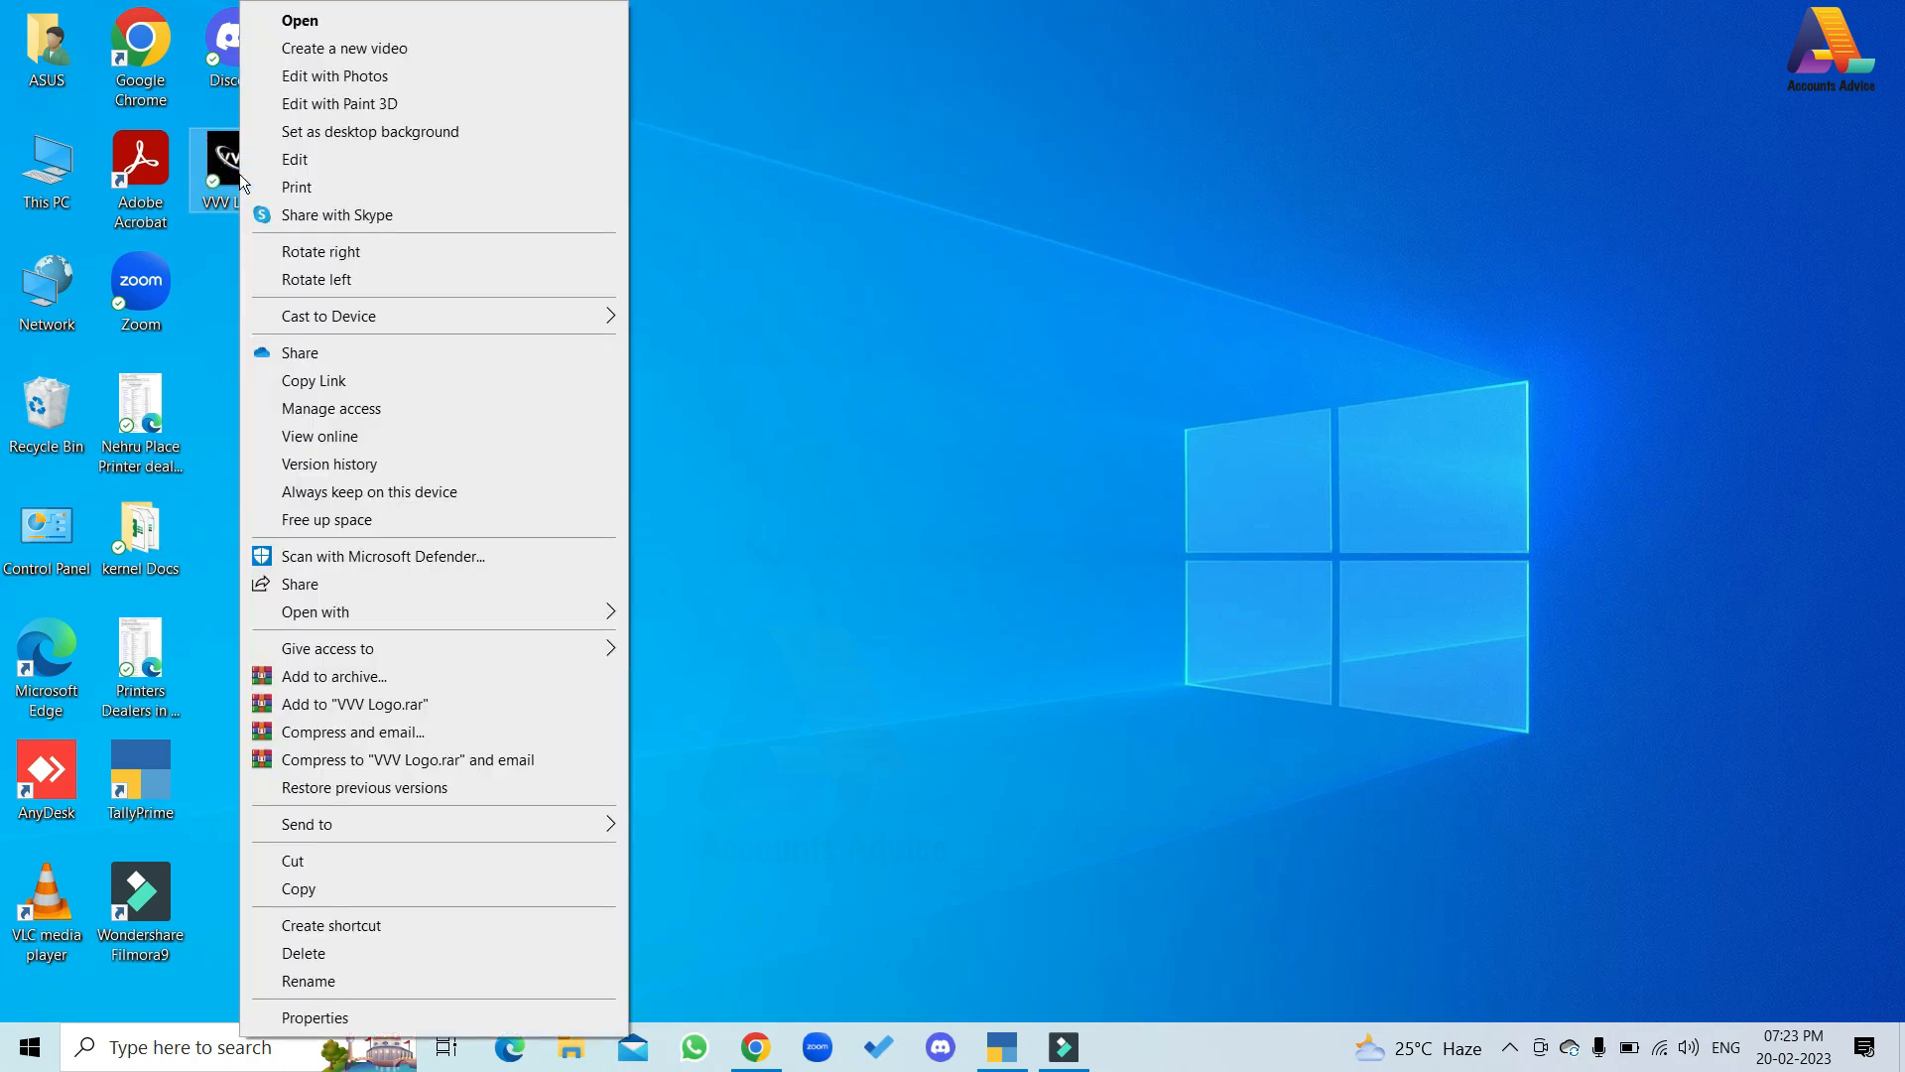
left_click(385, 1017)
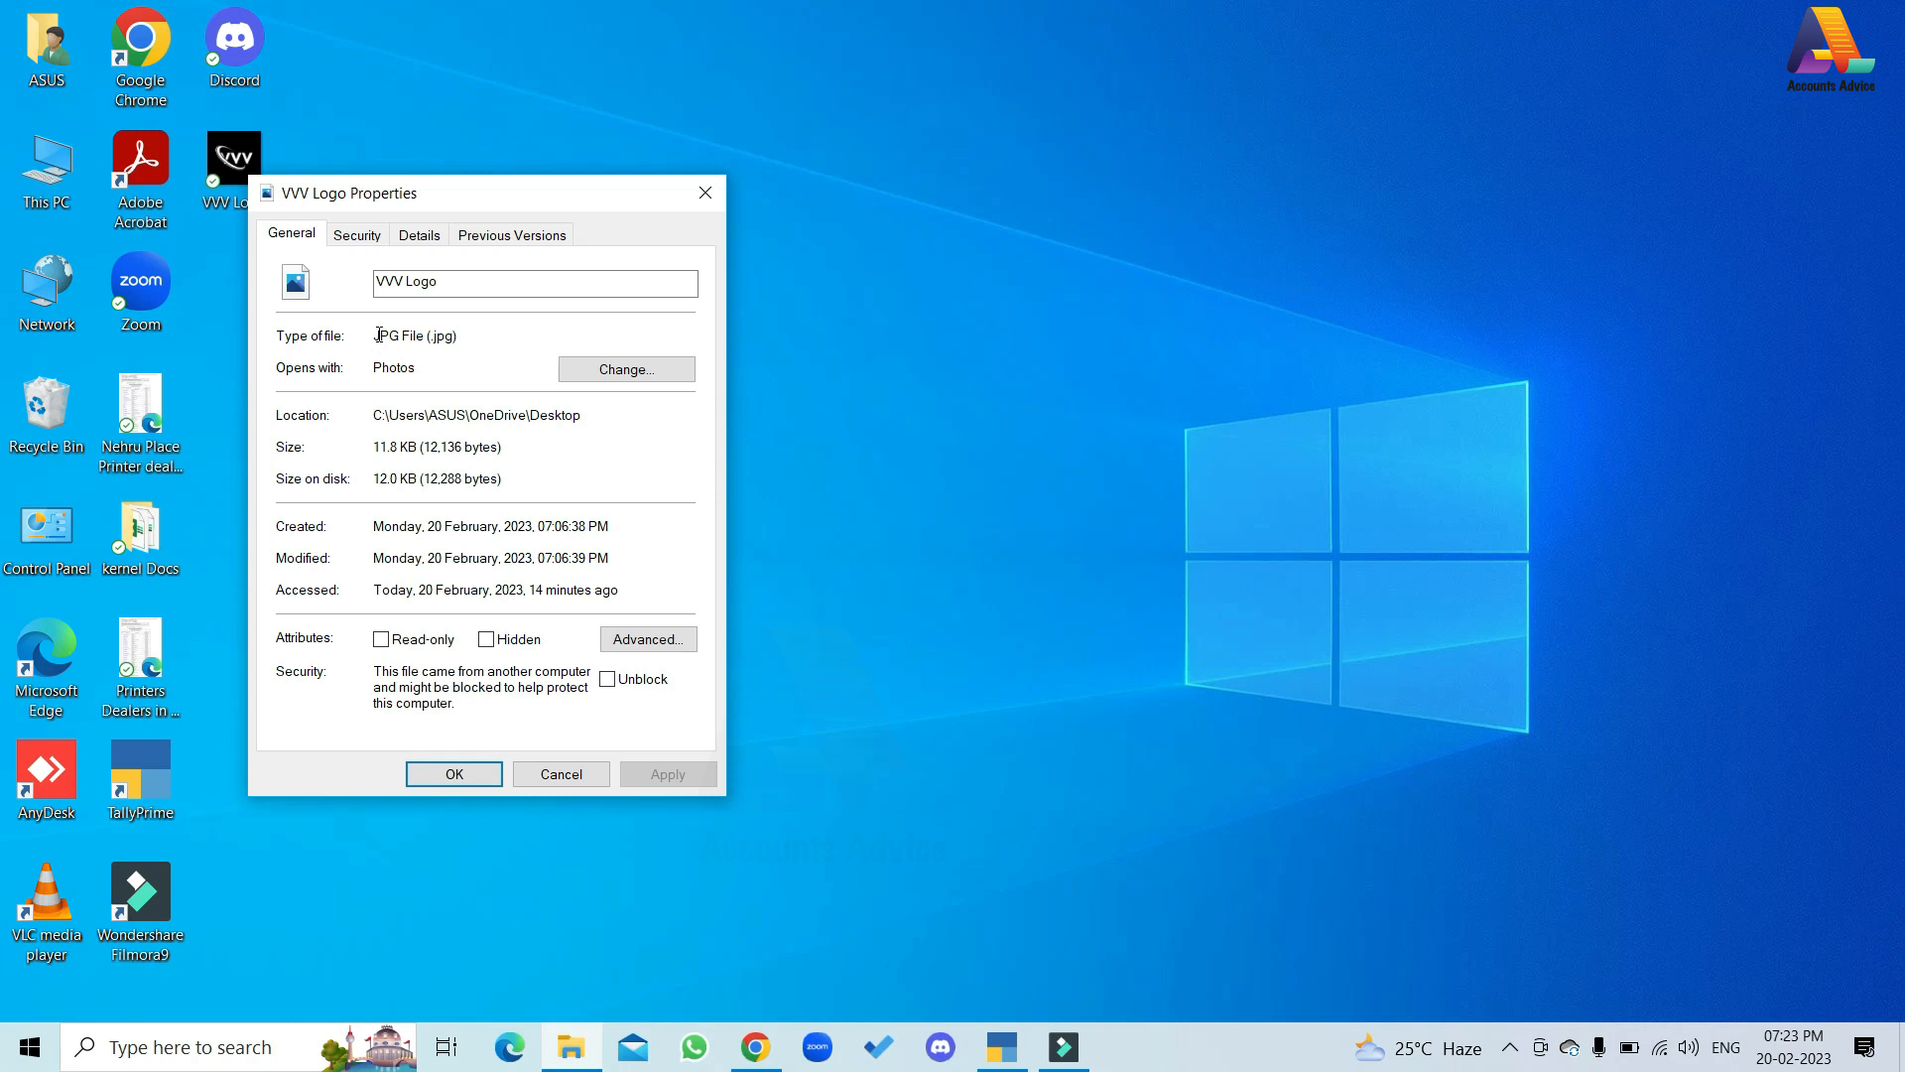
left_click_drag(379, 334, 472, 342)
left_click(470, 333)
left_click(473, 343)
left_click(703, 192)
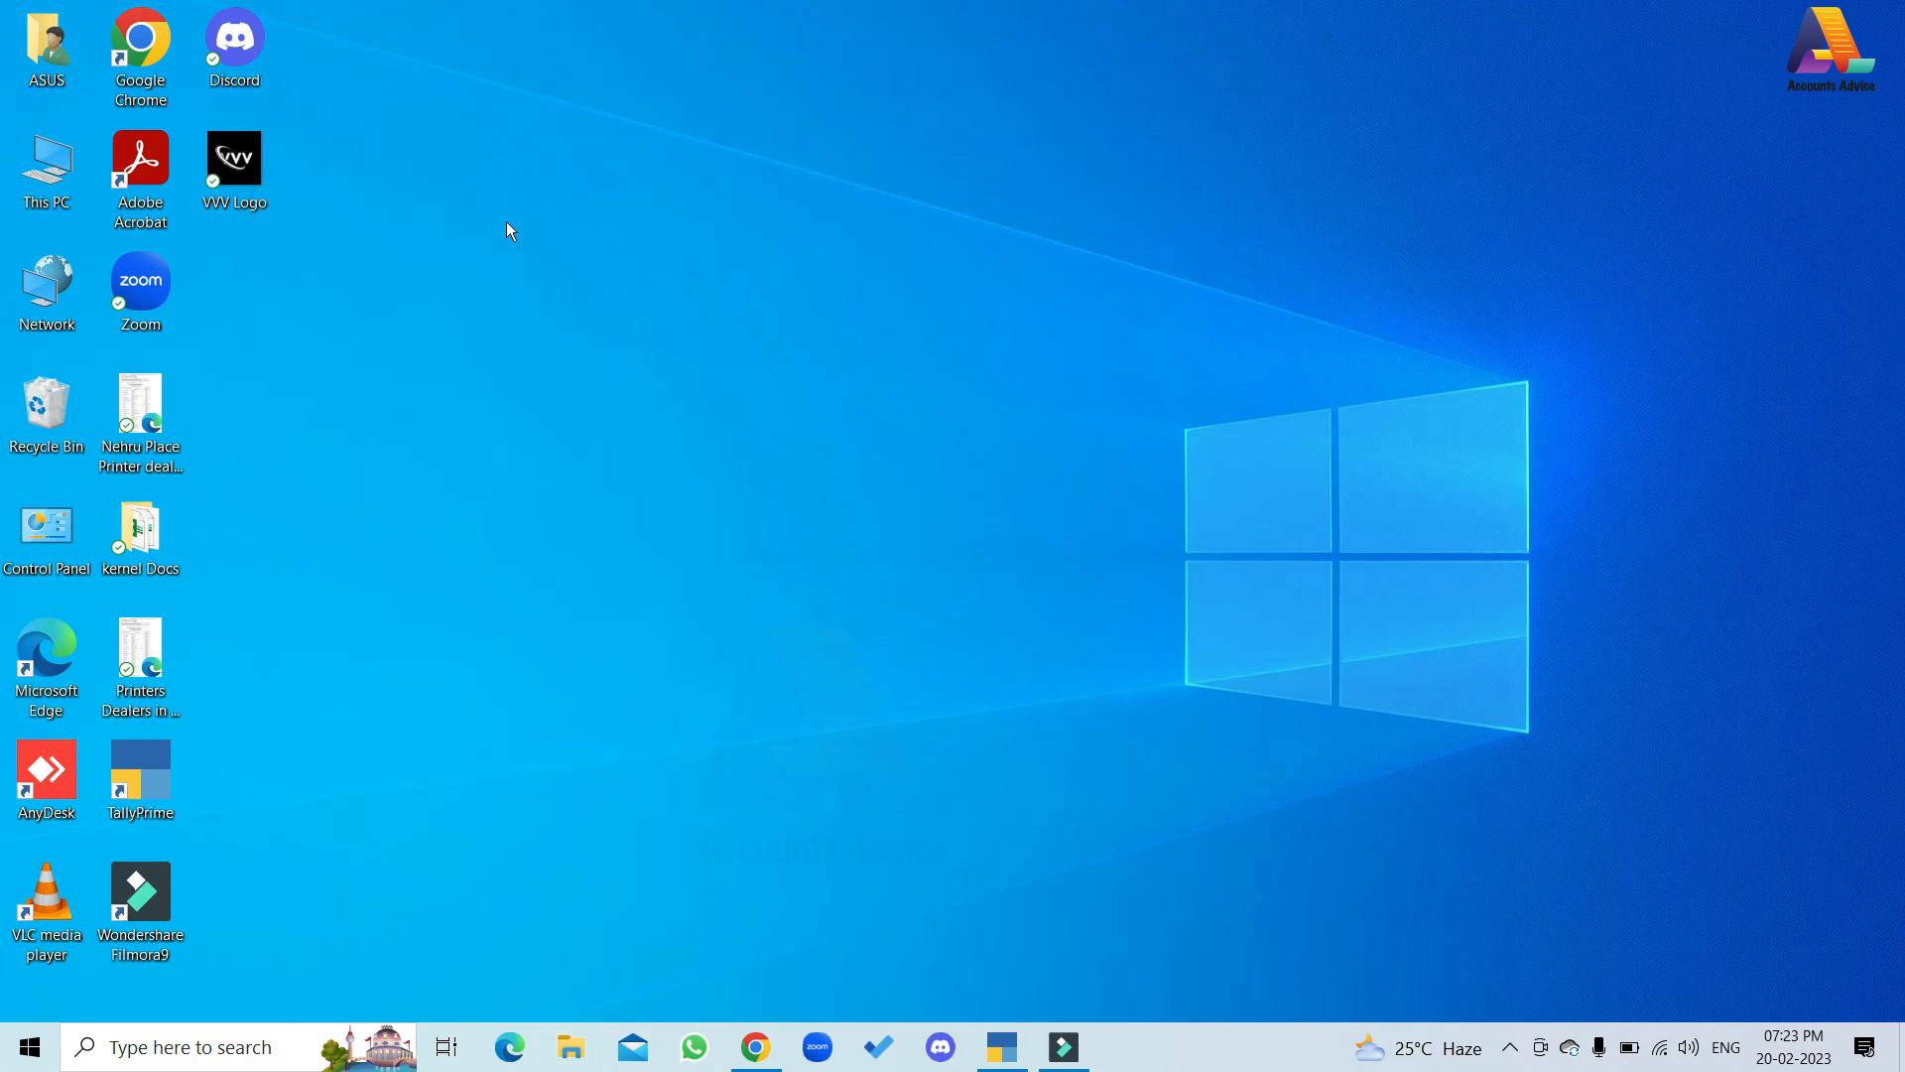
Open the VVV Logo image from the desktop in Paint
right_click(246, 184)
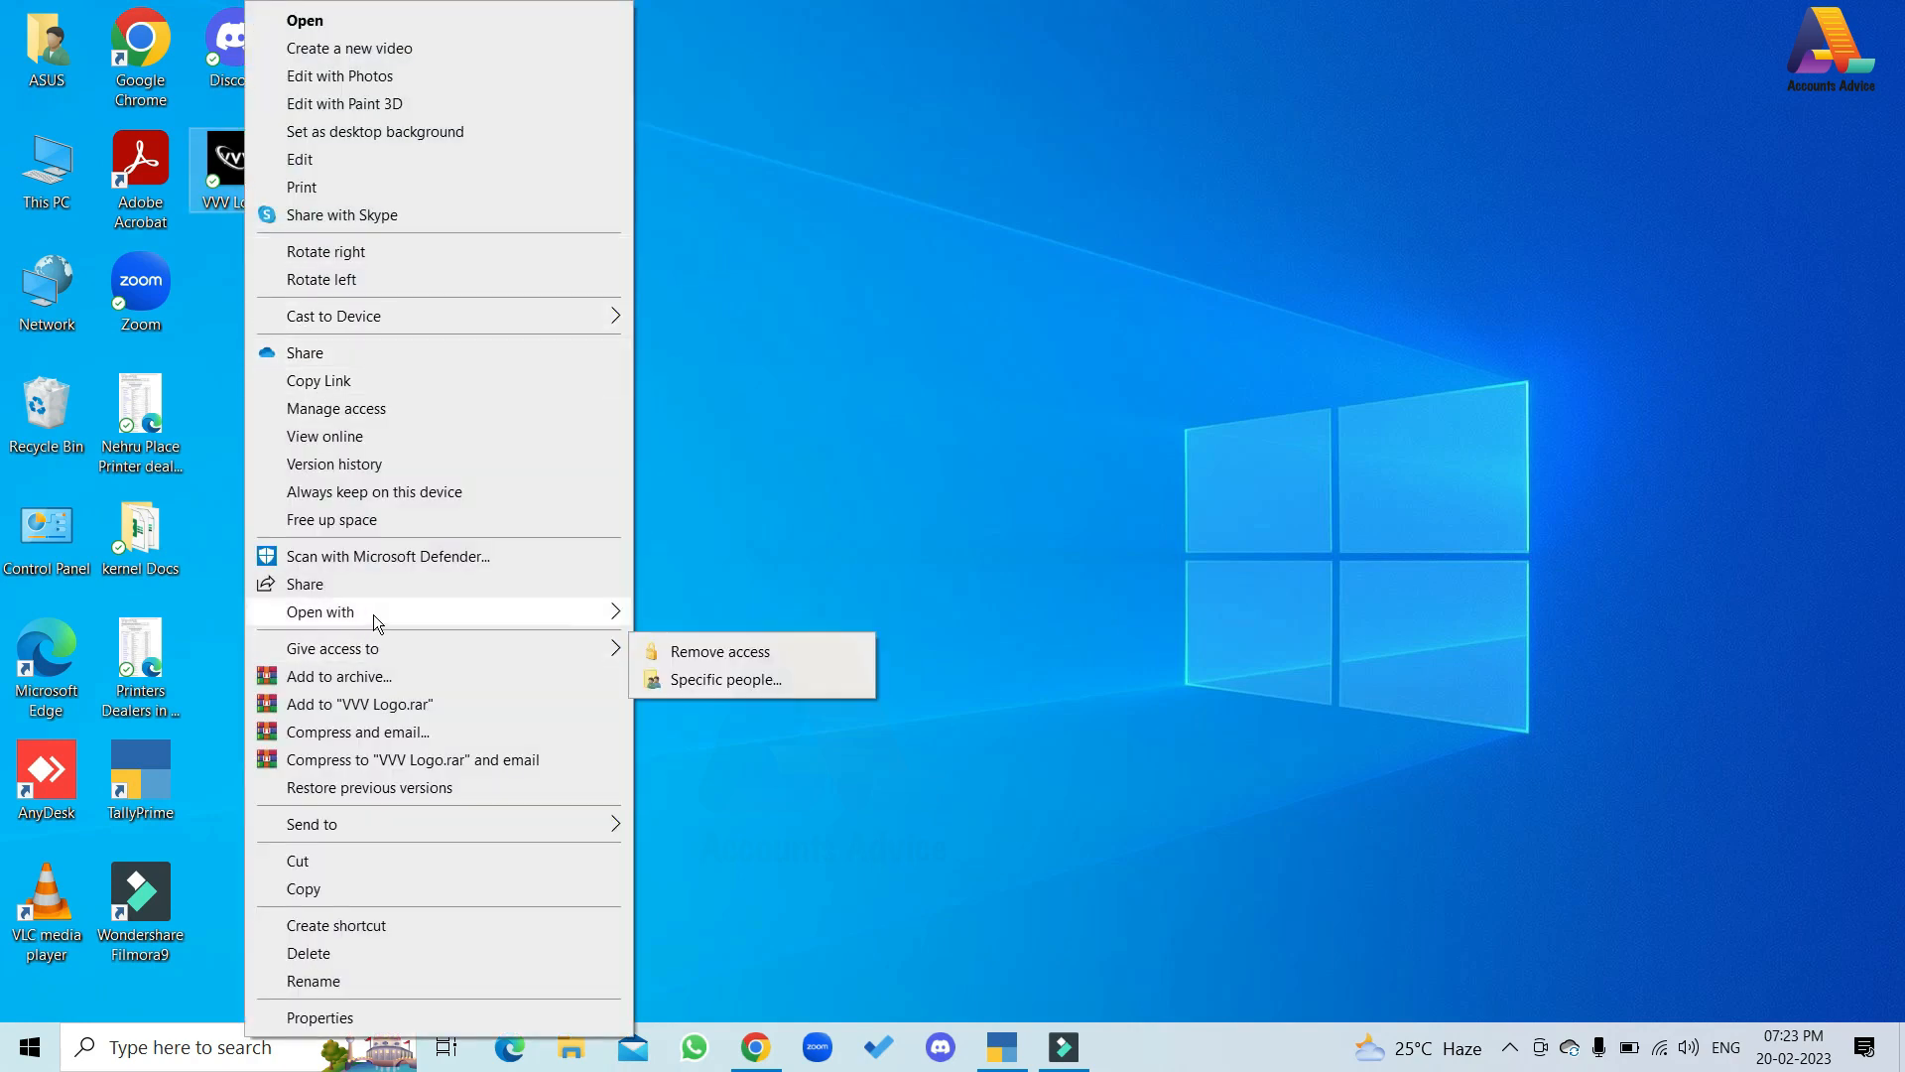
mouse_move(499, 616)
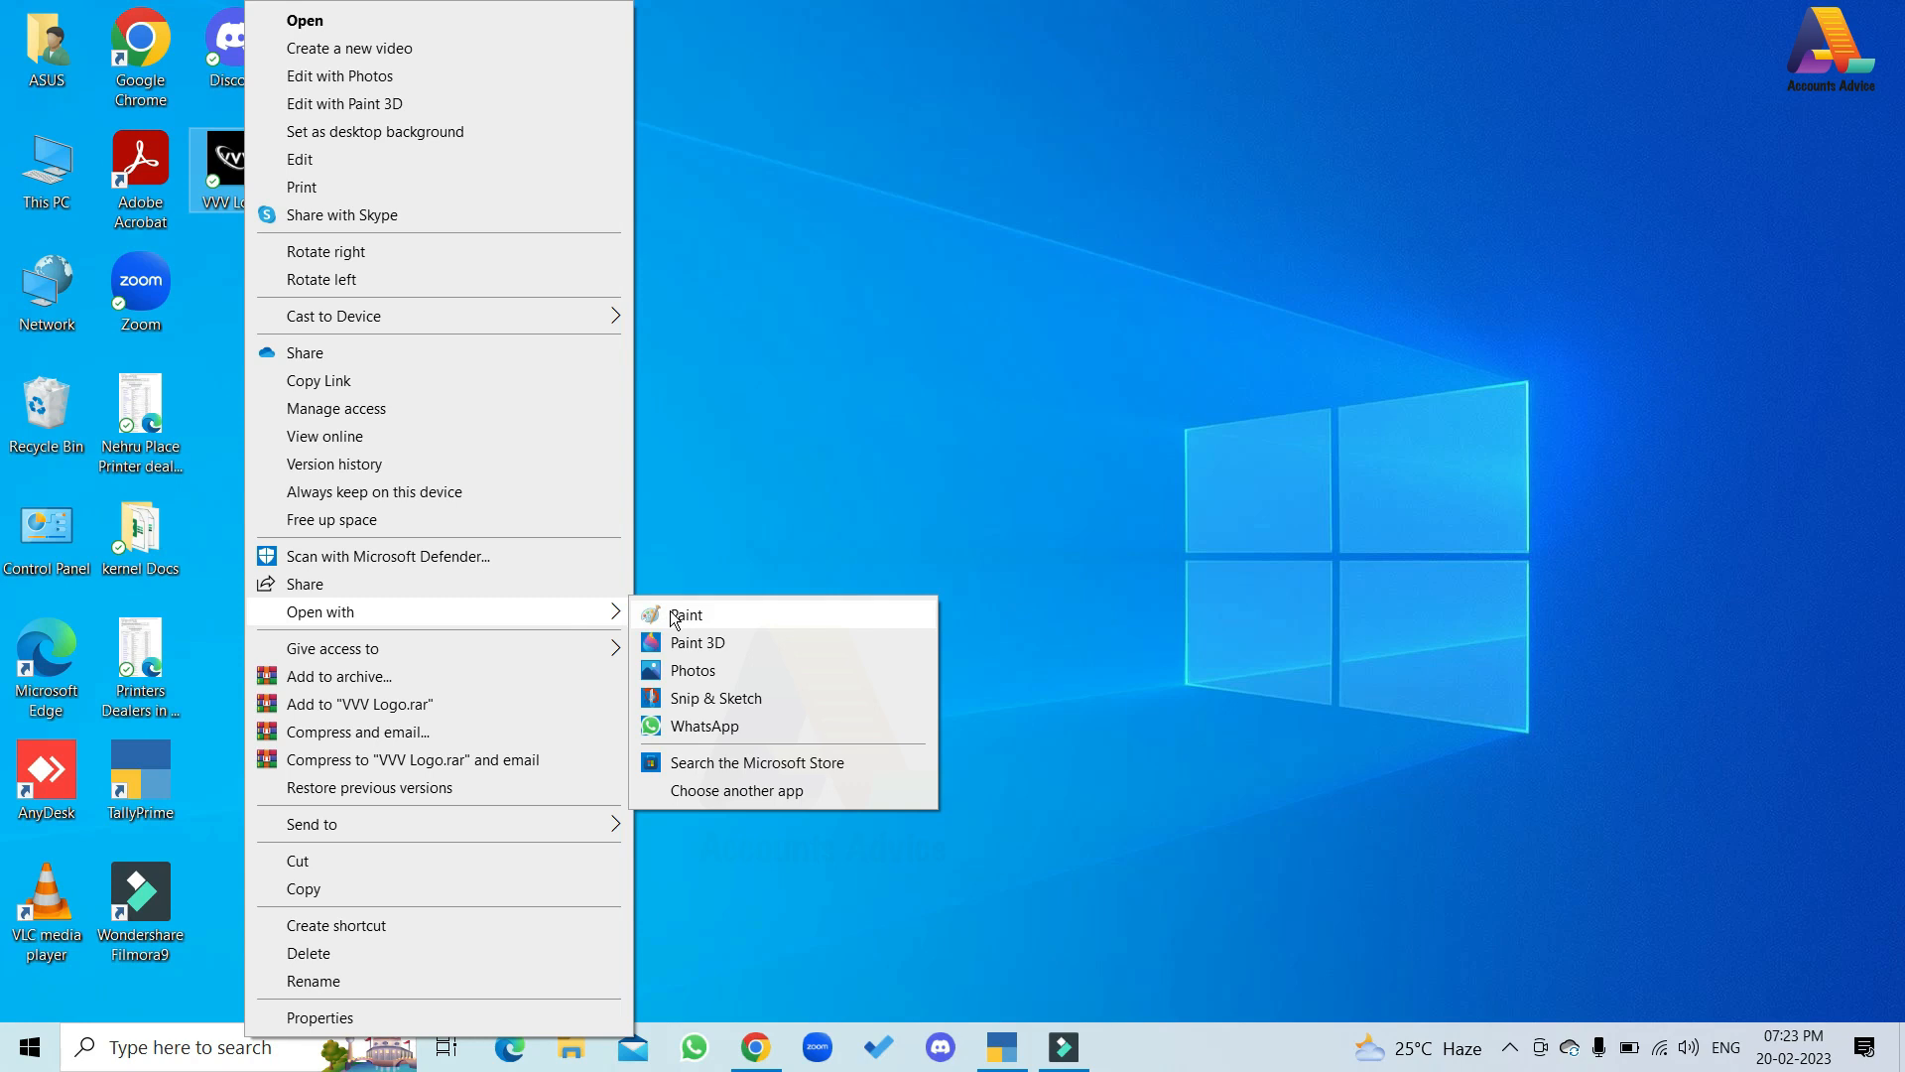
left_click(674, 617)
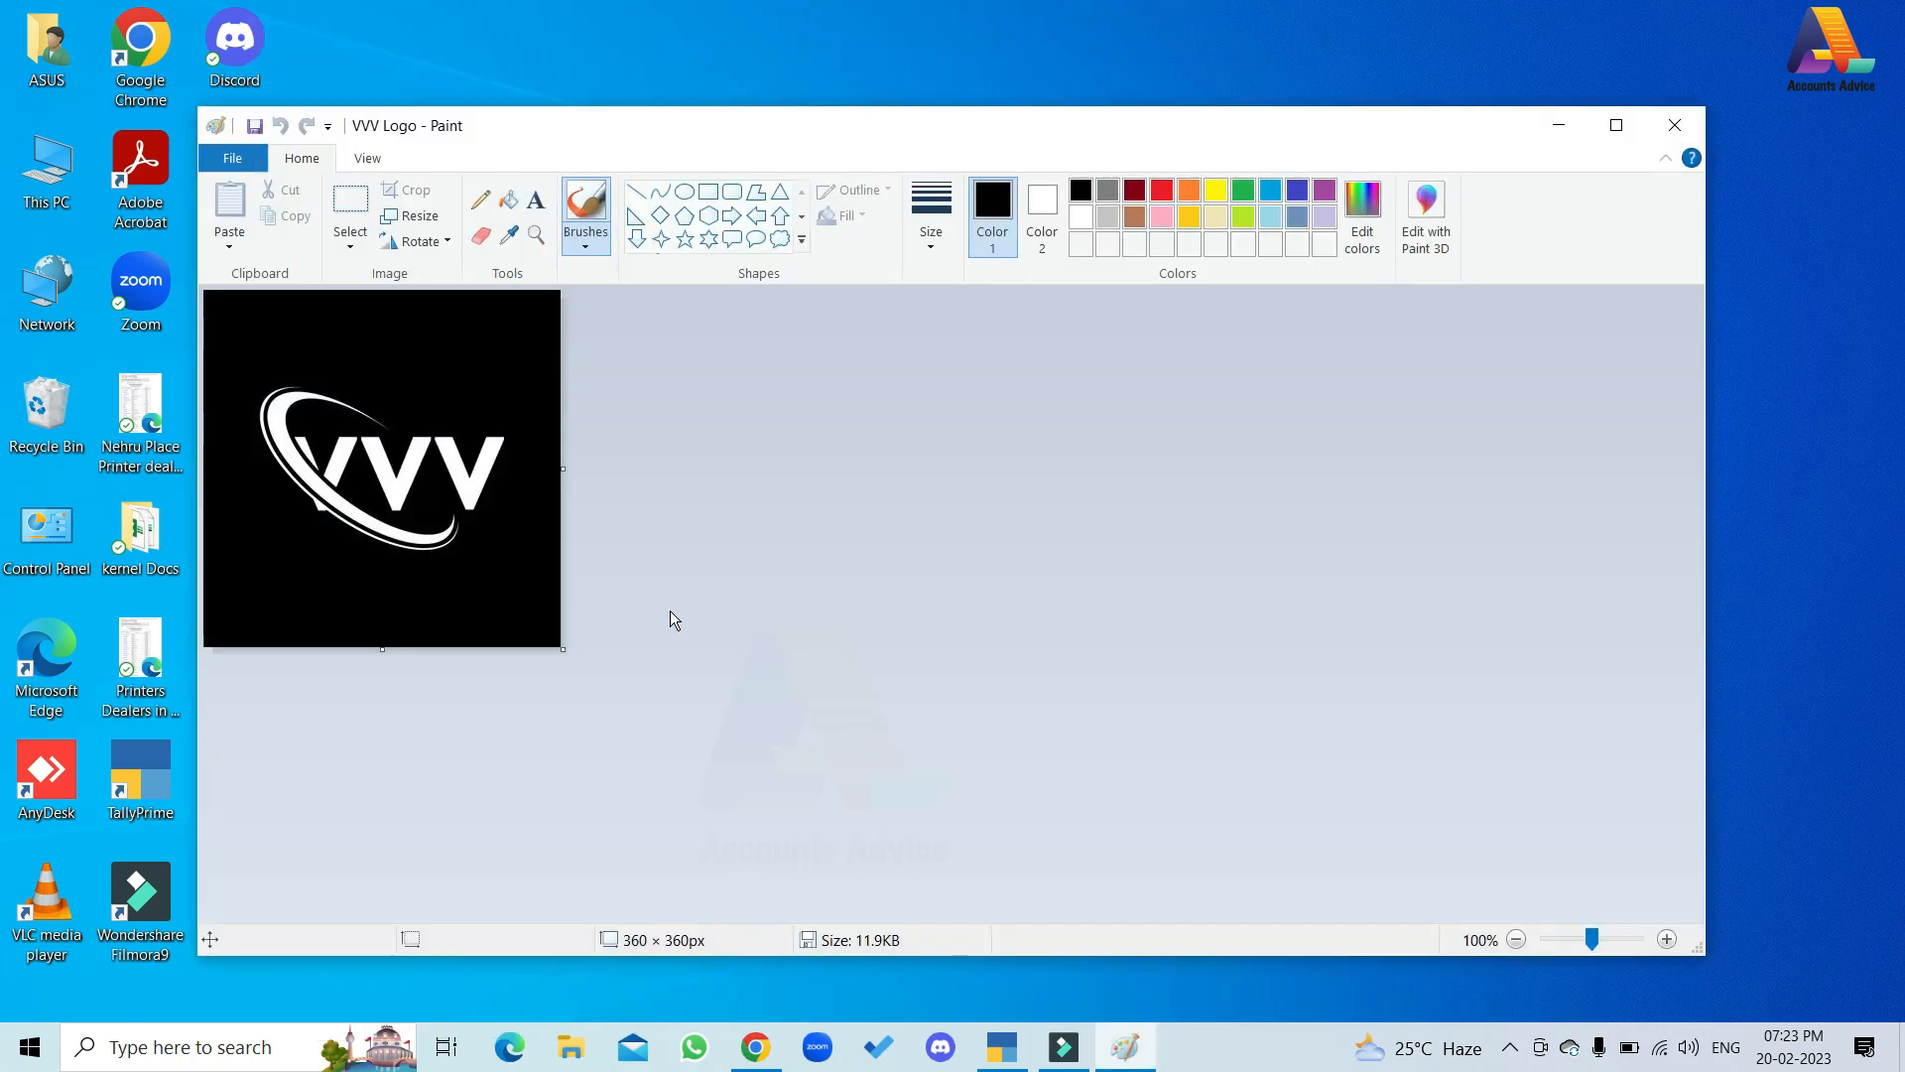
Maximize the Paint window and open the logo image's resize settings with pixels as the unit
left_click(1612, 123)
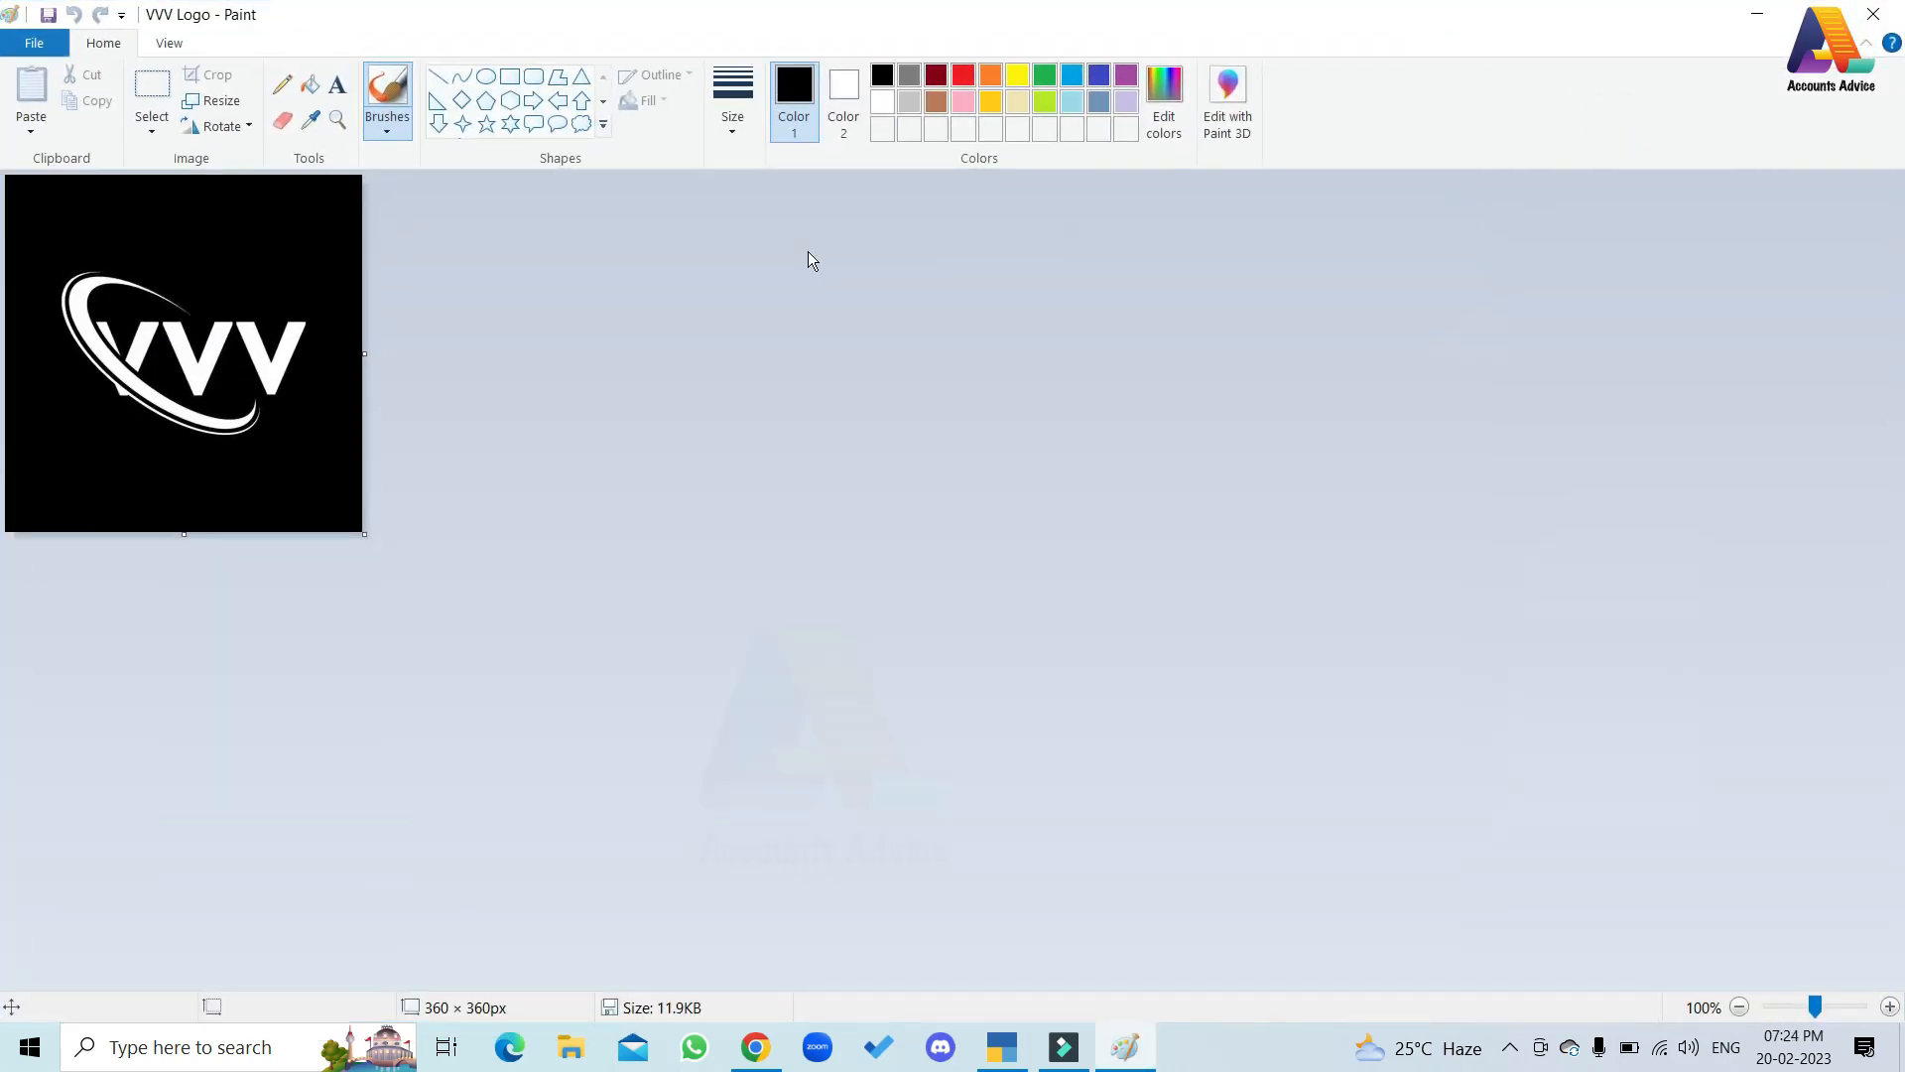
left_click(222, 107)
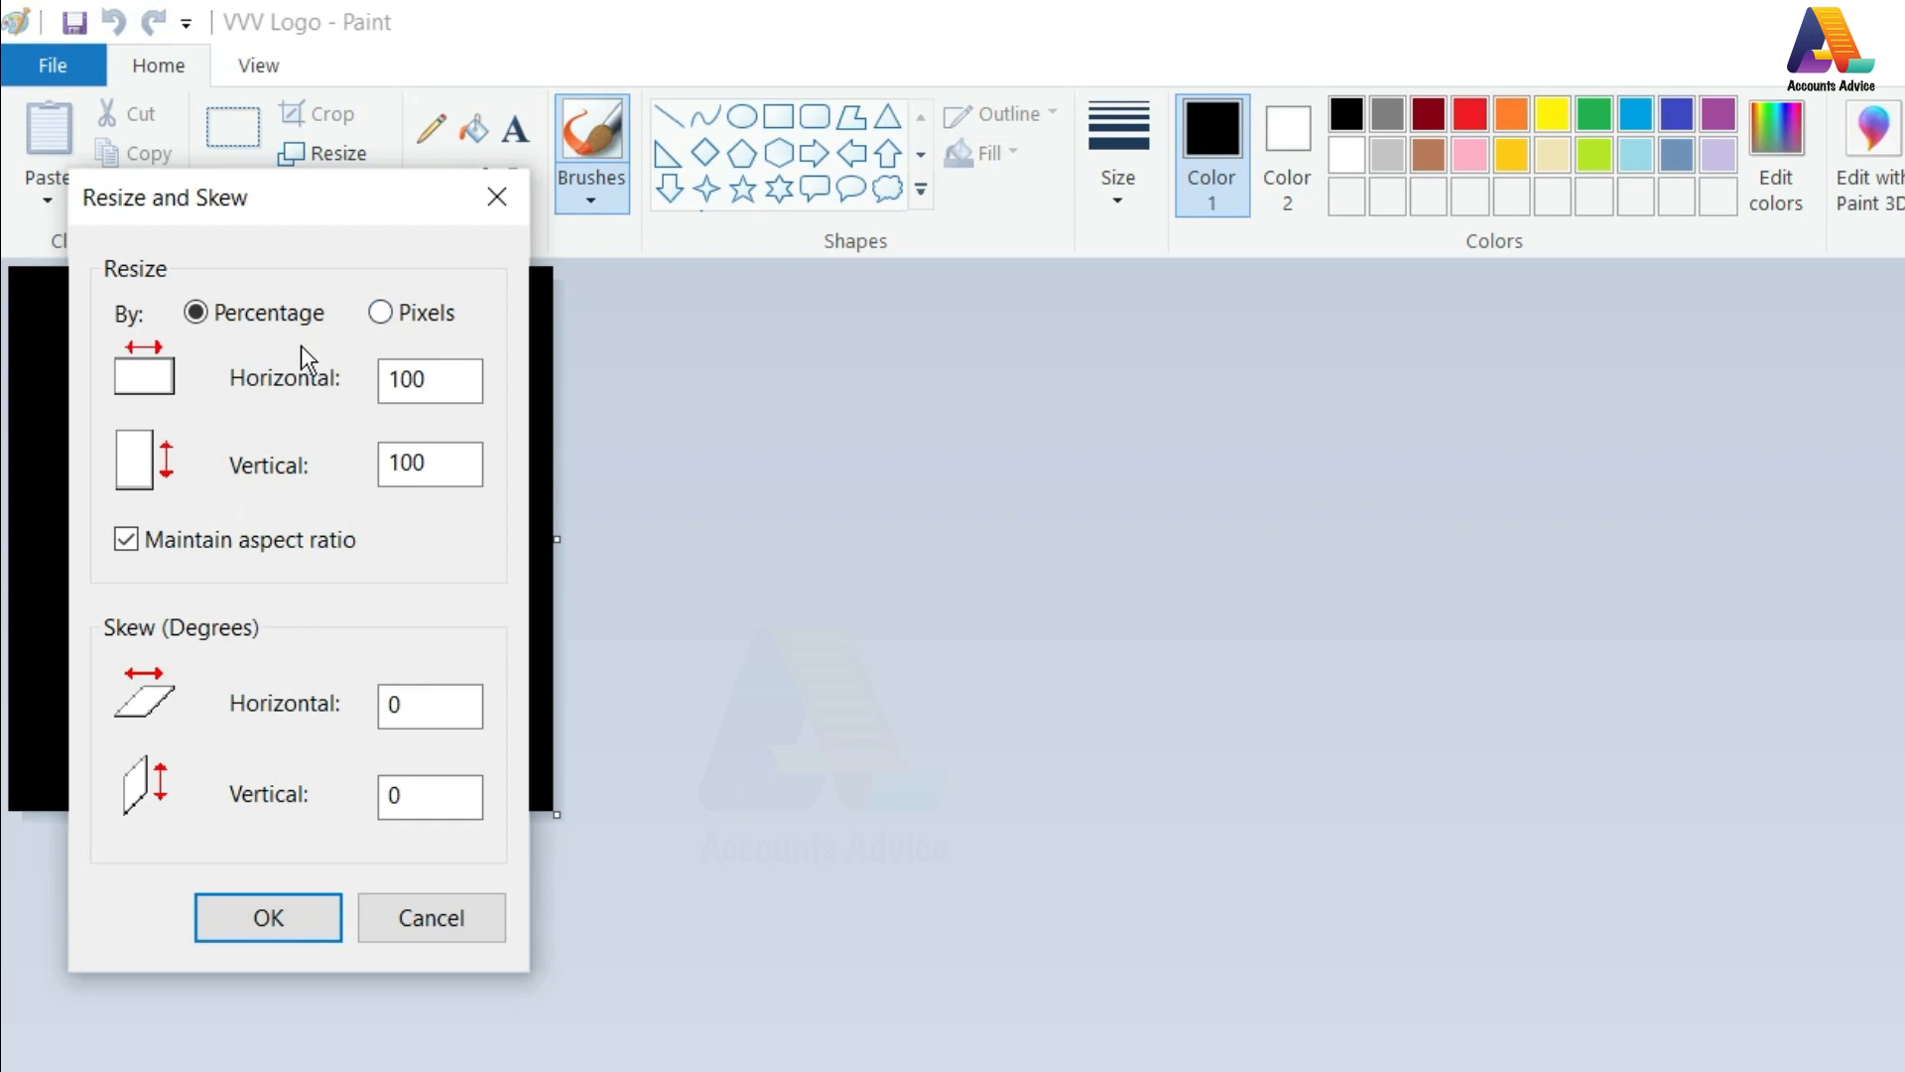
left_click(381, 314)
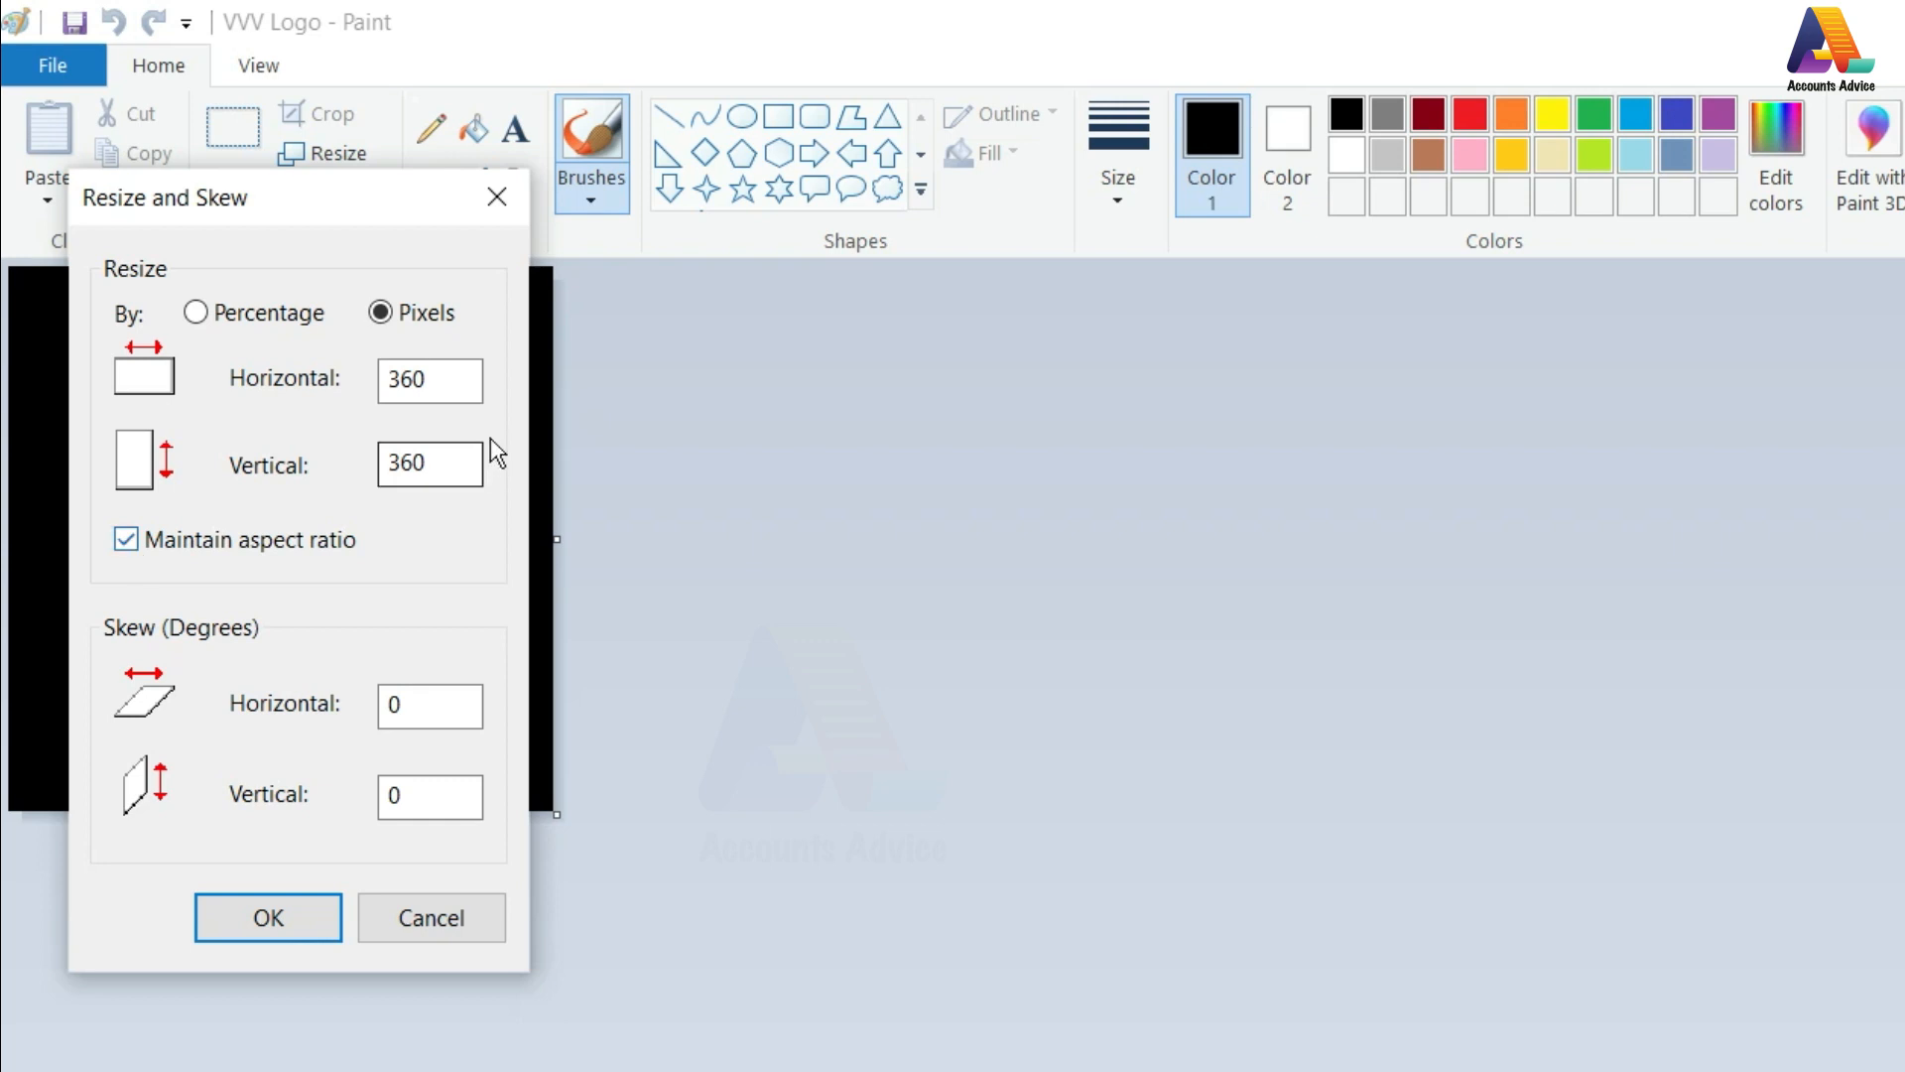
Resize the logo image to 96 pixels horizontally and 80 pixels vertically without maintaining the aspect ratio
left_click(440, 382)
key("BackSpace")
key("BackSpace")
key("BackSpace")
left_click(424, 464)
key("BackSpace")
left_click(413, 382)
type("100")
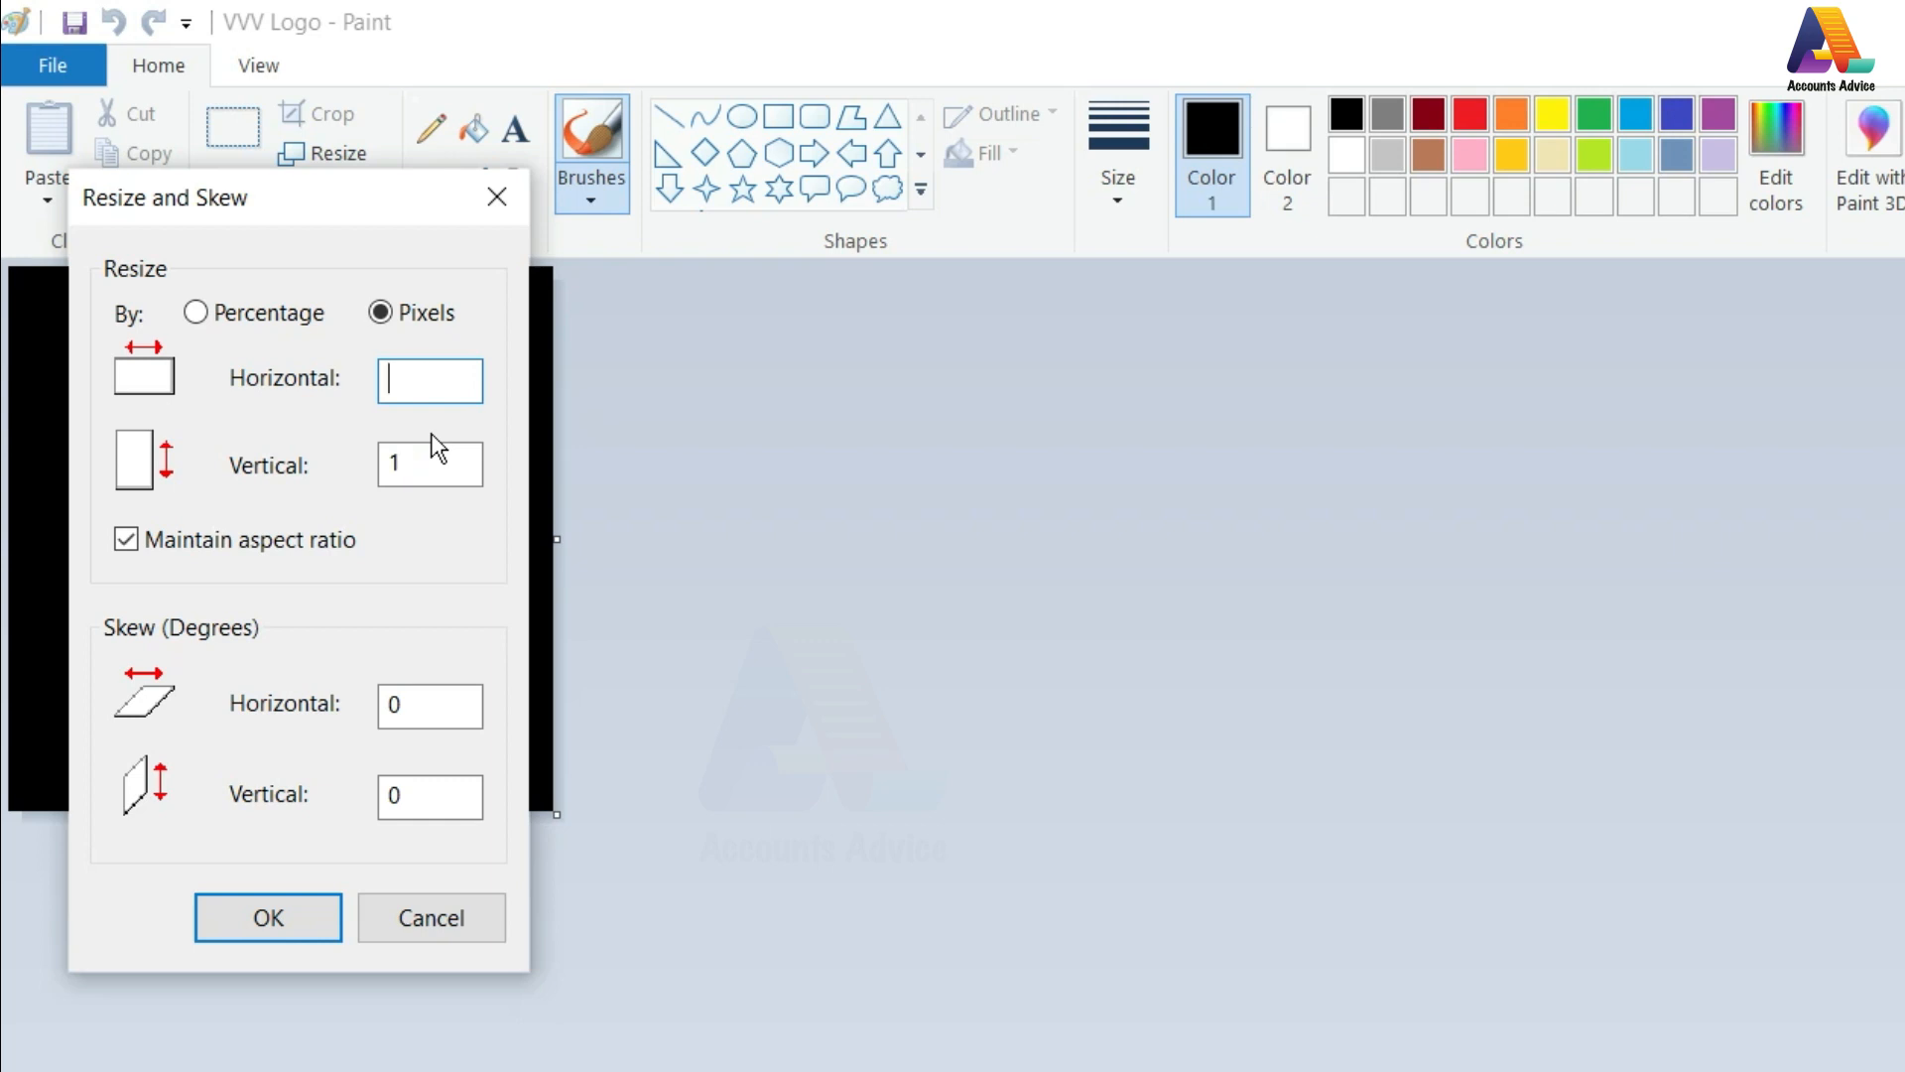
left_click(430, 460)
key("BackSpace")
left_click(410, 382)
type("96")
left_click(454, 459)
type("80")
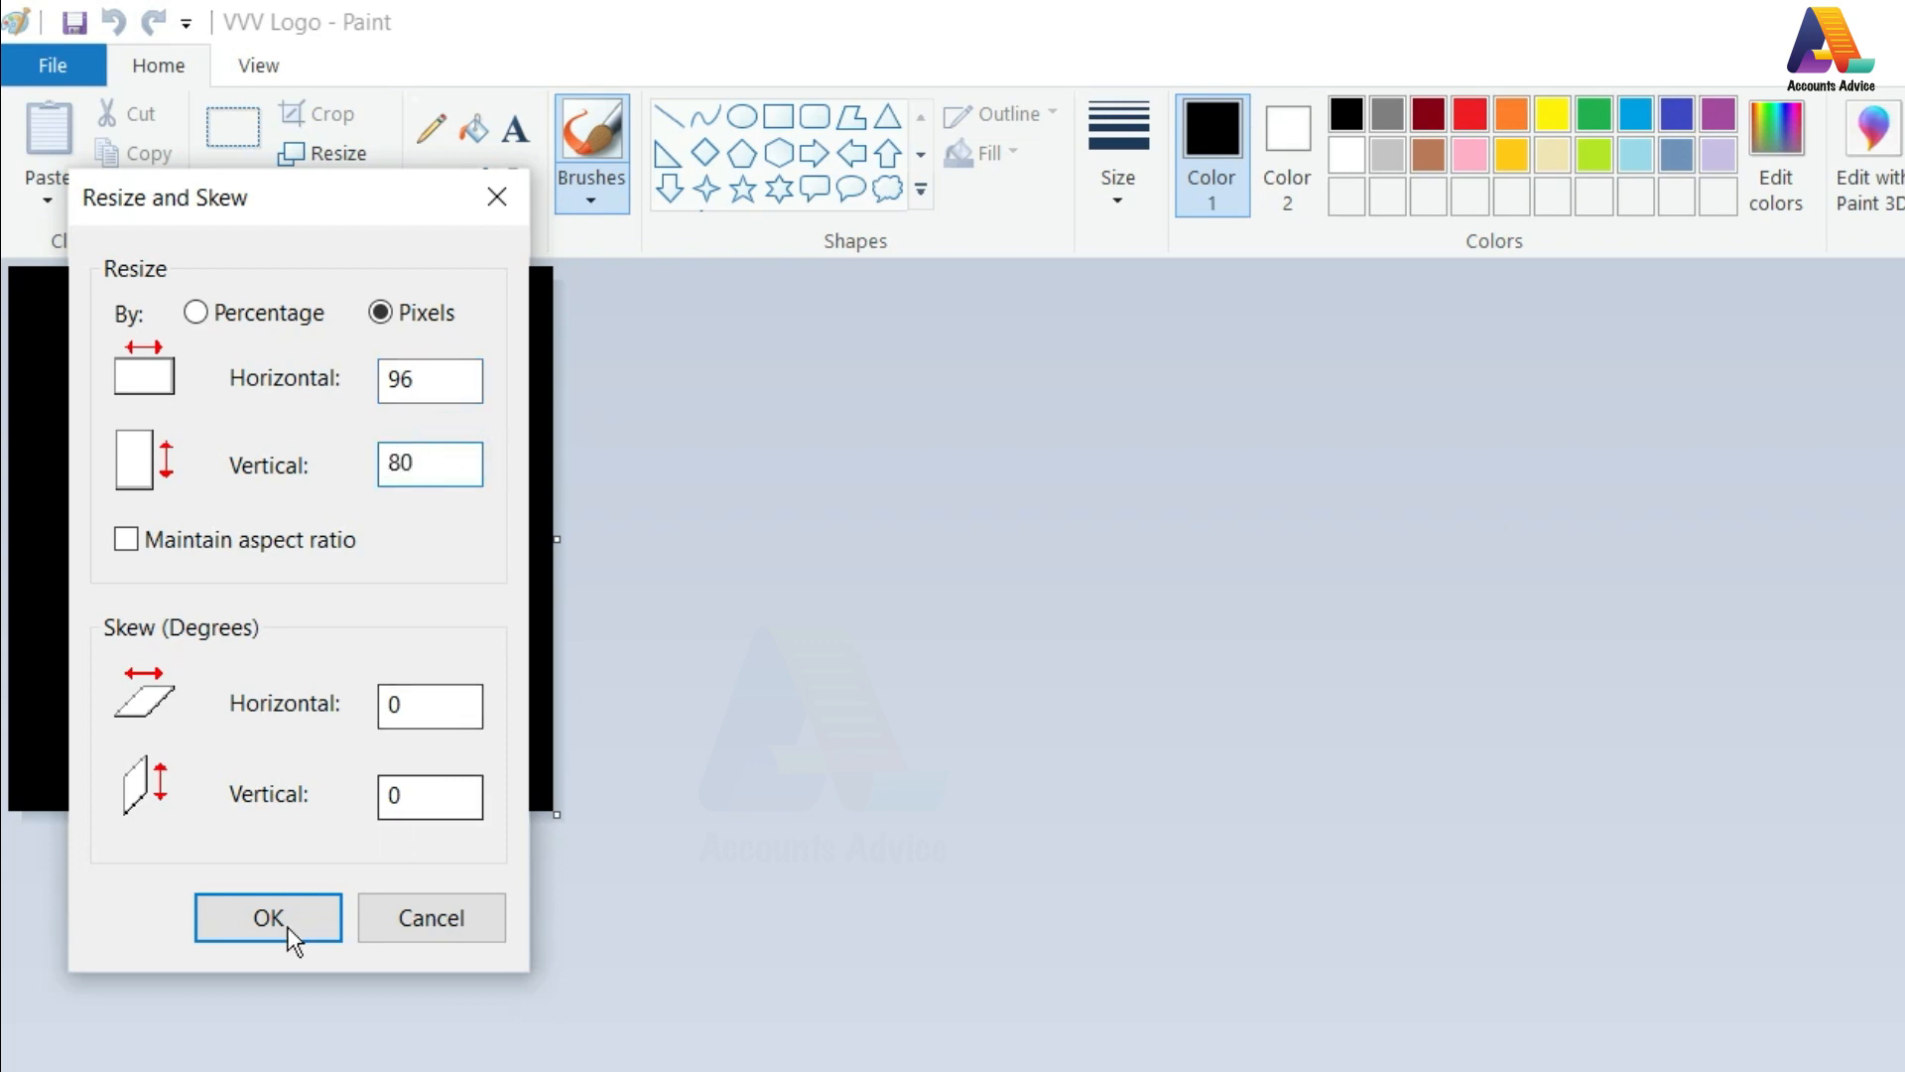
left_click(254, 933)
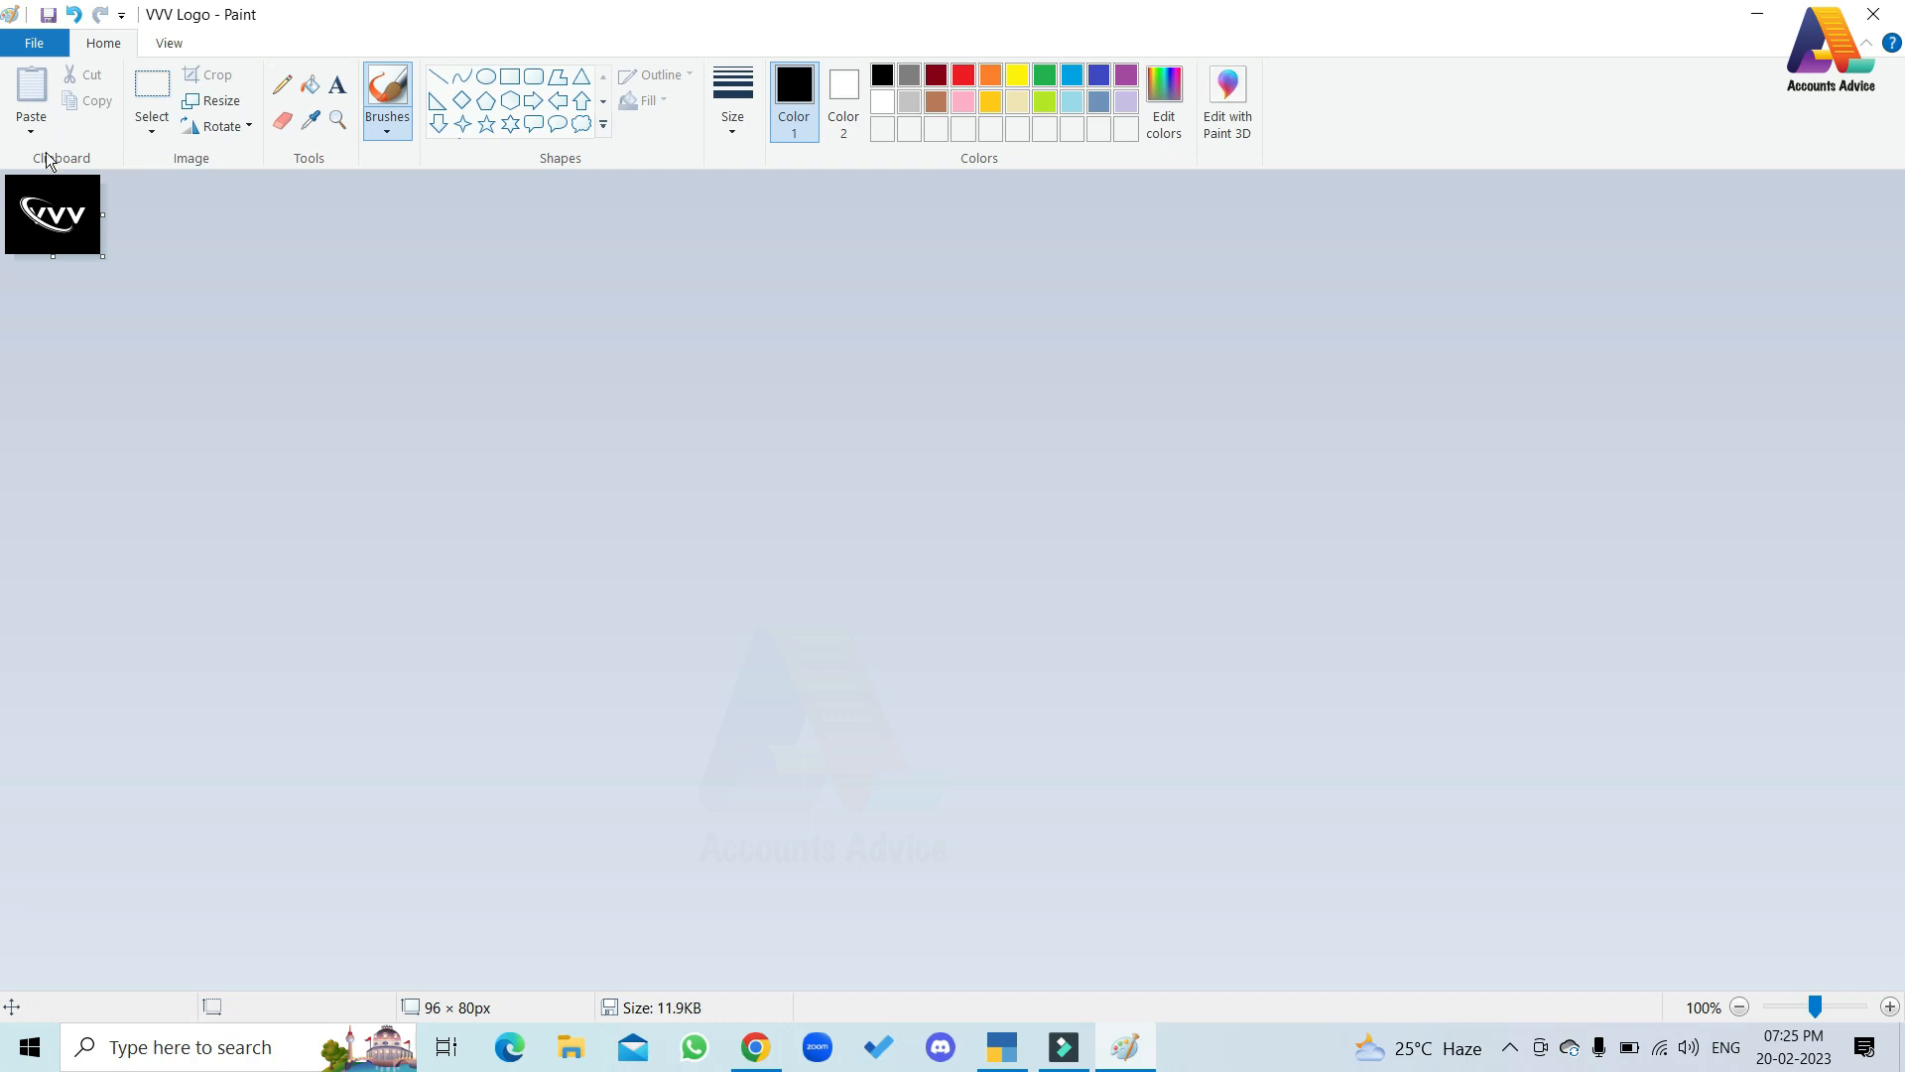
Save the resized logo to the desktop as a JPEG picture named VVV Logo F and close Paint
left_click(30, 45)
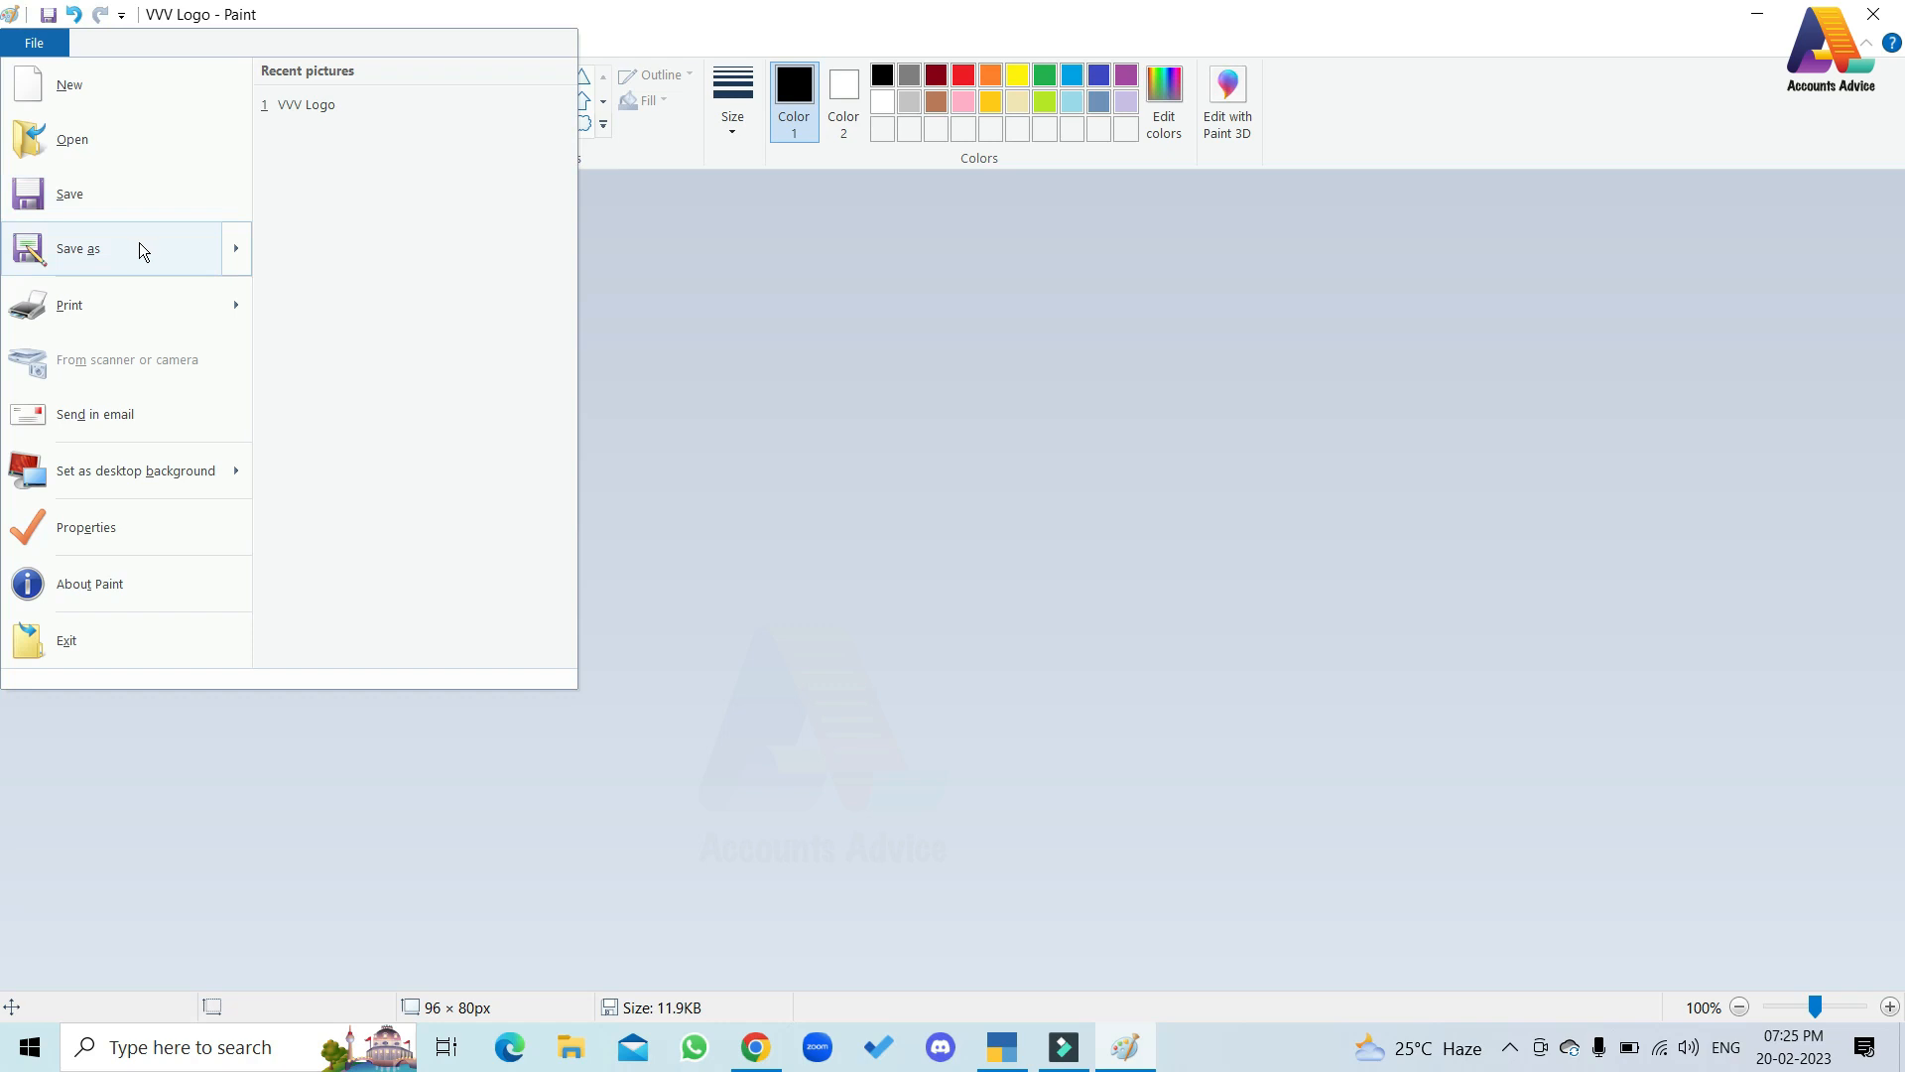
mouse_move(154, 250)
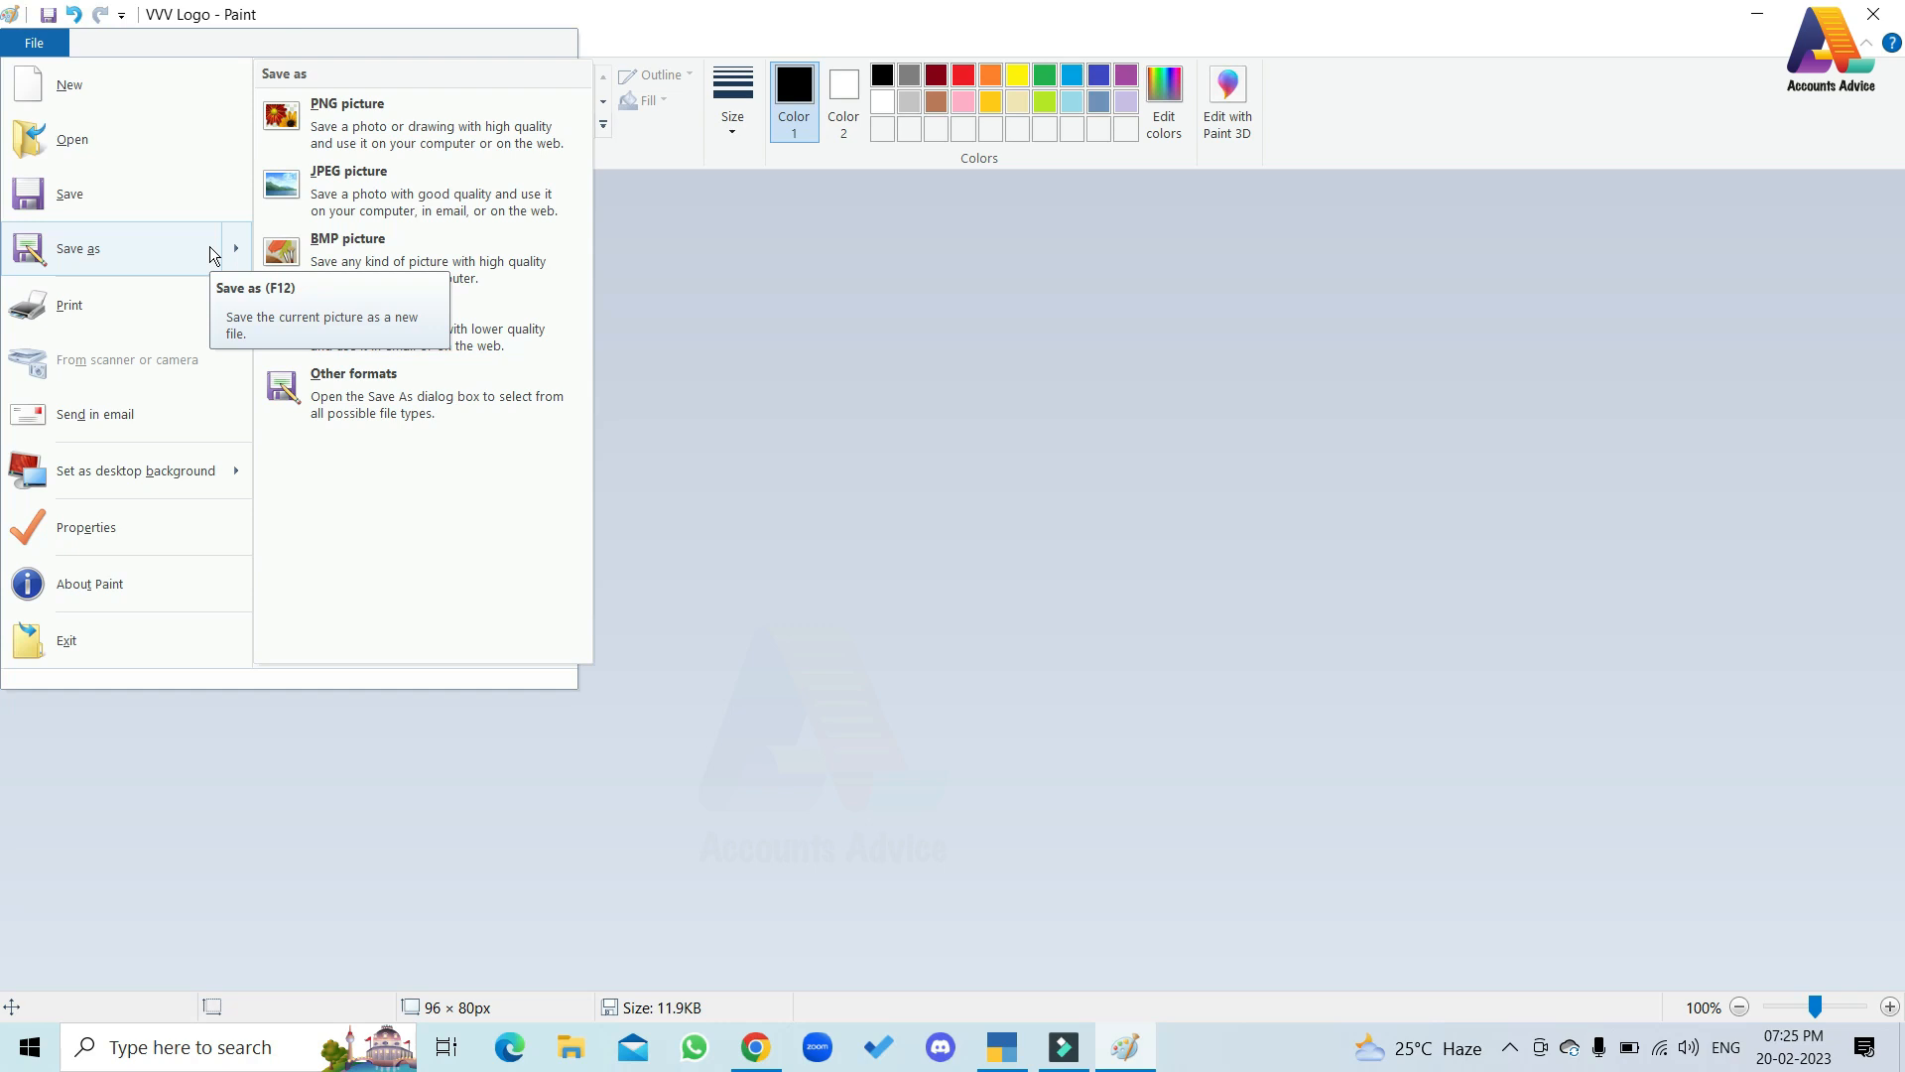
left_click(352, 183)
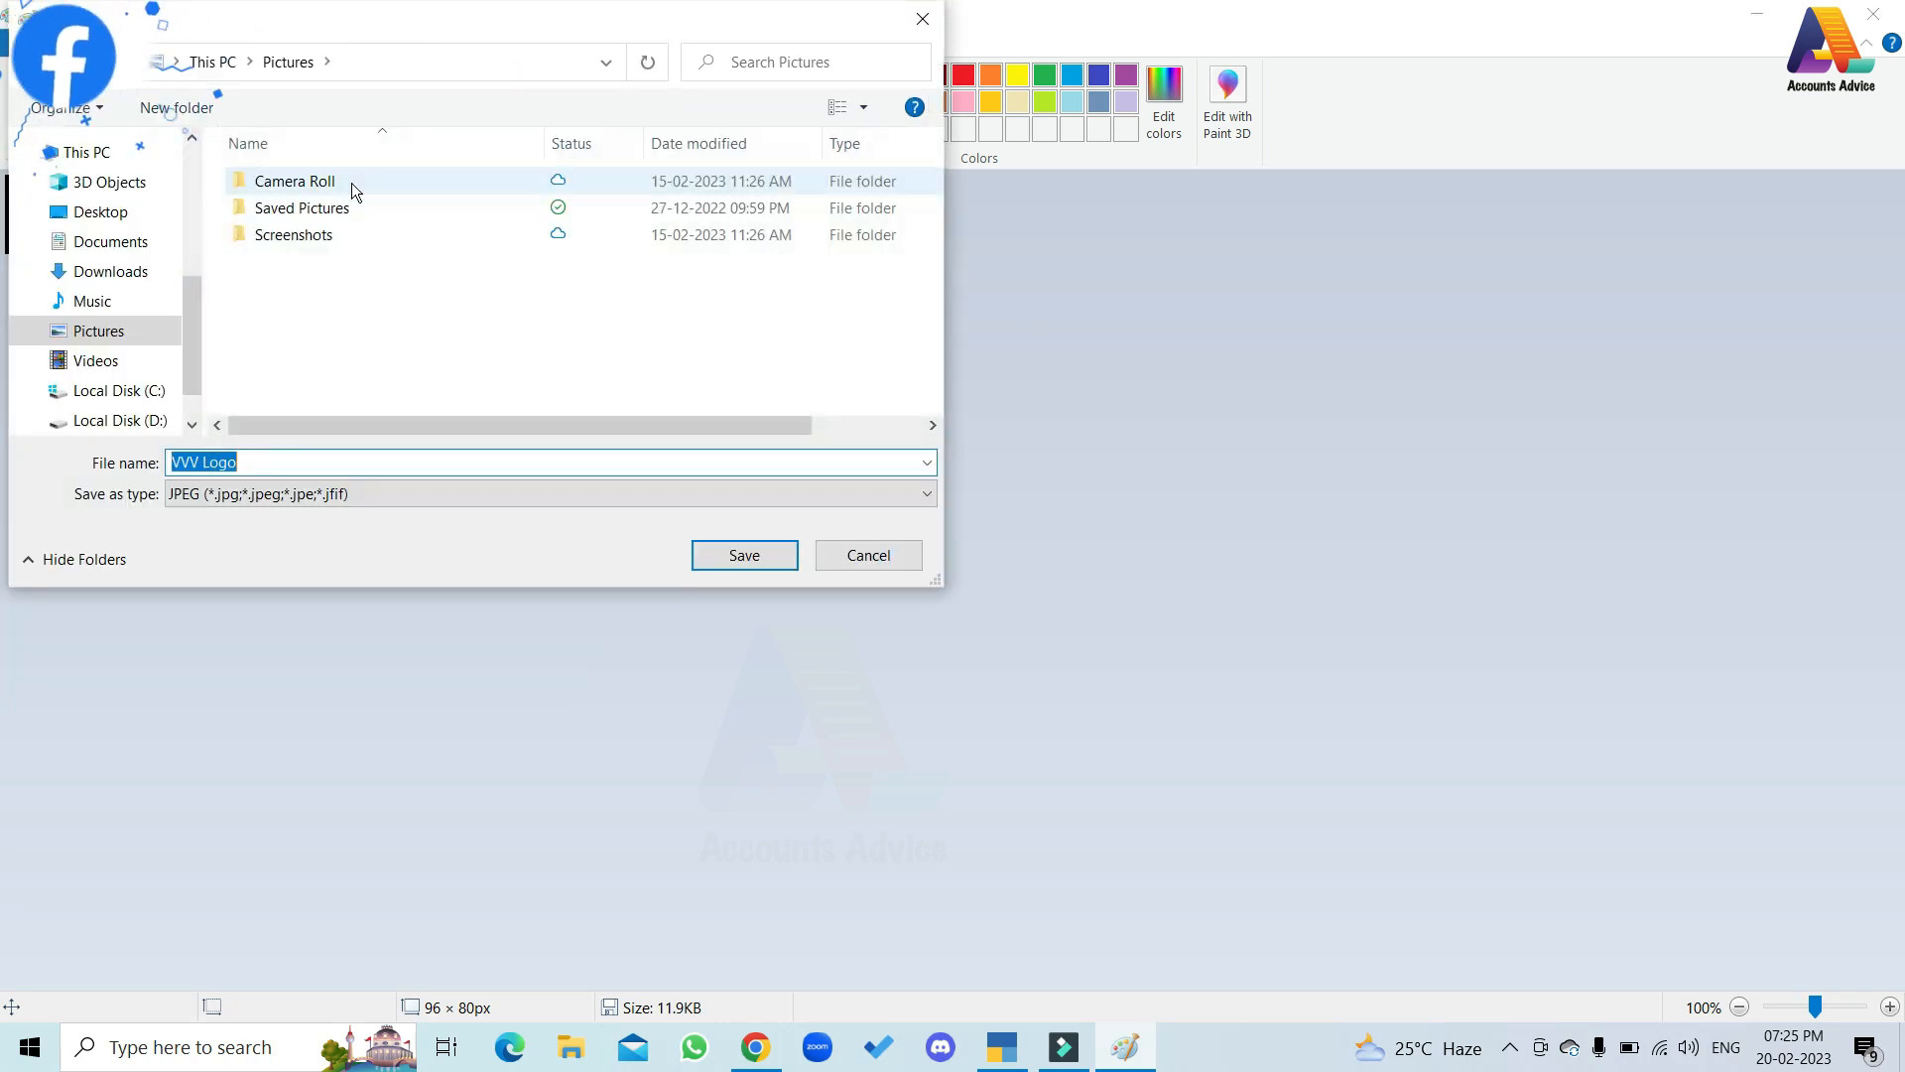
left_click(385, 458)
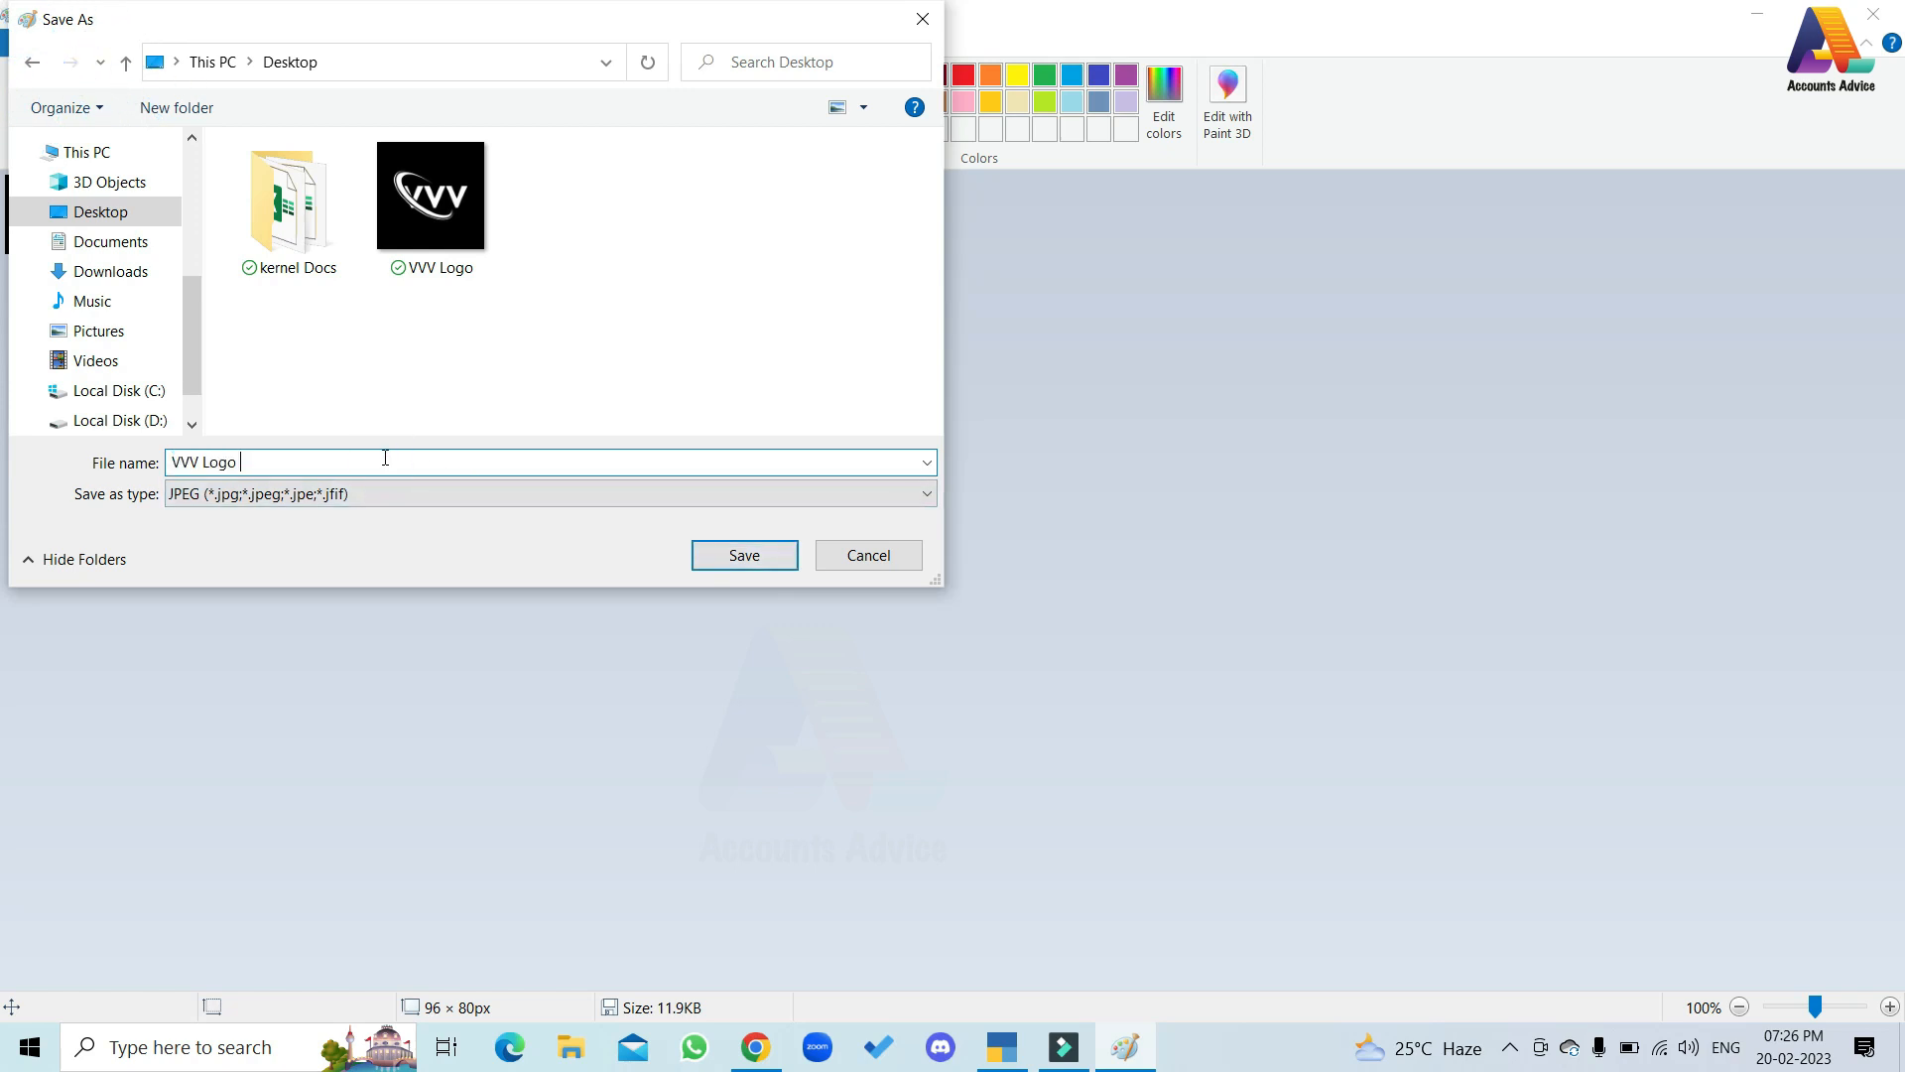
type("F")
left_click(758, 553)
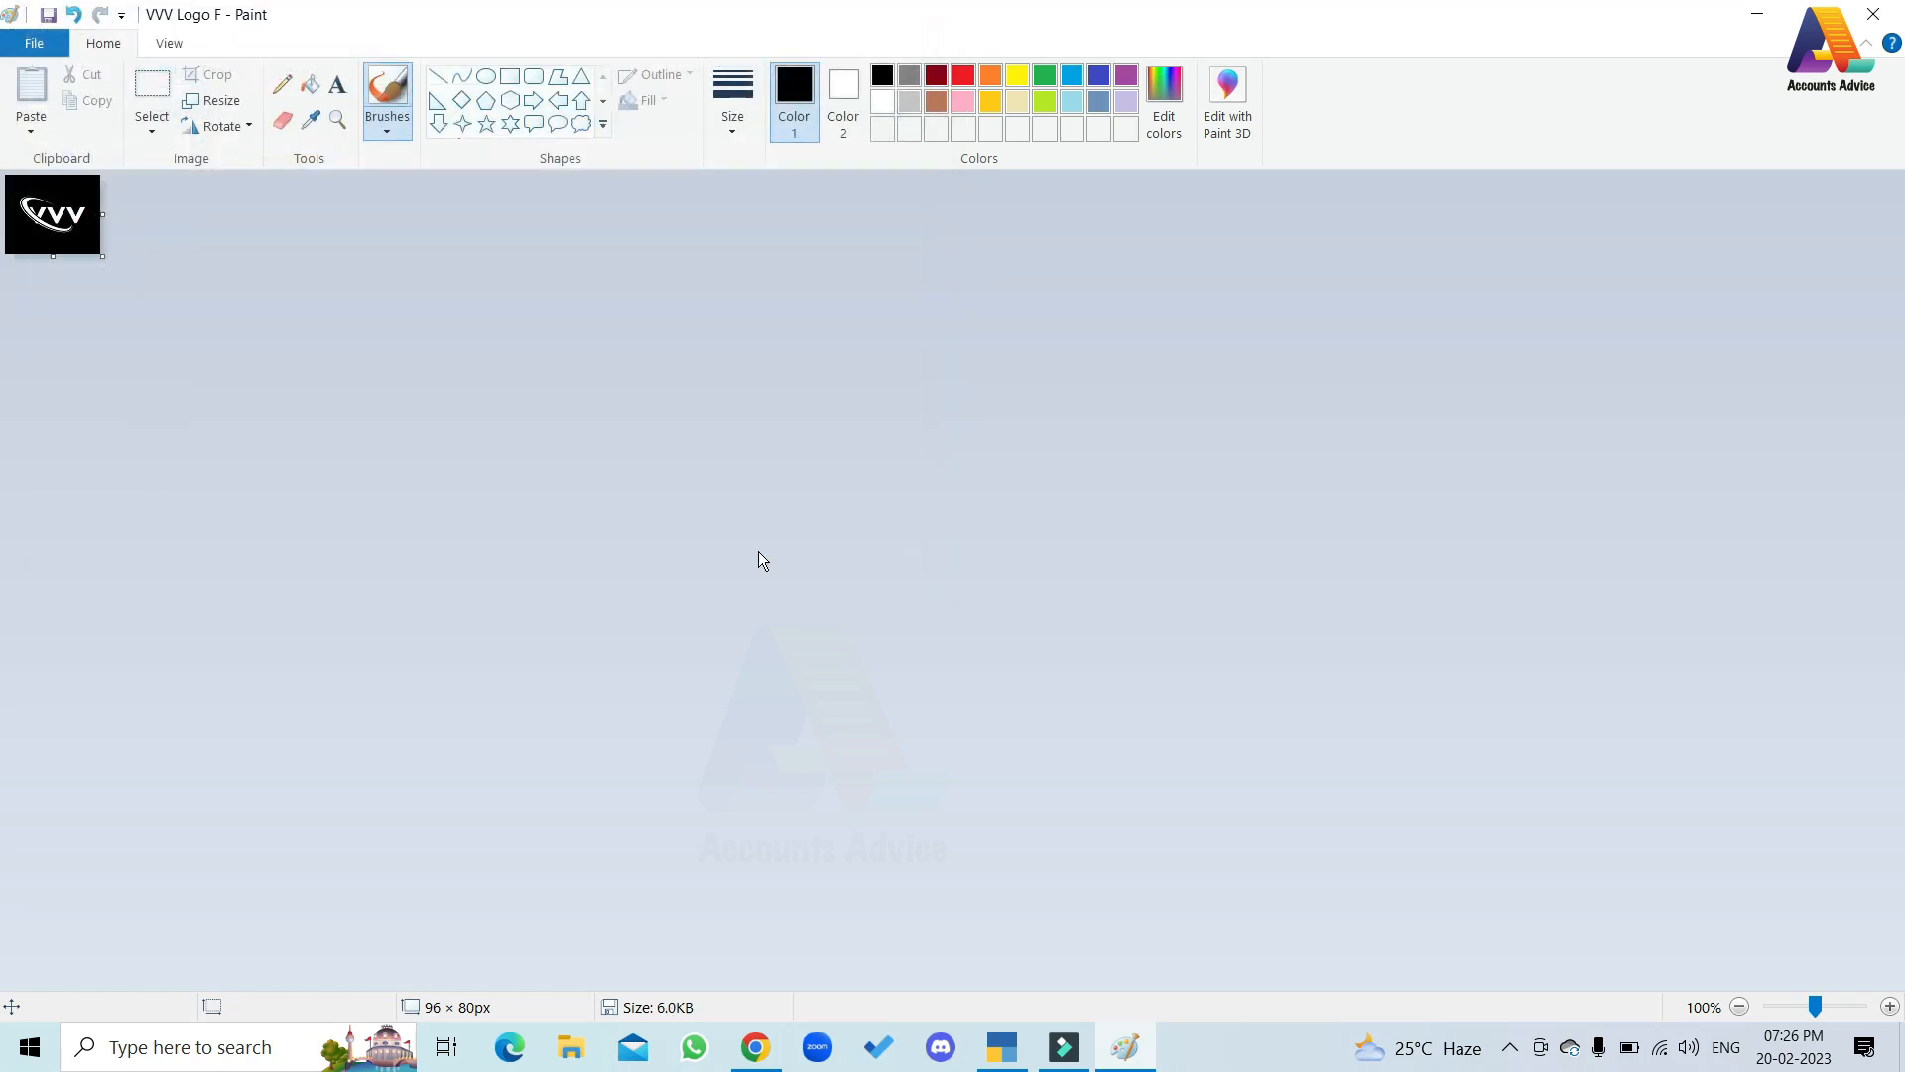
left_click(1893, 18)
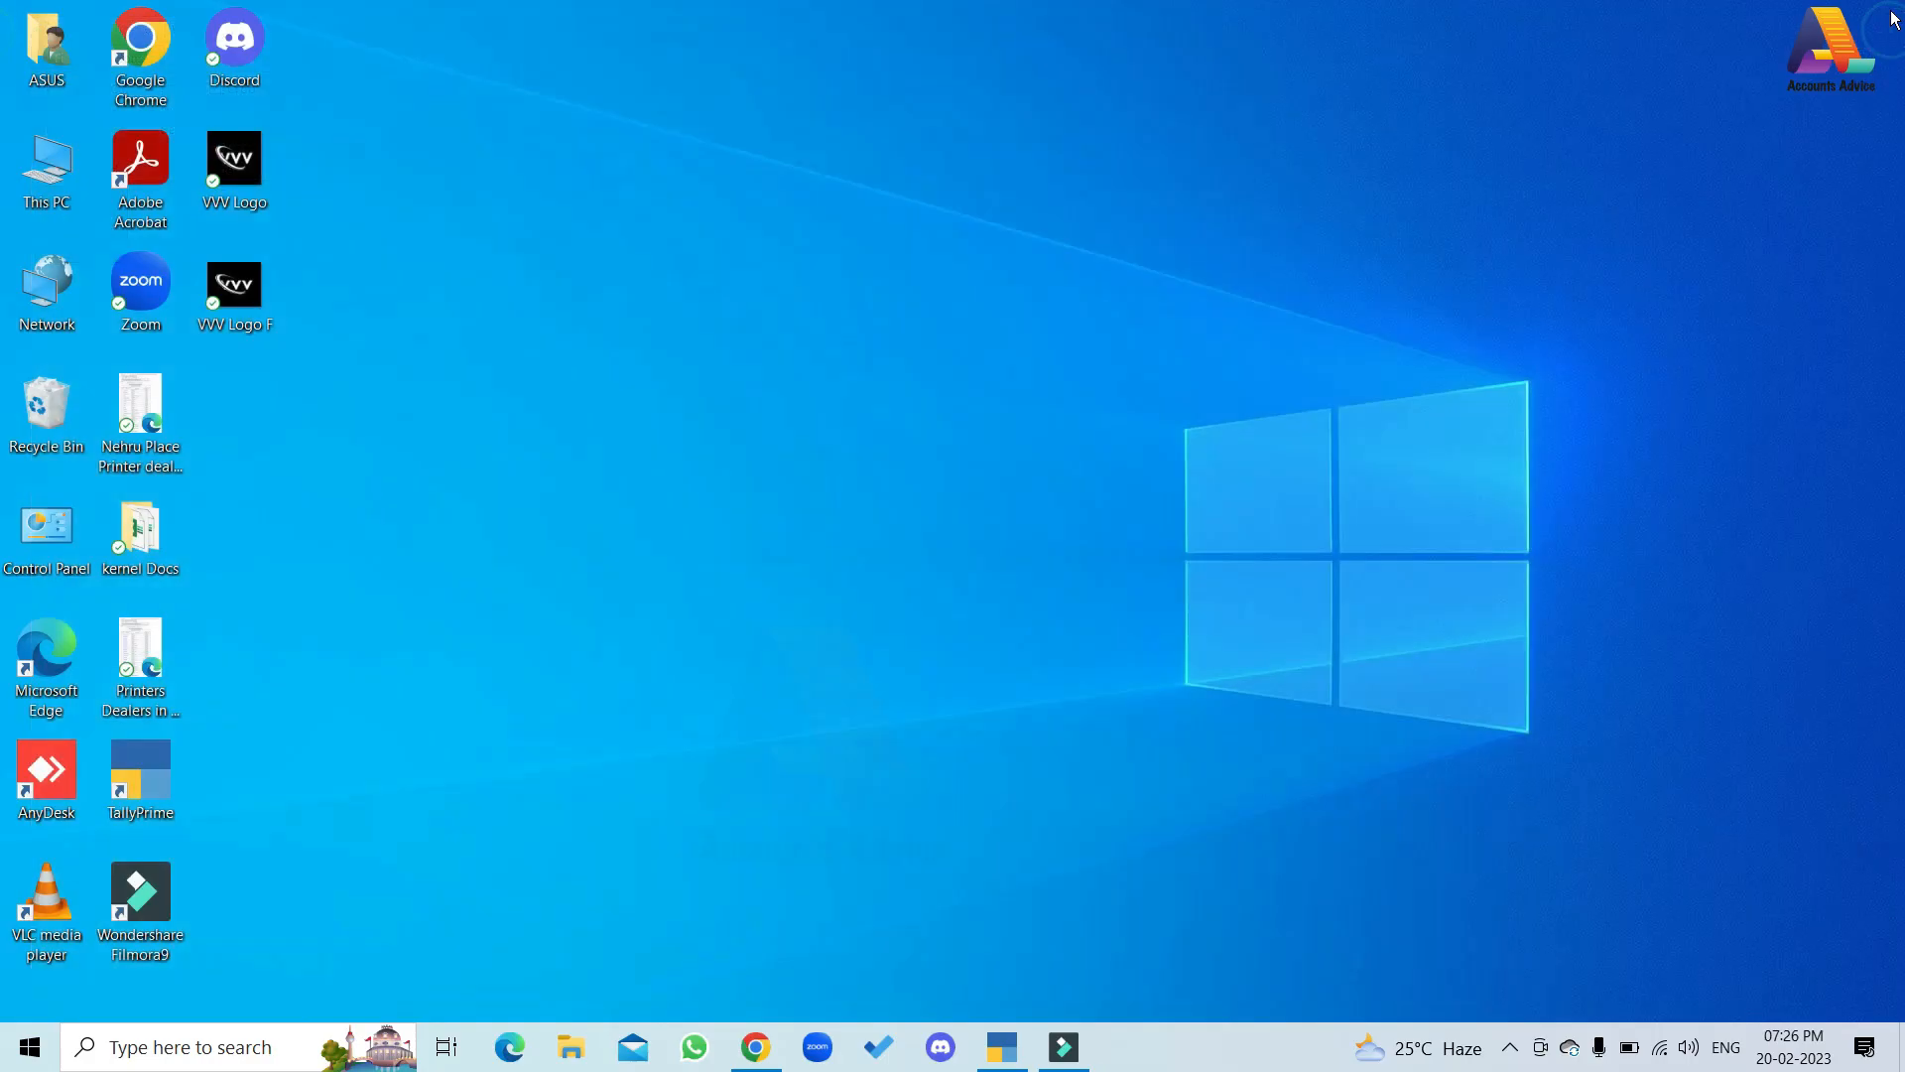
Switch to TallyPrime, set Include company logo to Yes, and browse up to the D:\ folder for the image file
left_click(1007, 1065)
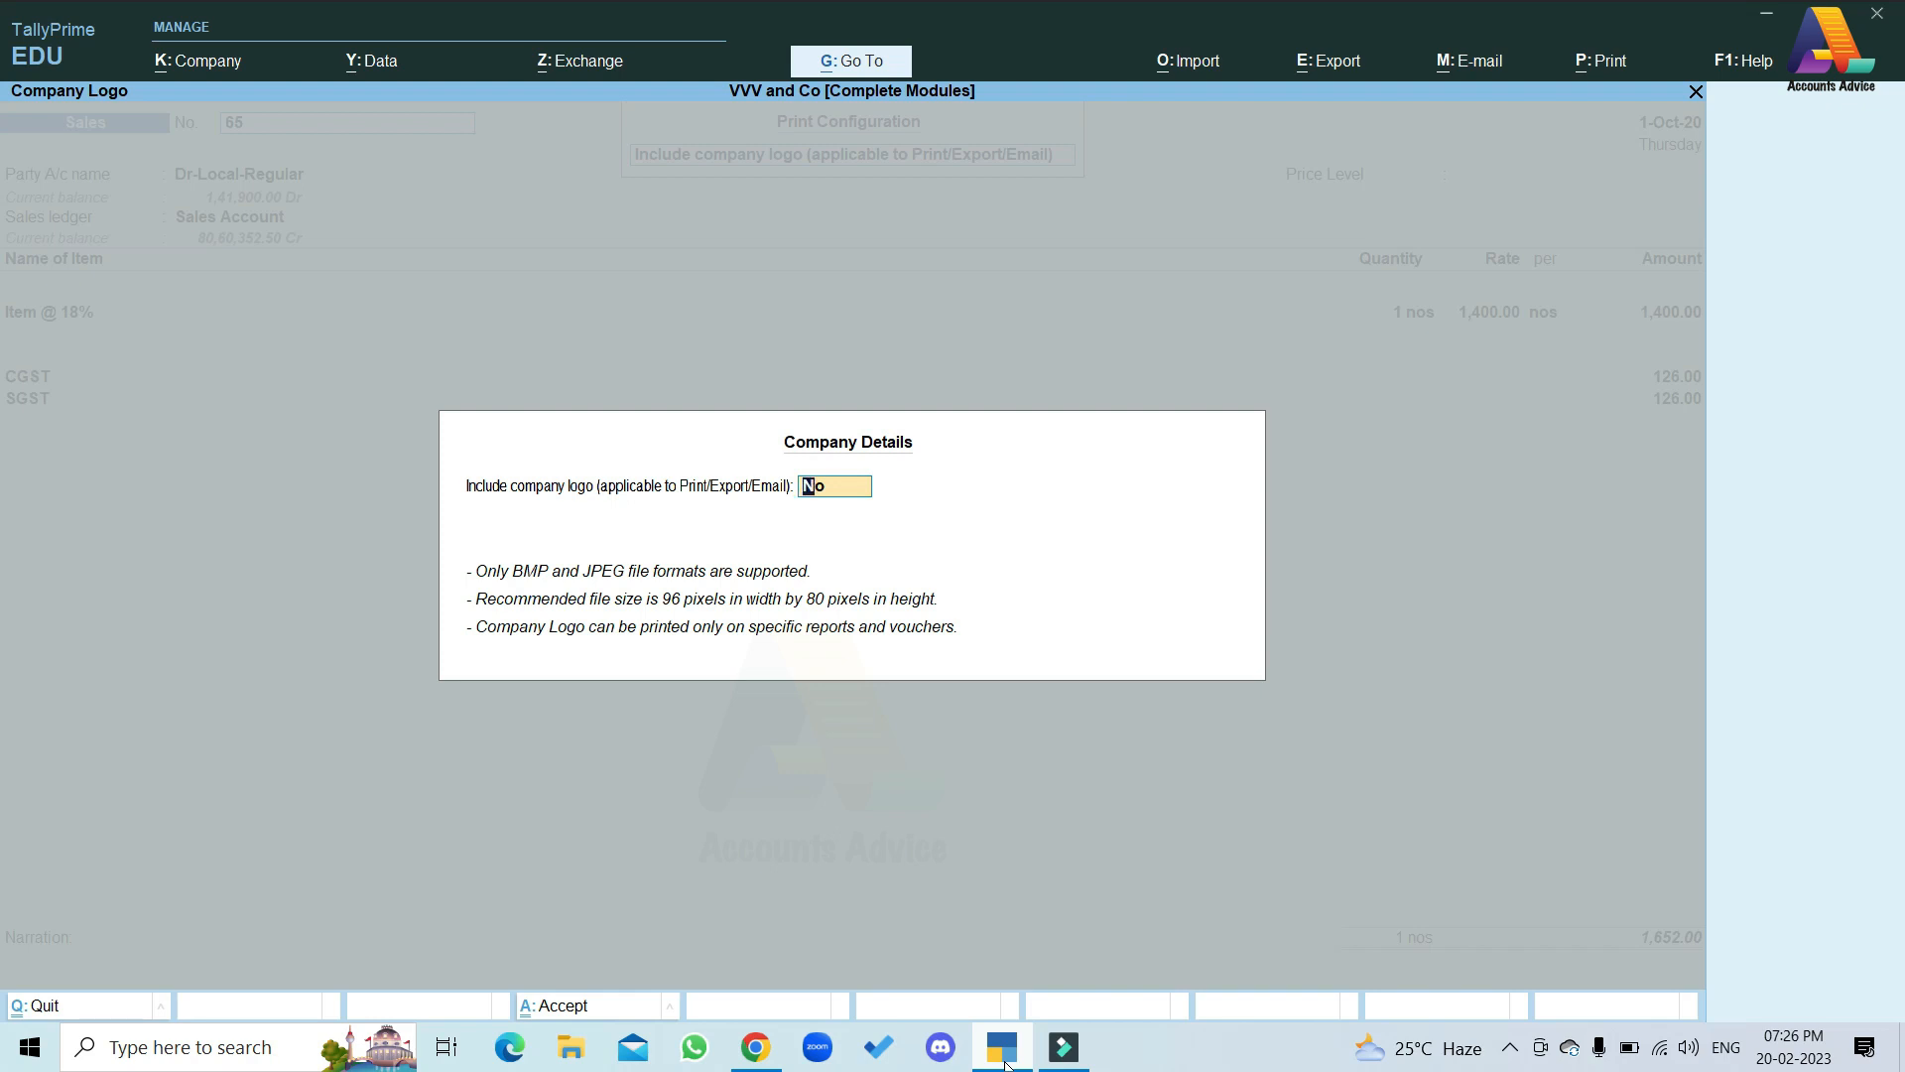
type("yes")
key("Return")
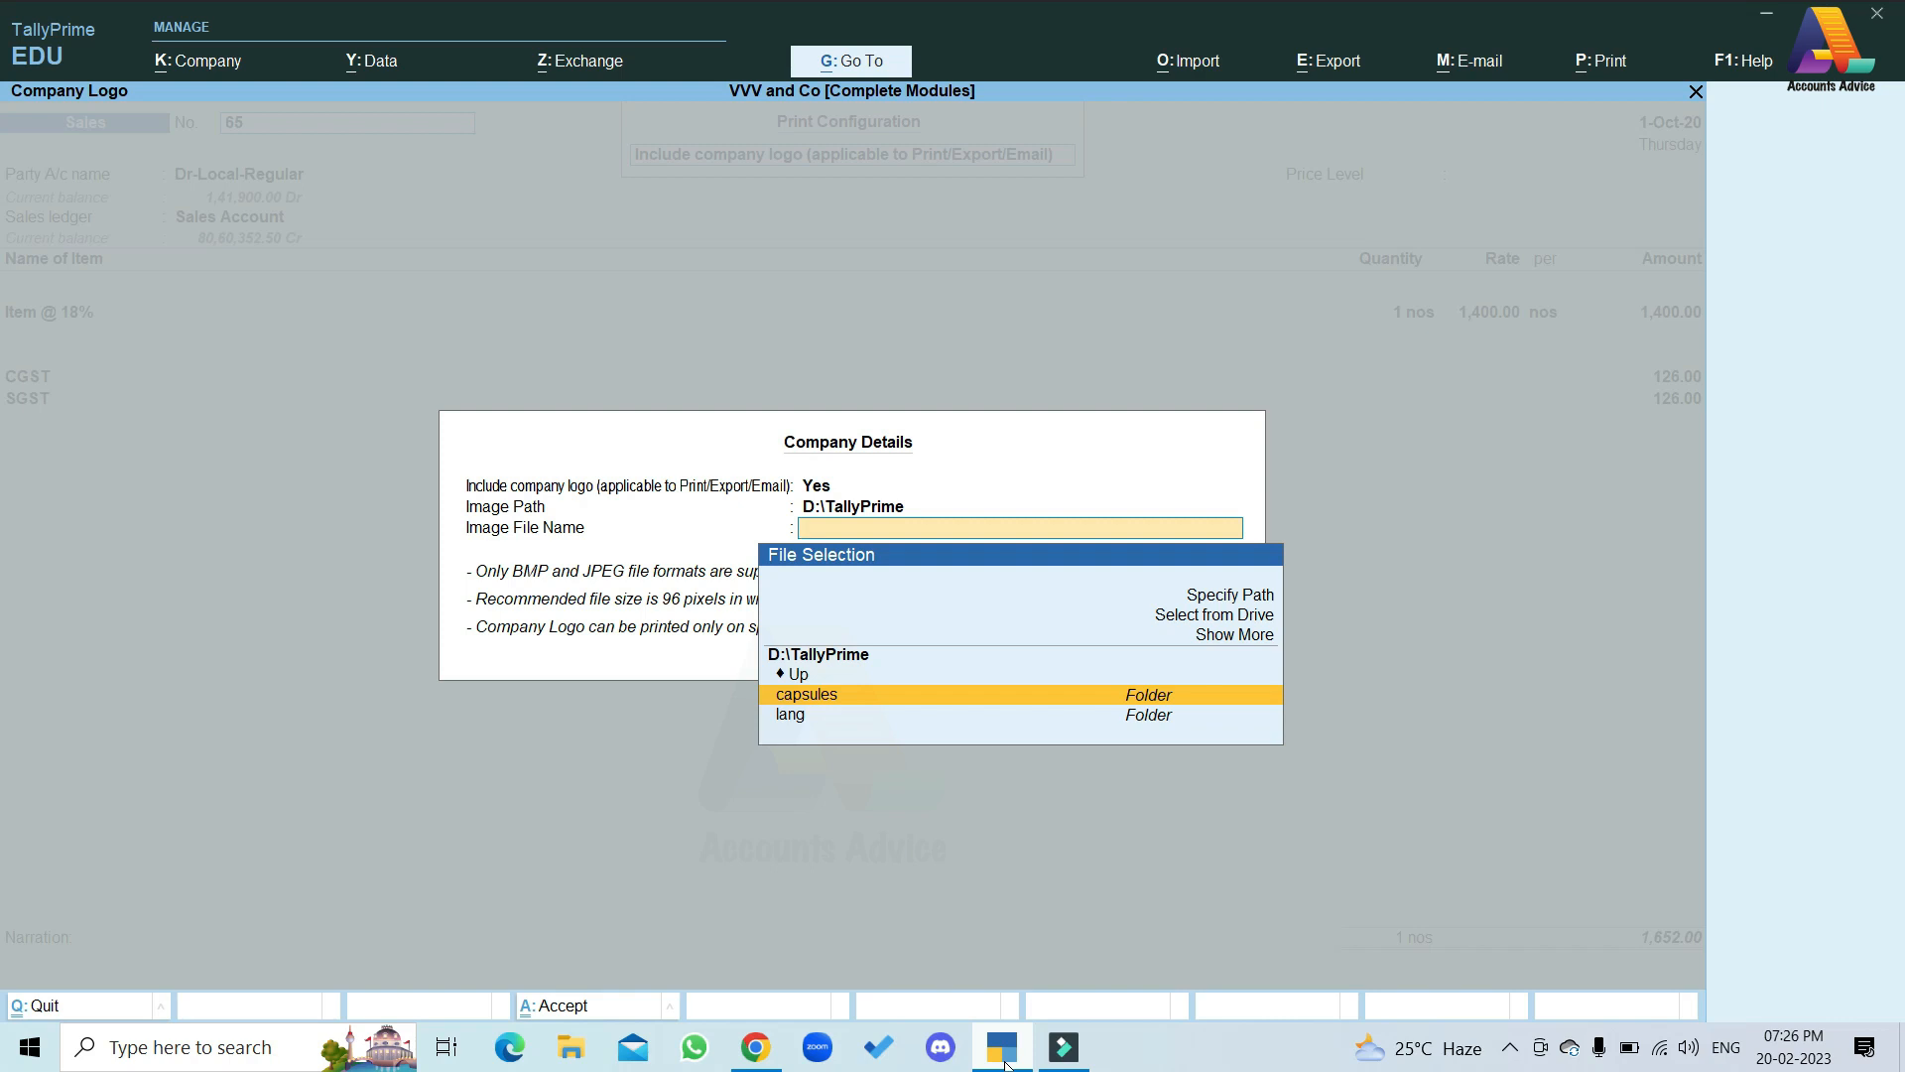
key("Up")
key("Return")
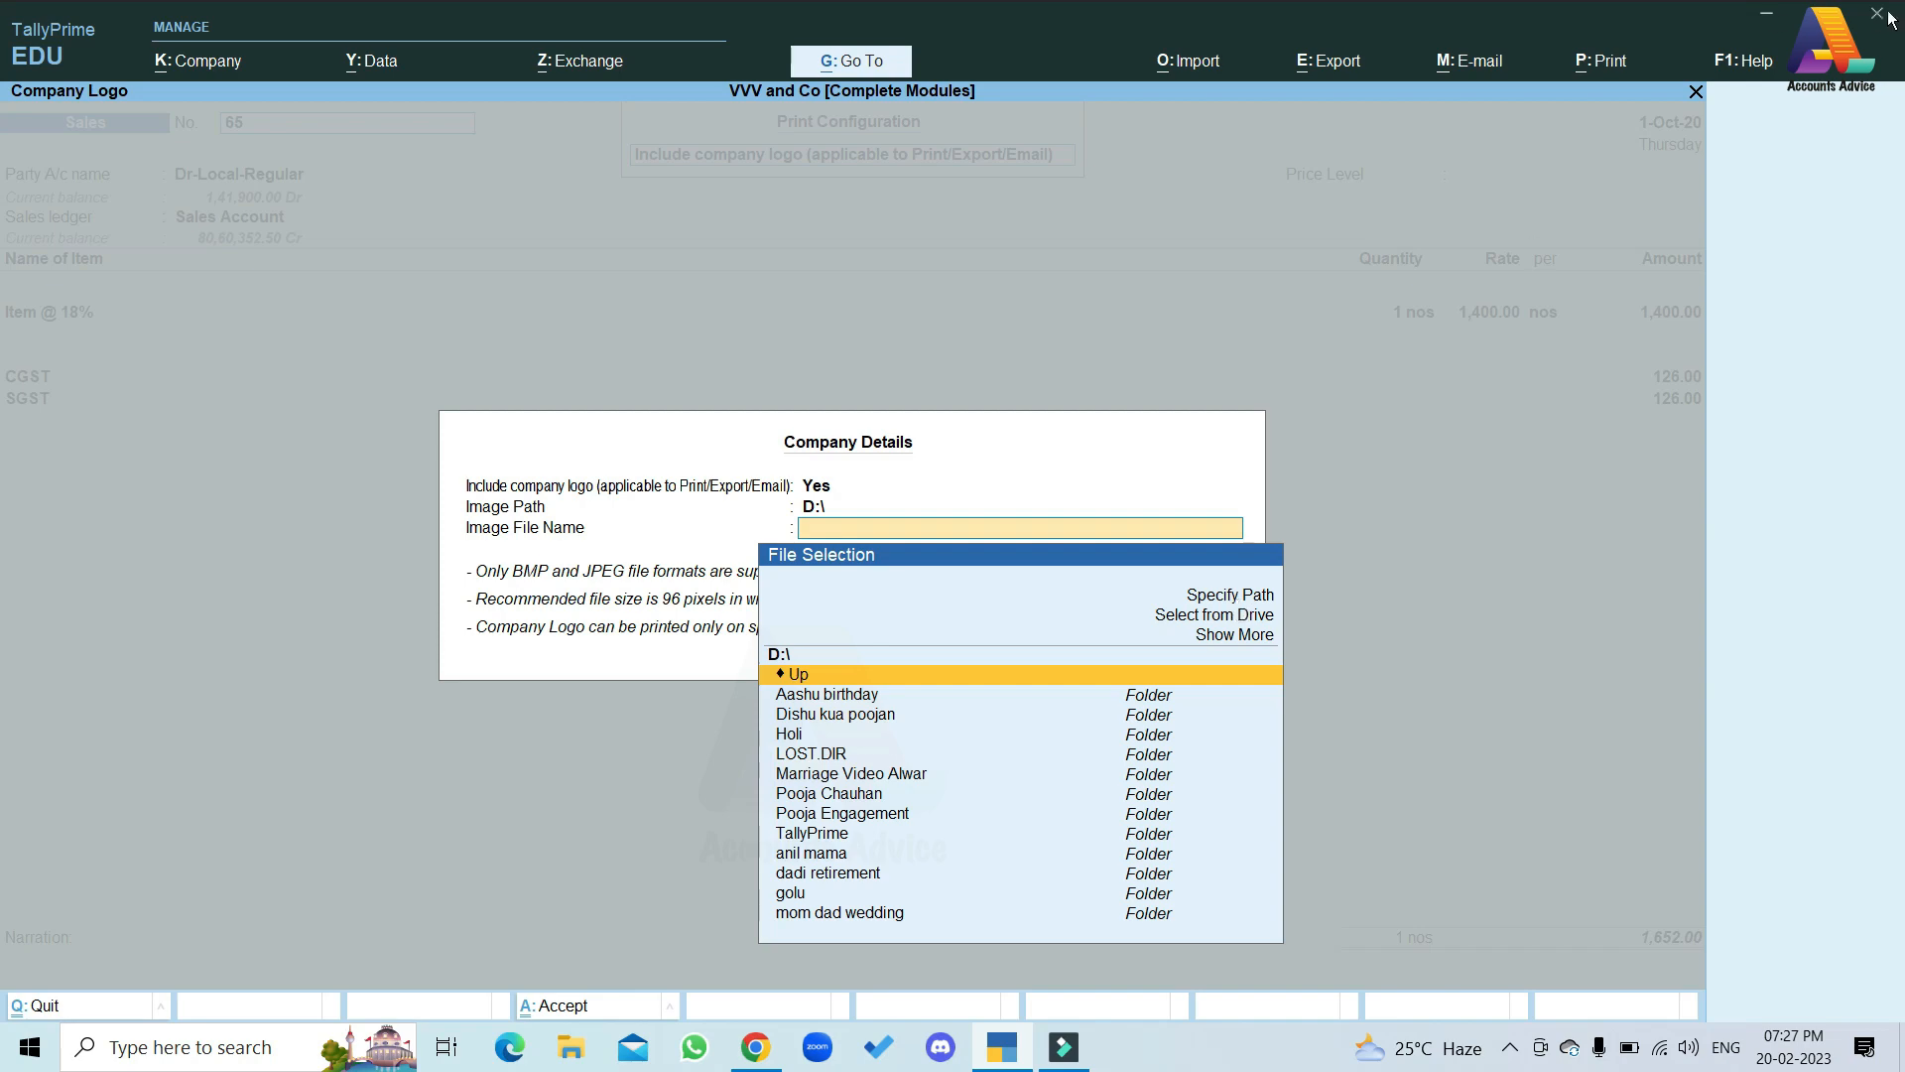
Switch to the desktop and copy the full file path of VVV Logo F from its security properties
left_click(1770, 20)
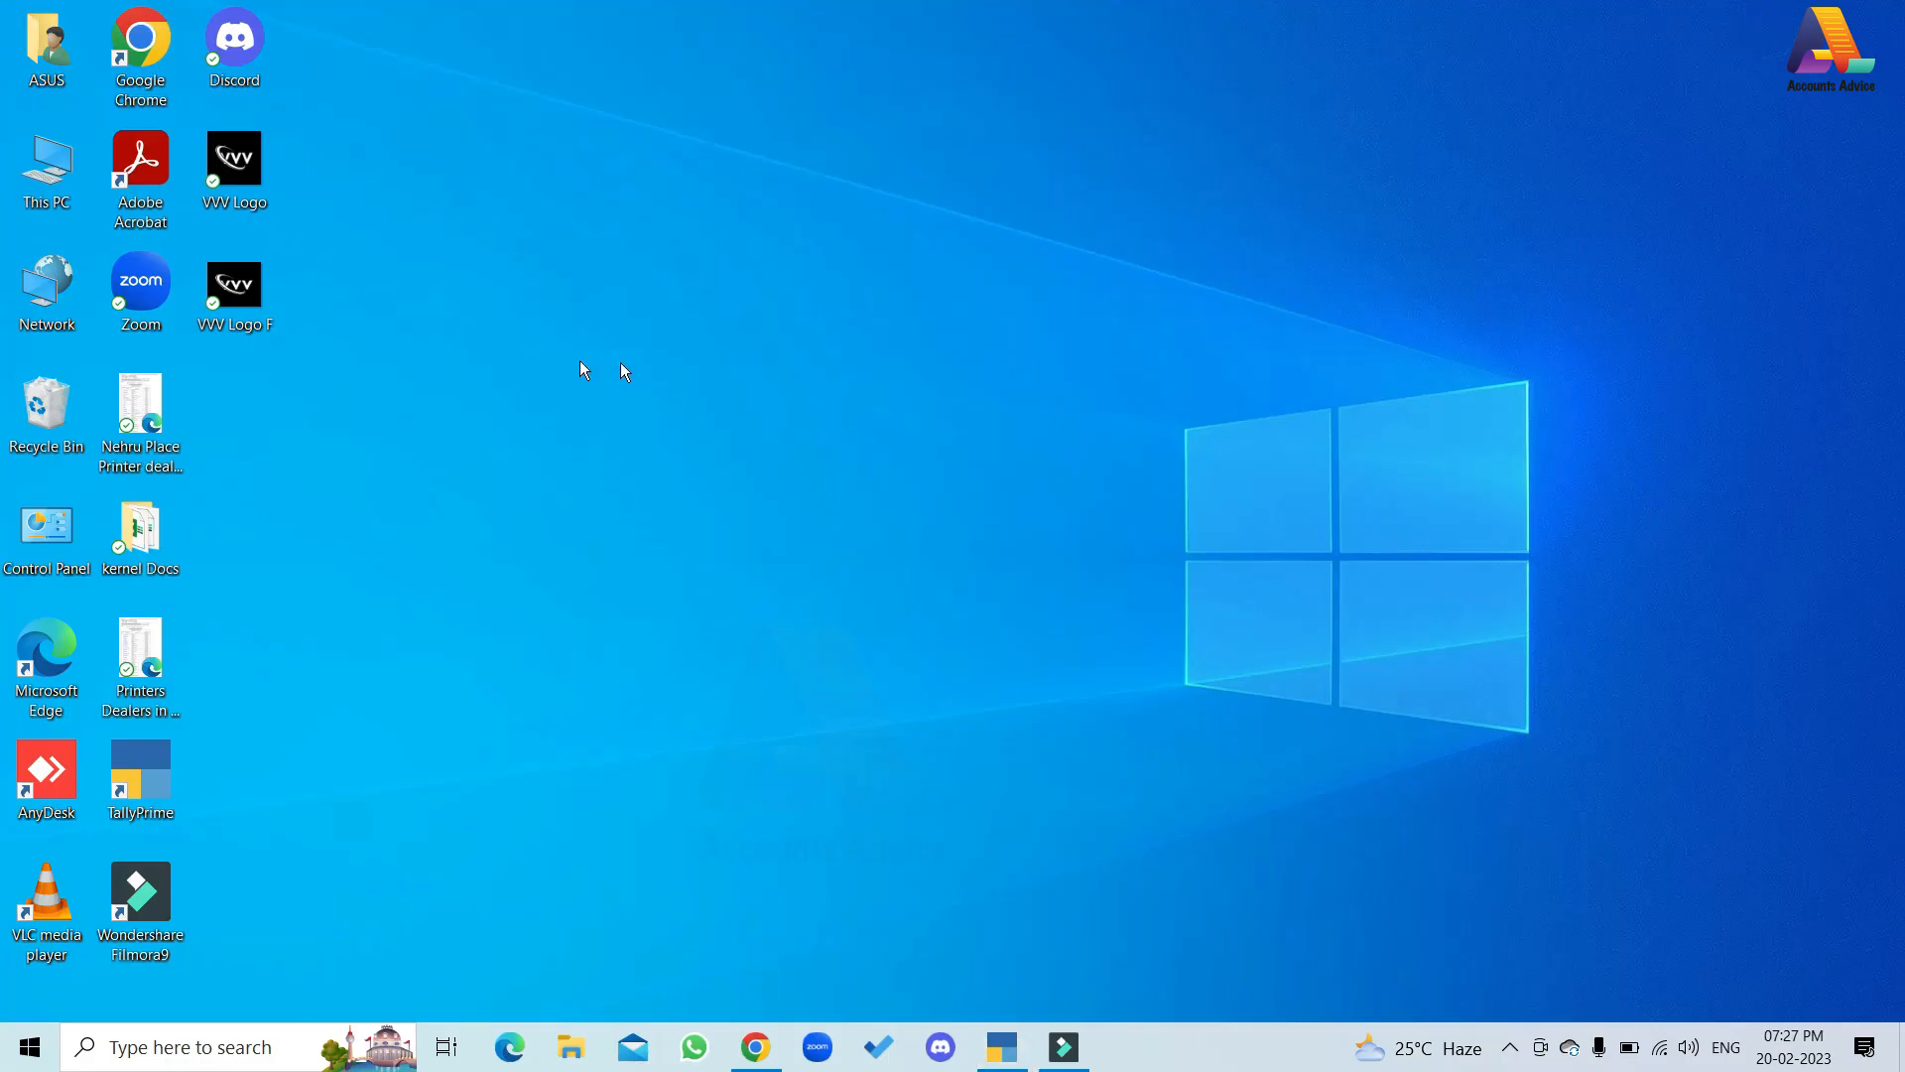
right_click(239, 306)
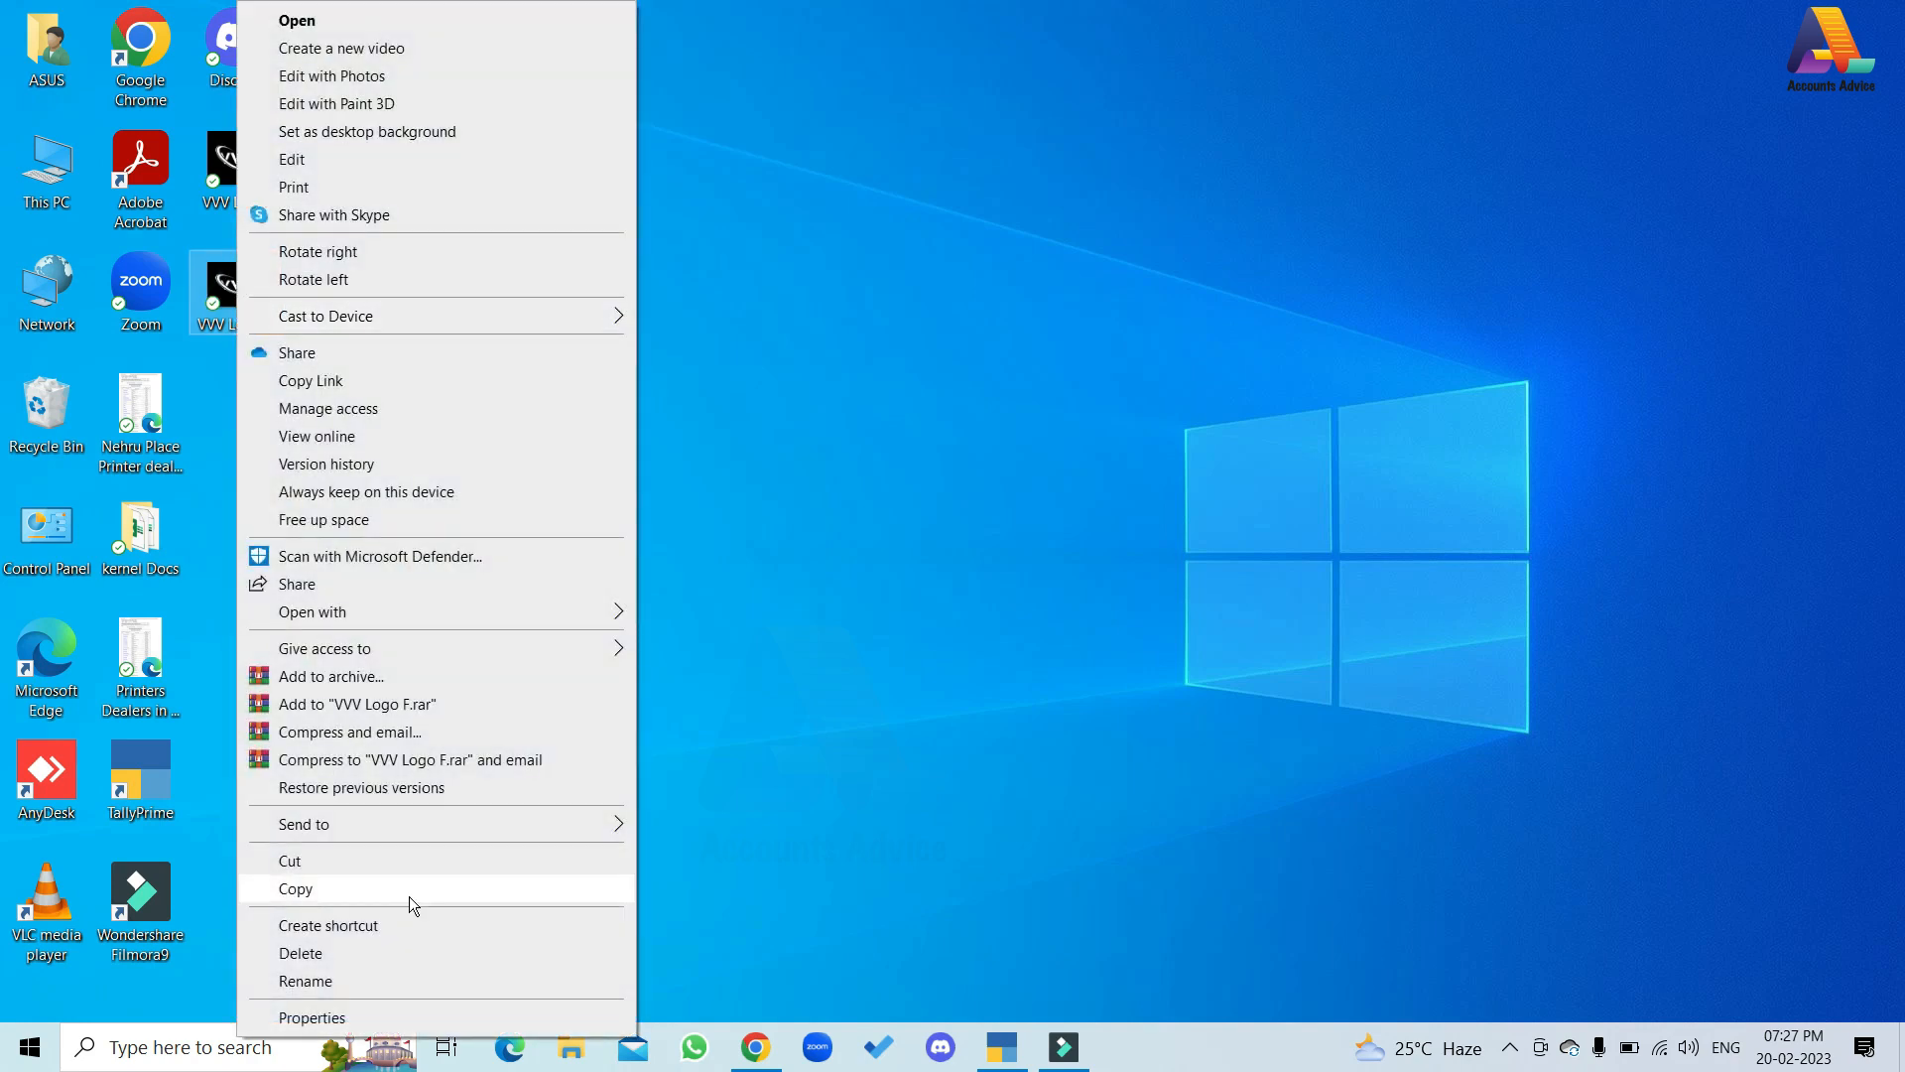
left_click(319, 1016)
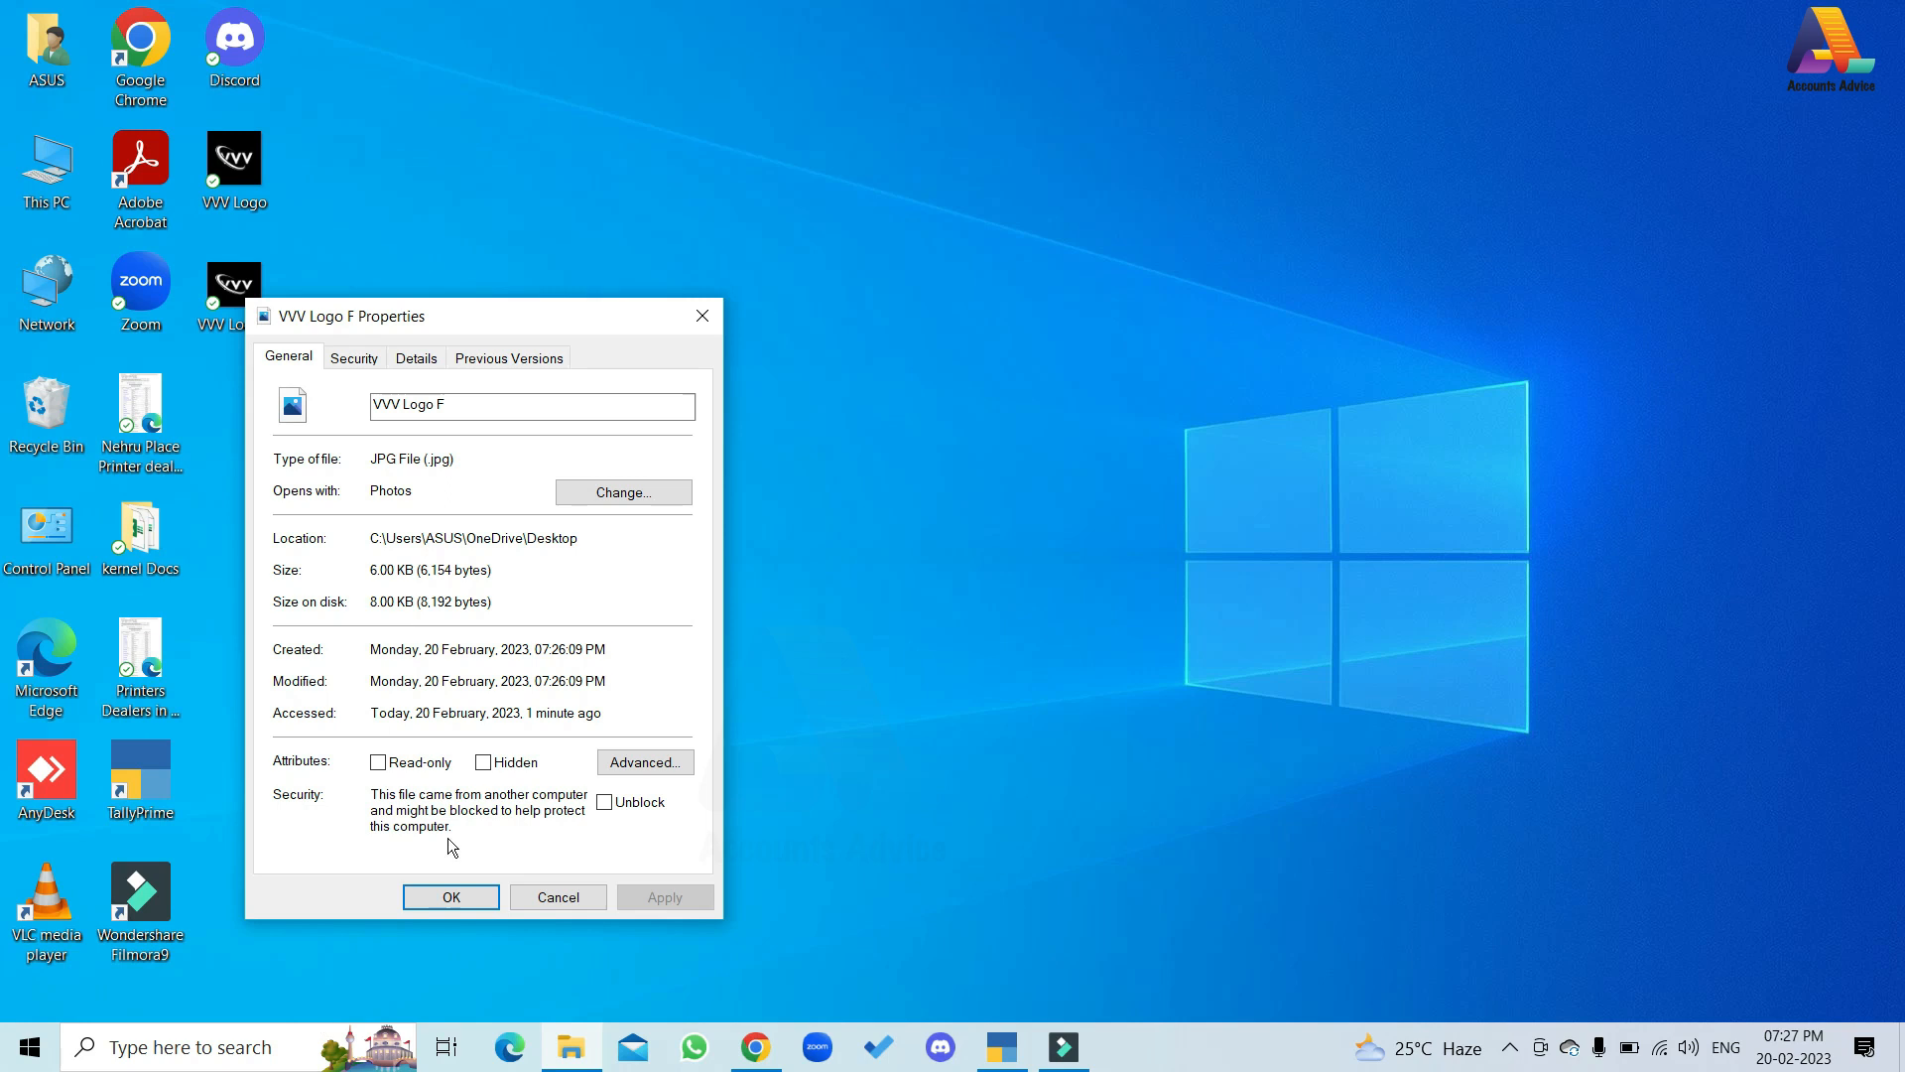
left_click(363, 368)
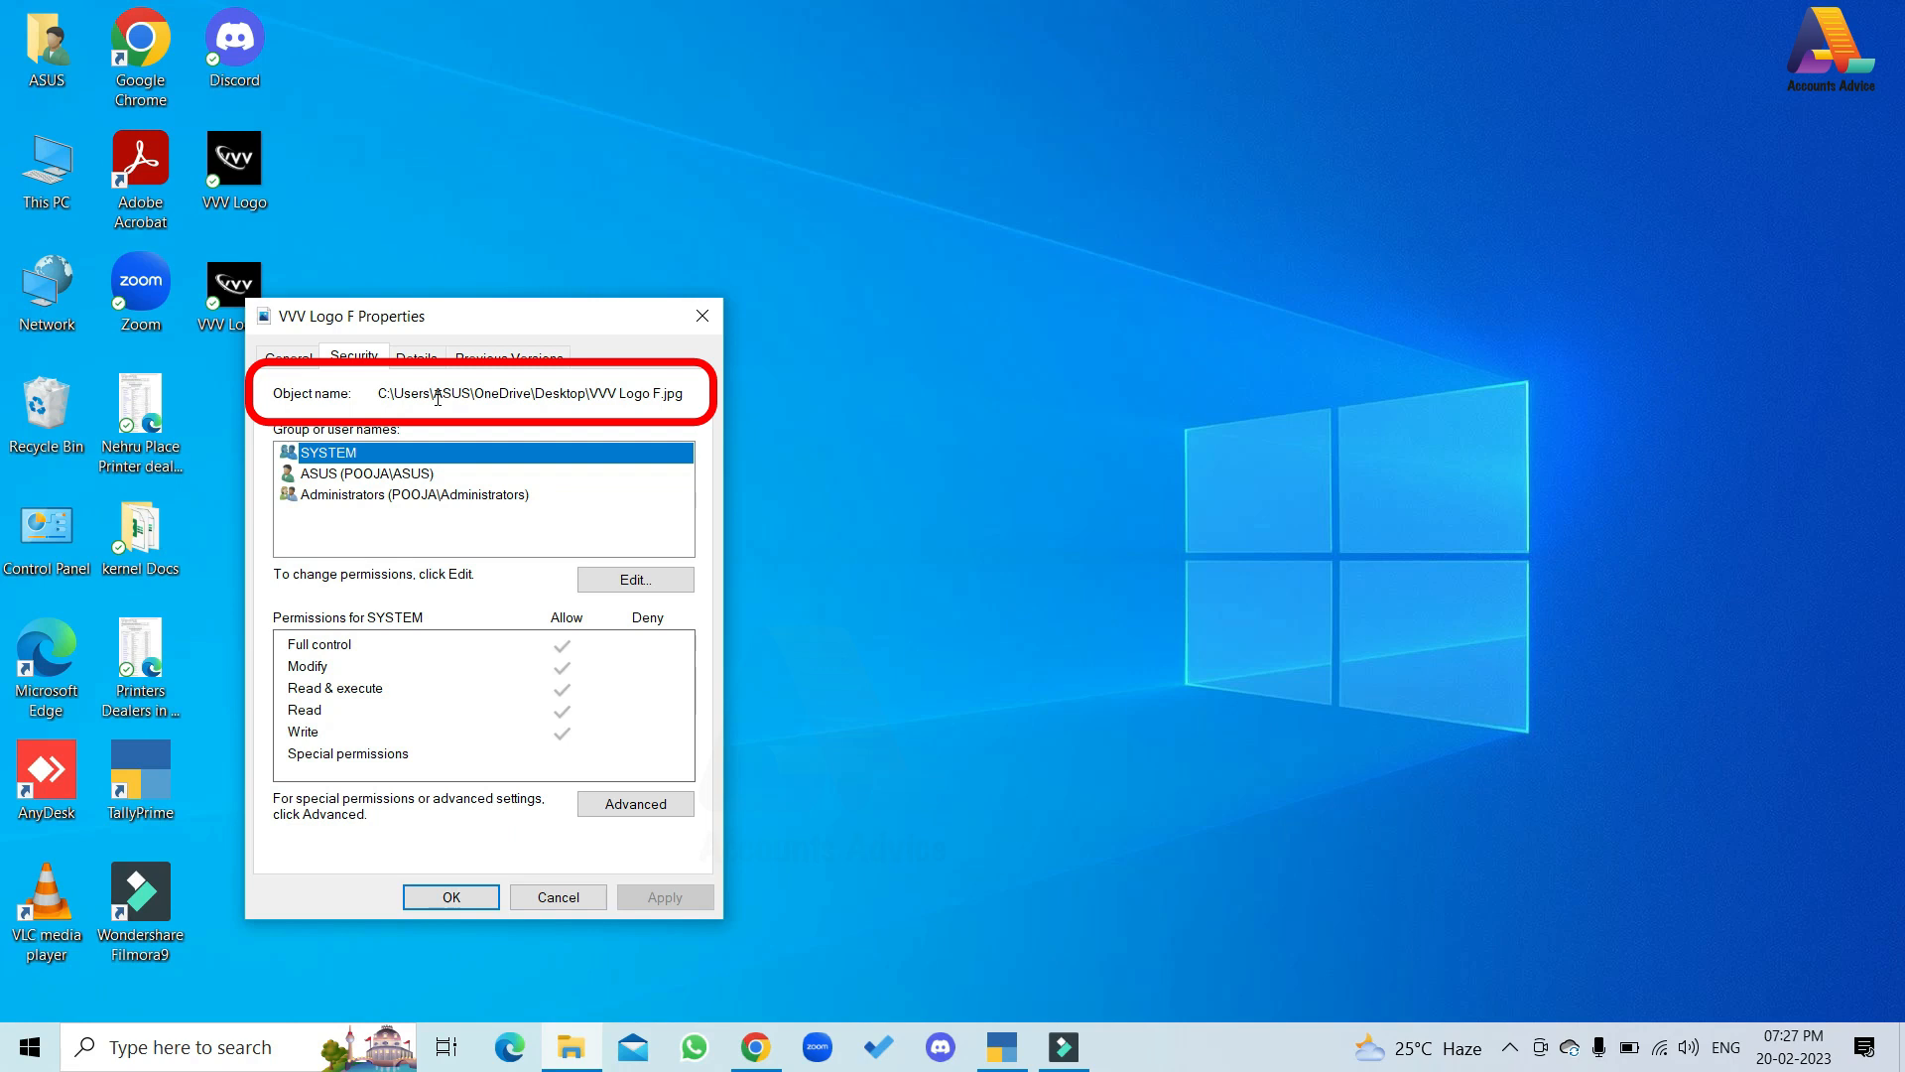
left_click_drag(378, 393, 685, 387)
key("ctrl+c")
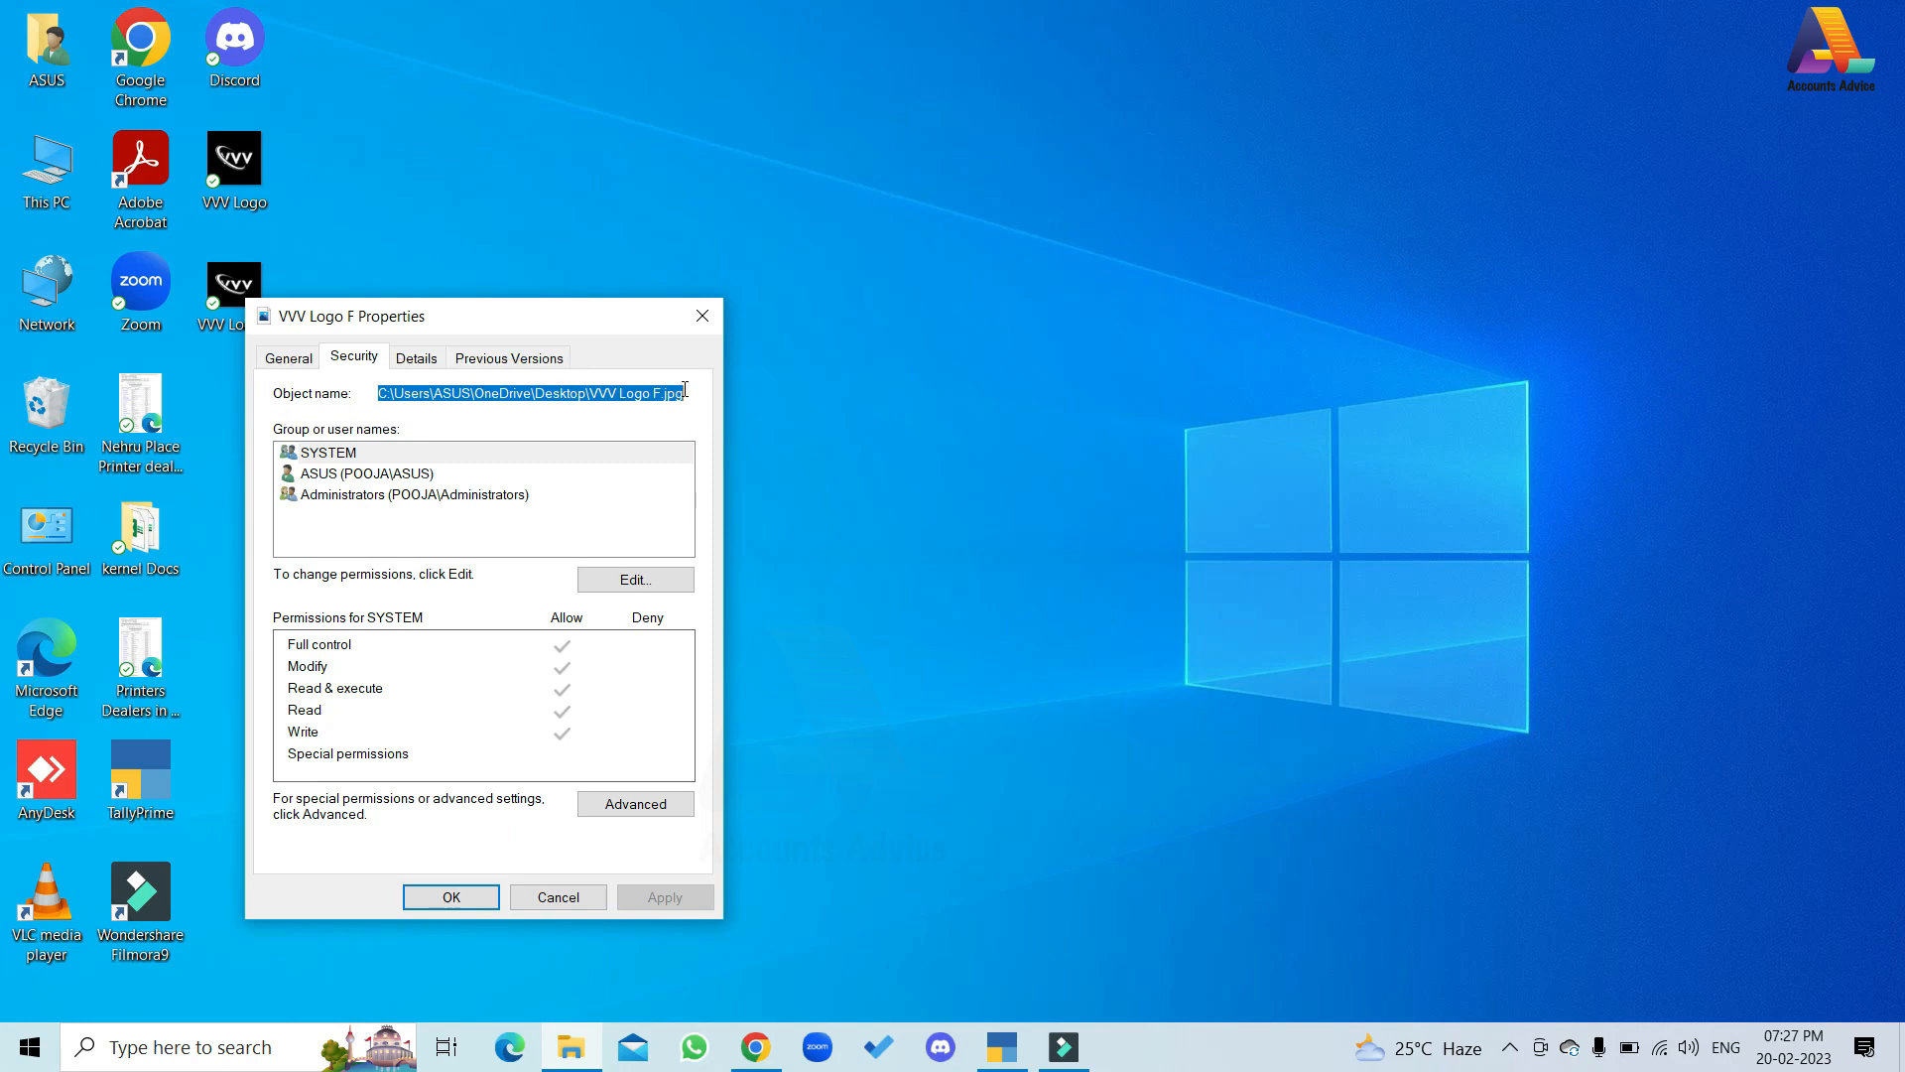
In TallyPrime, specify C:\Users\ASUS\OneDrive\Desktop\VVV Logo F.jpg as the company logo's file path and leave the print configuration
left_click(1001, 1046)
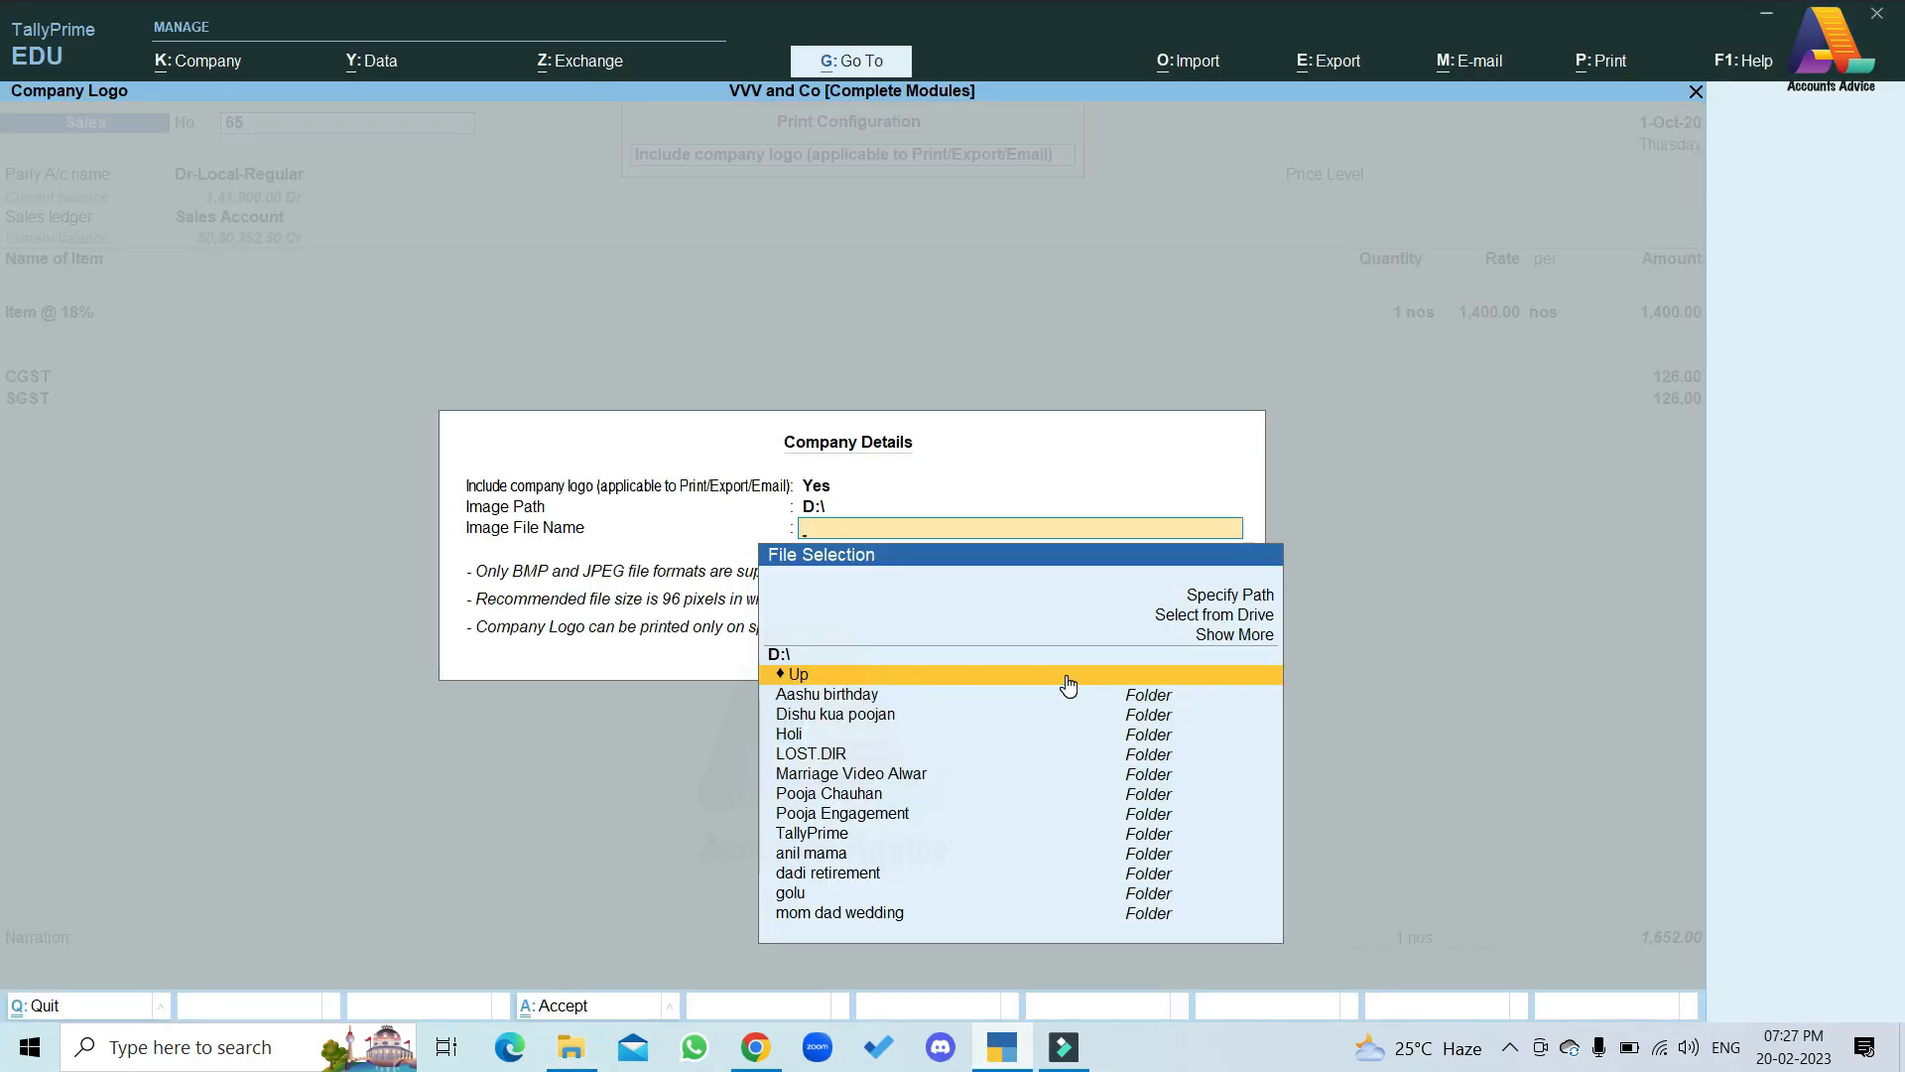
left_click(1231, 596)
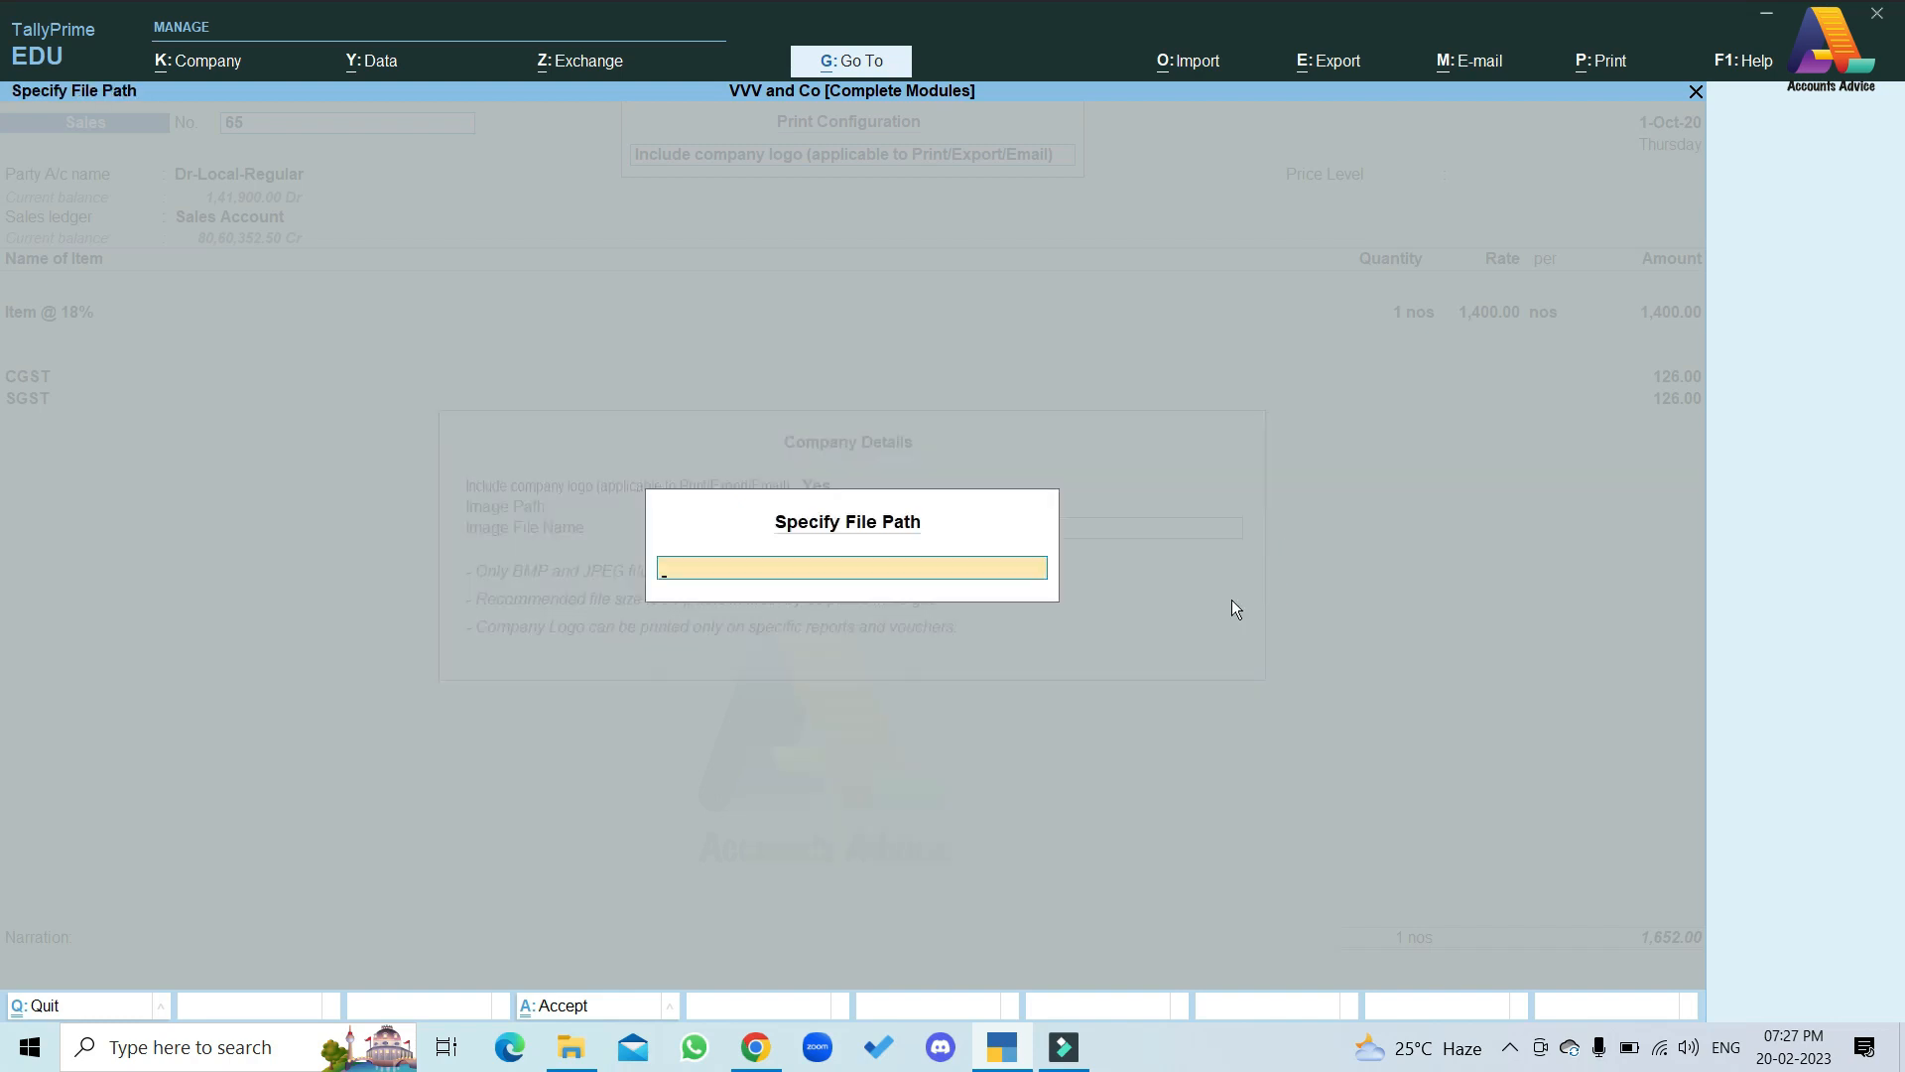
key("ctrl+v")
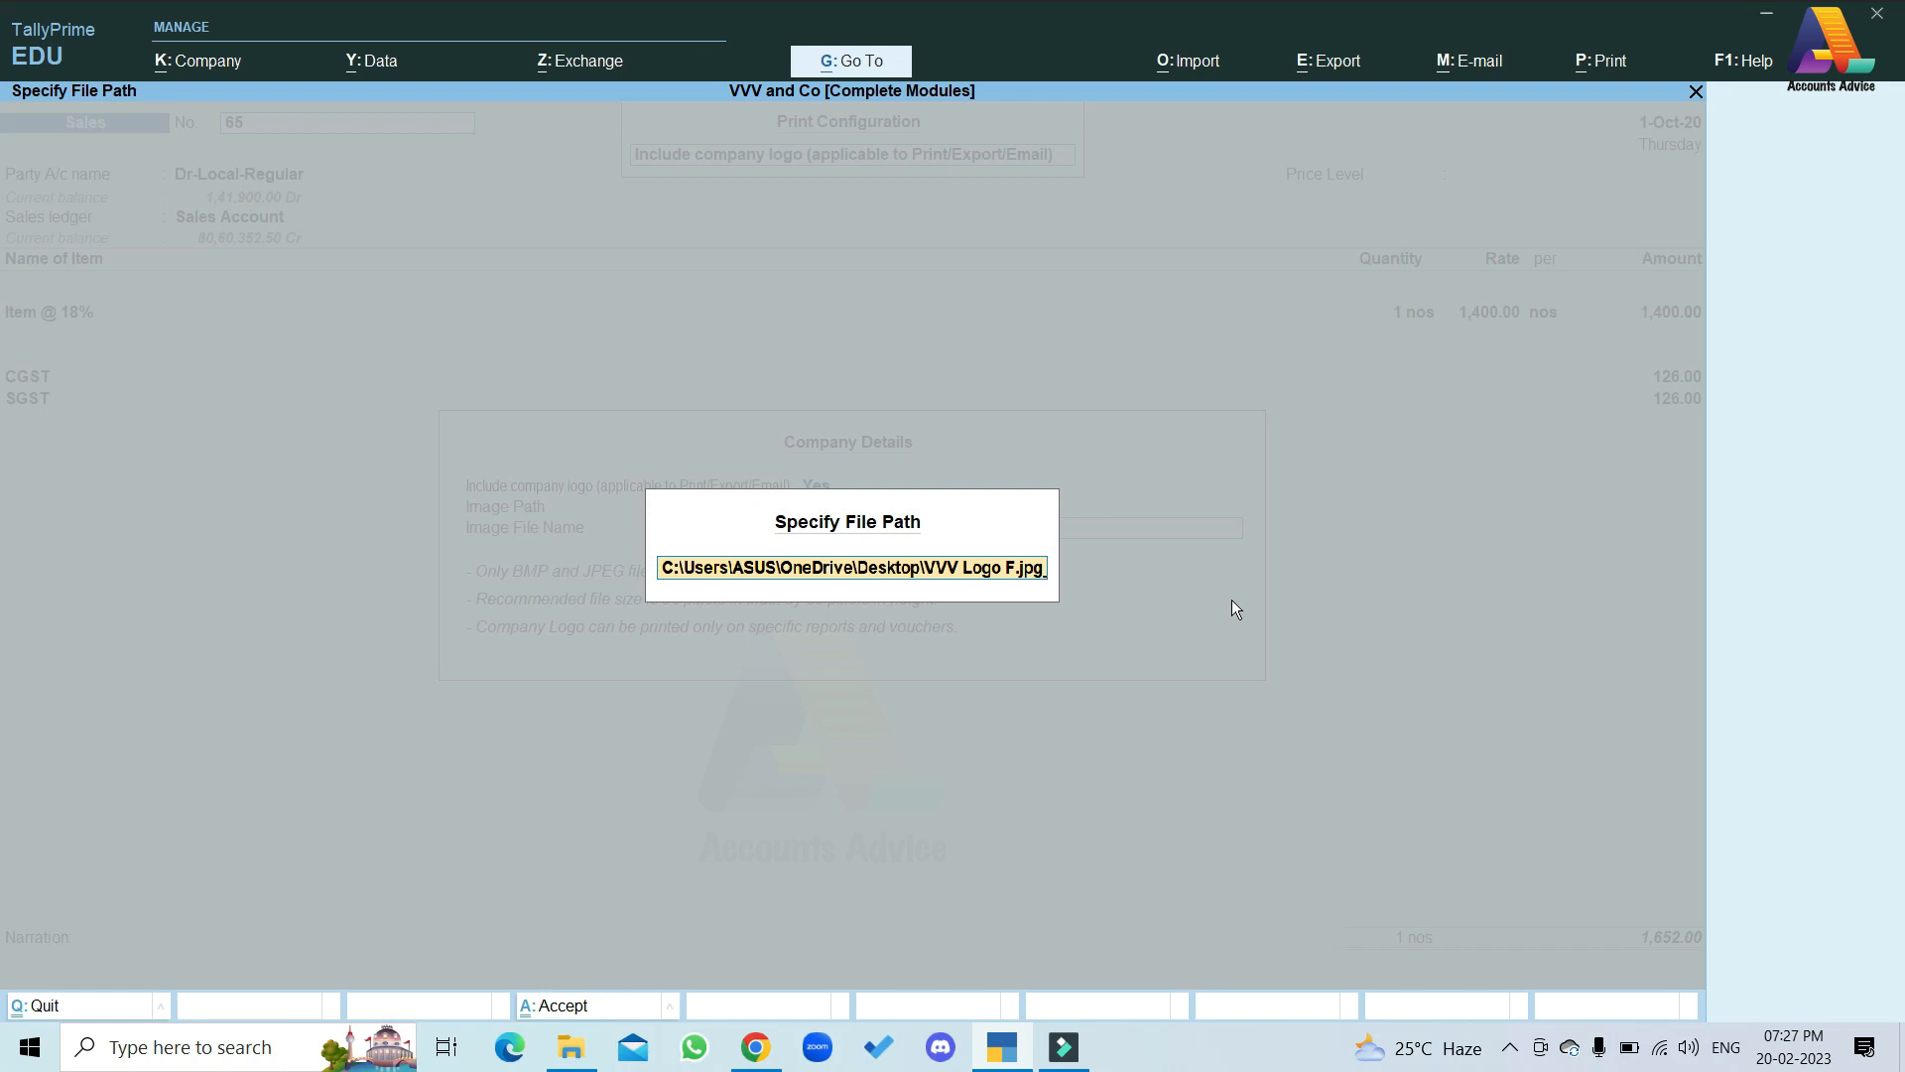
key("Return")
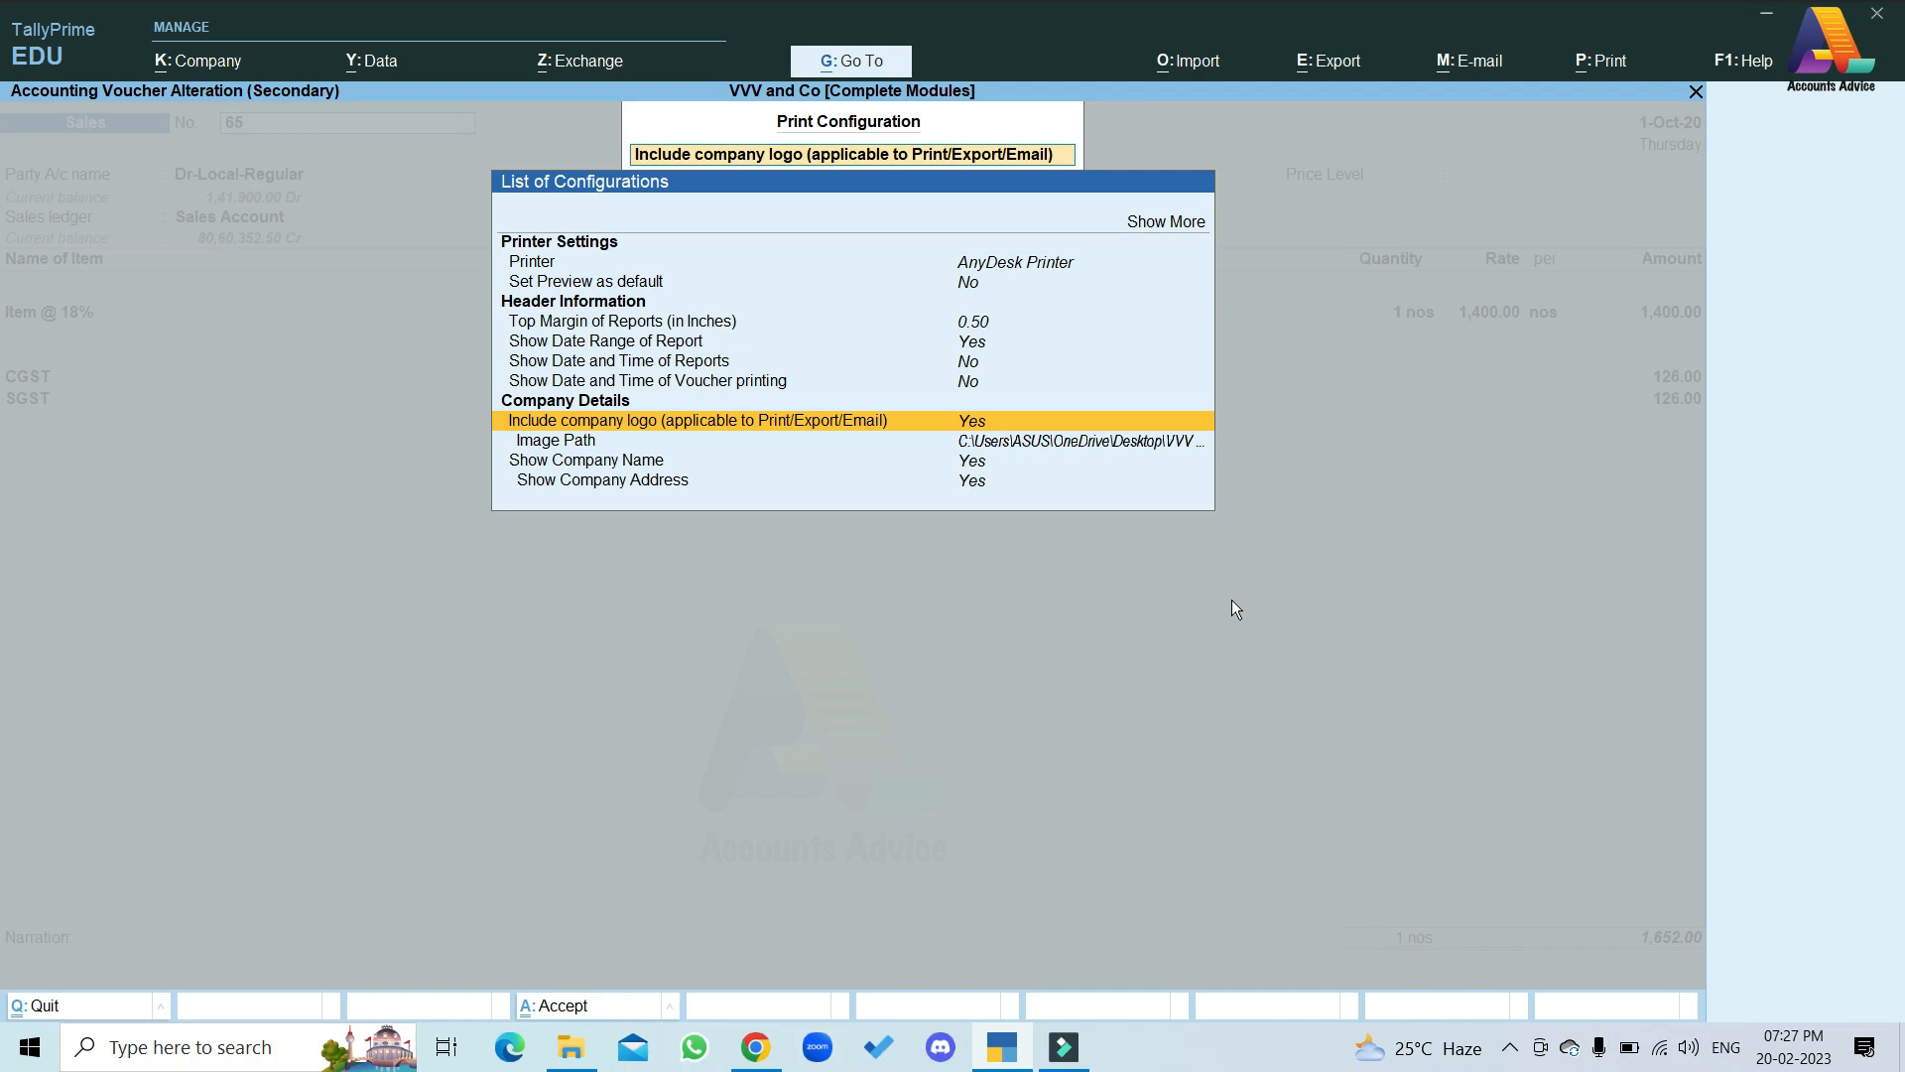
key("Down")
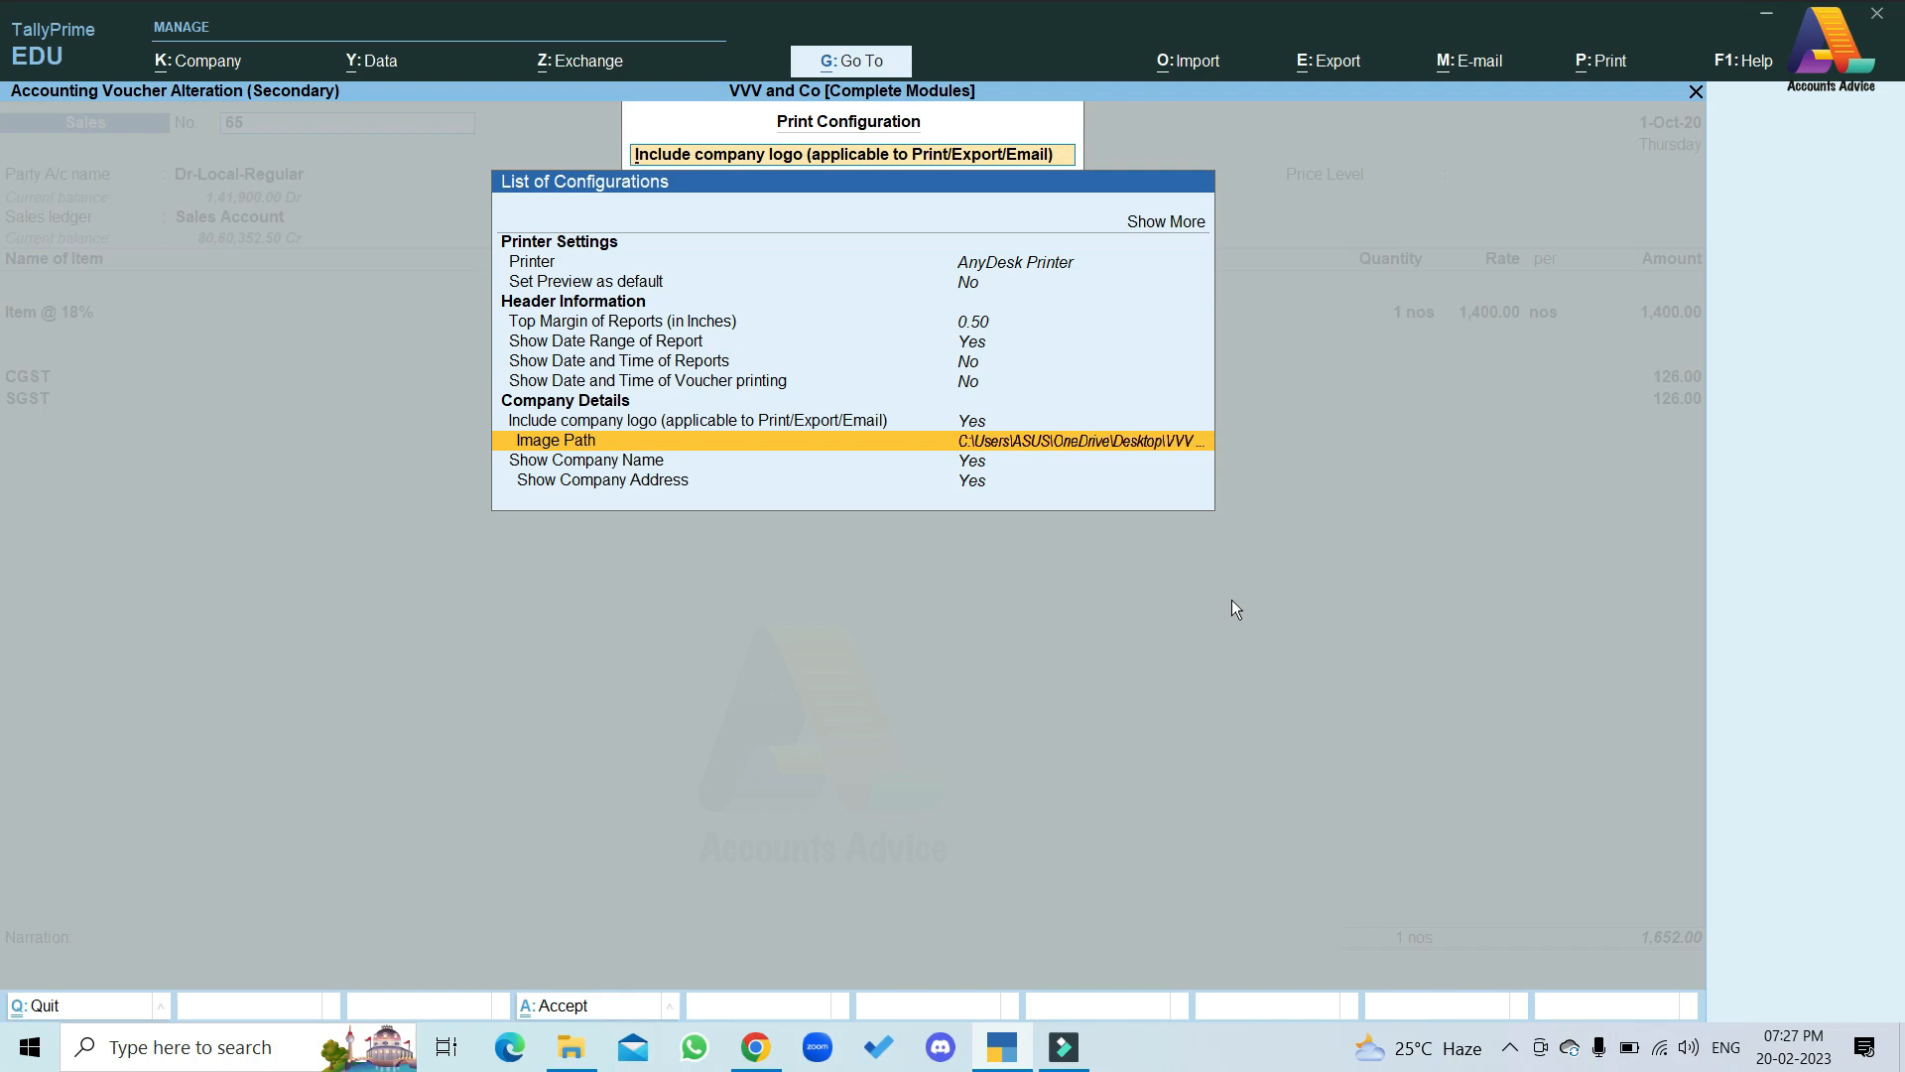
key("Escape")
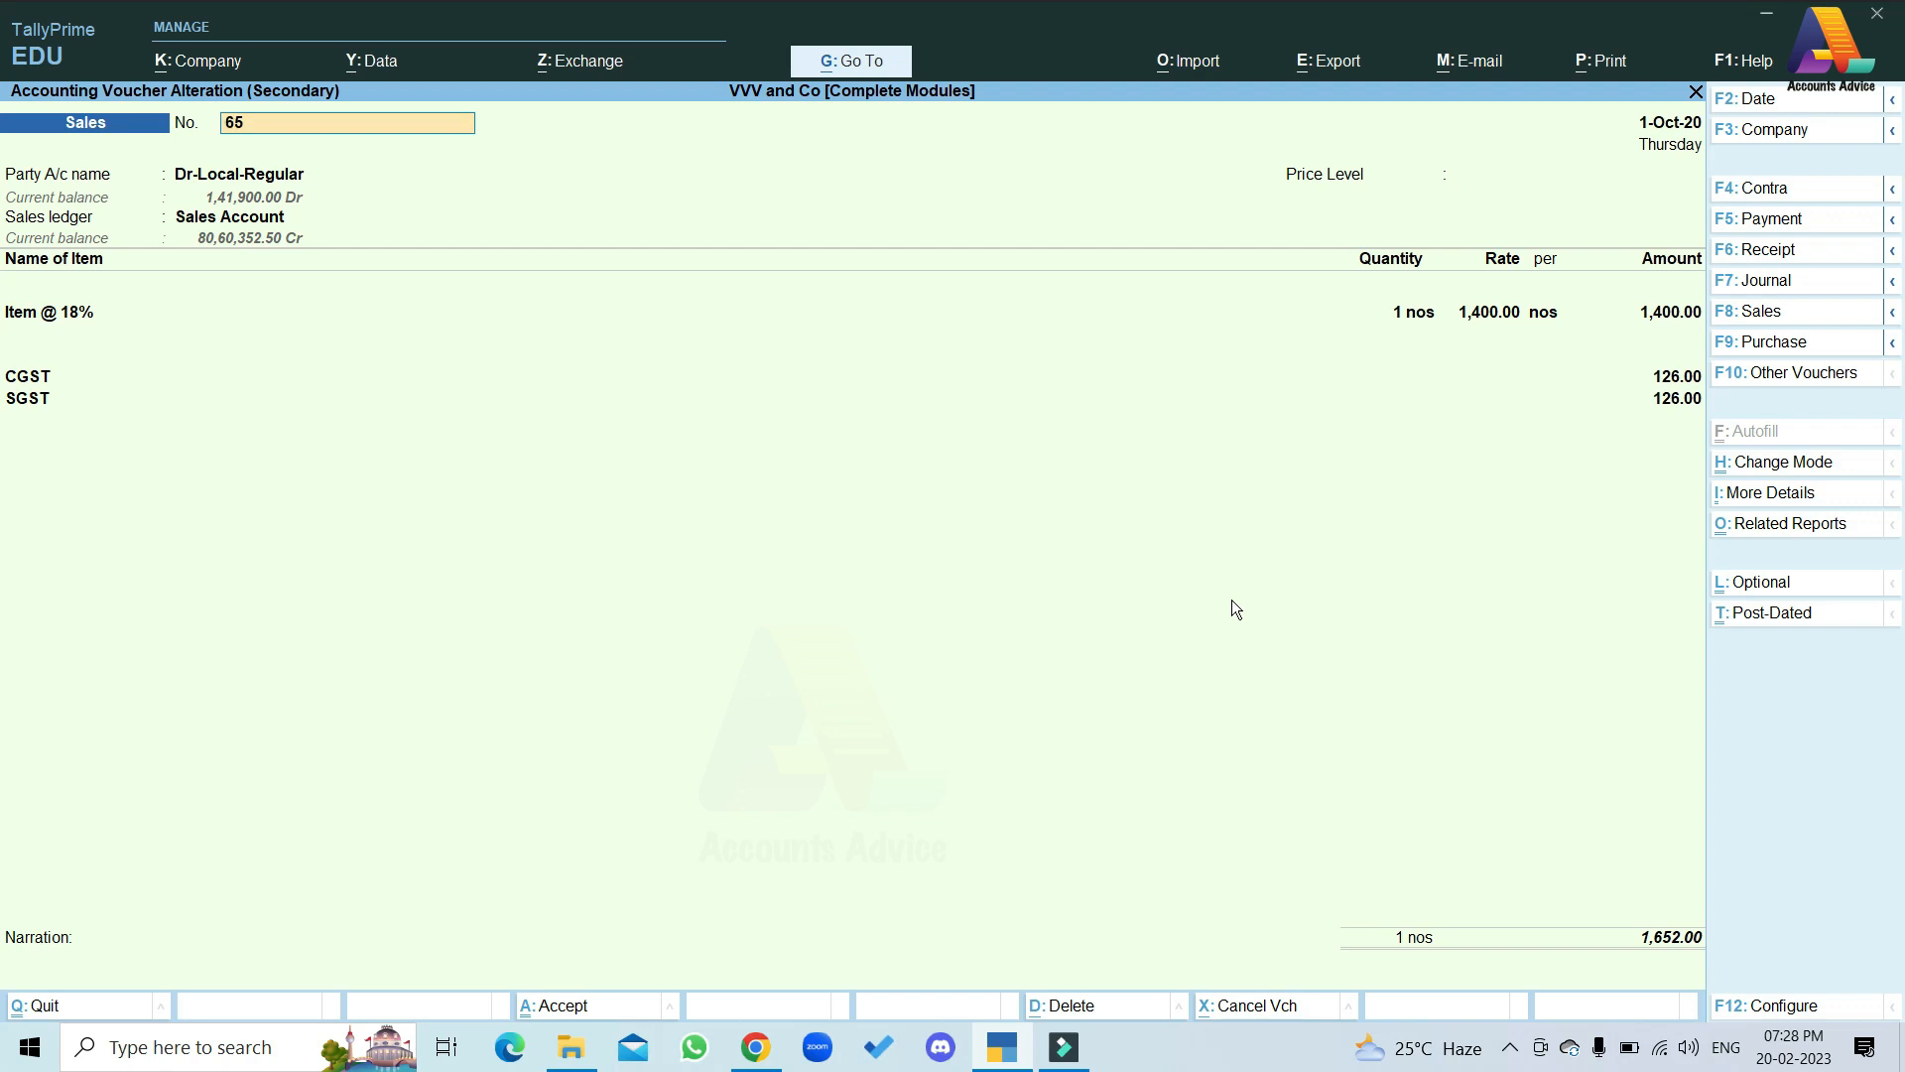
Preview the sales voucher's tax invoice, enlarge it to examine the logo in the header, and return to the voucher
key("ctrl")
key("ctrl+p")
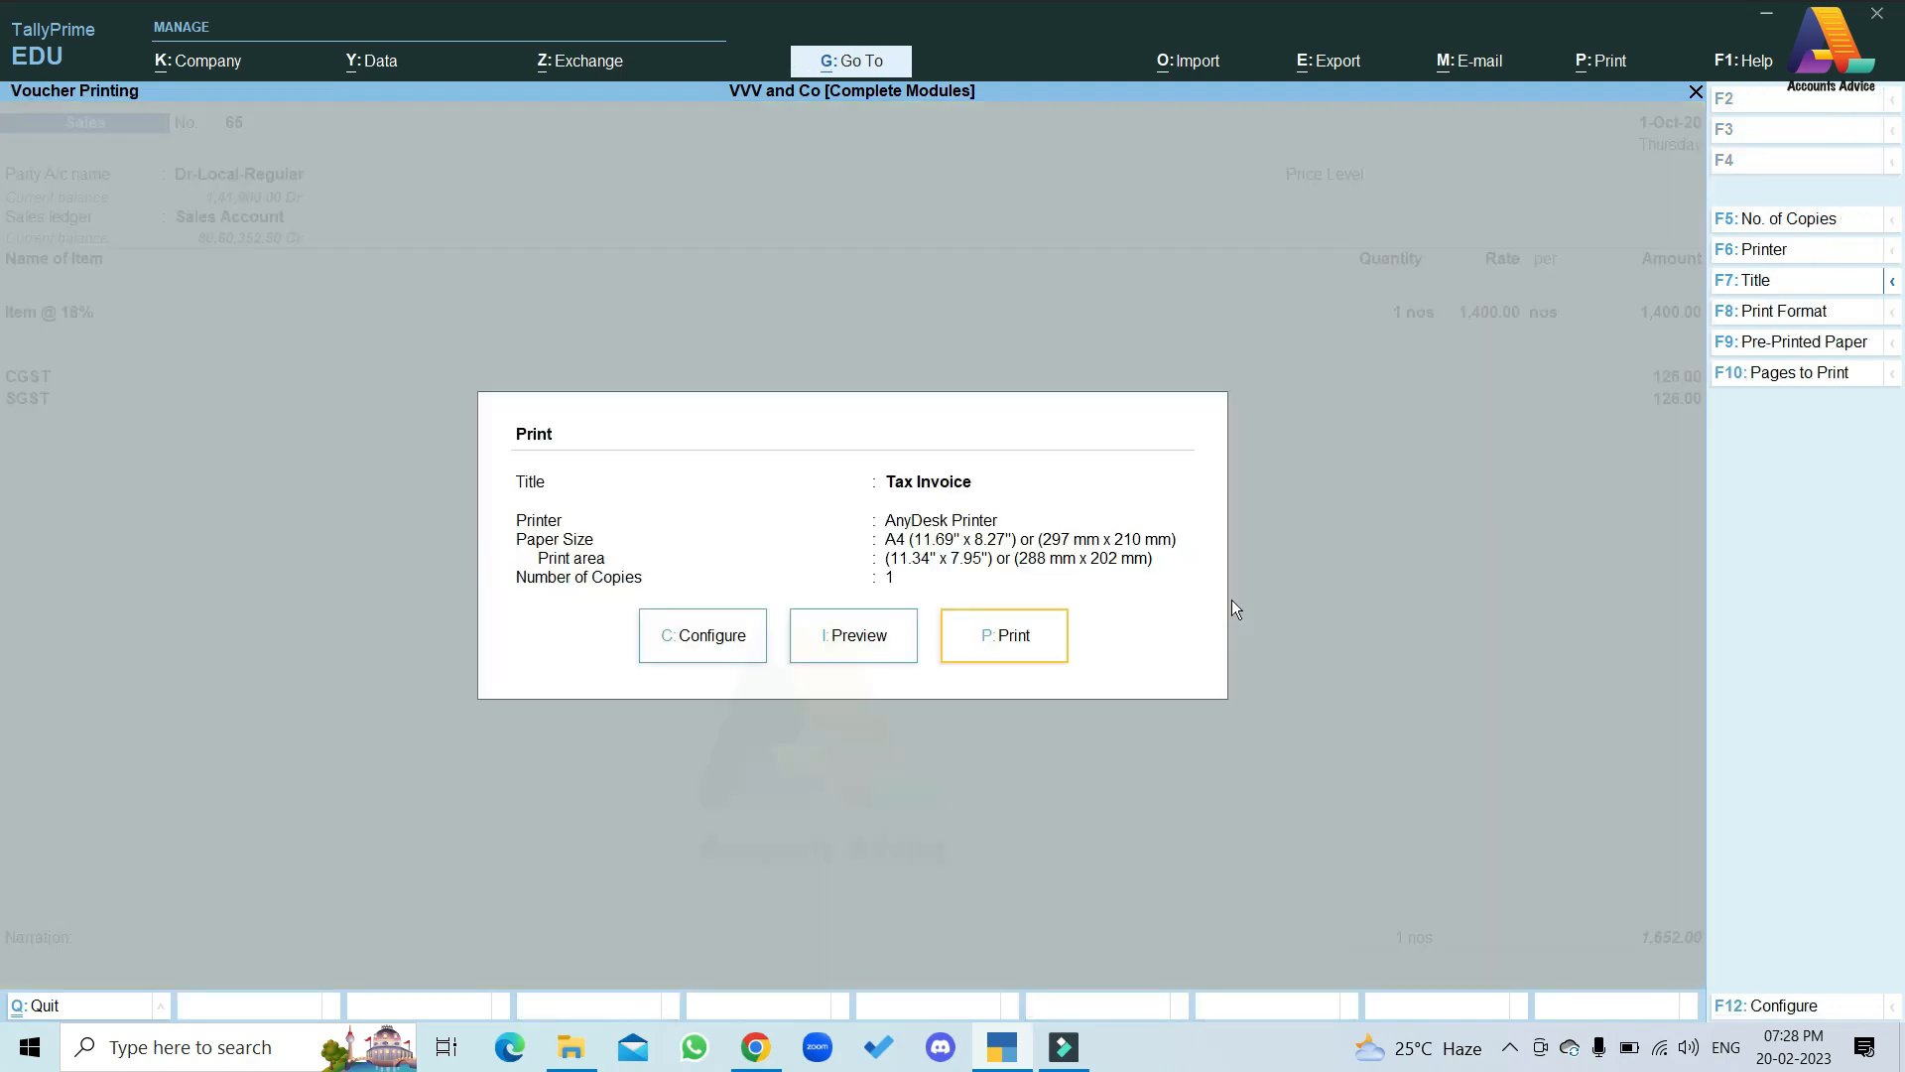
left_click(871, 633)
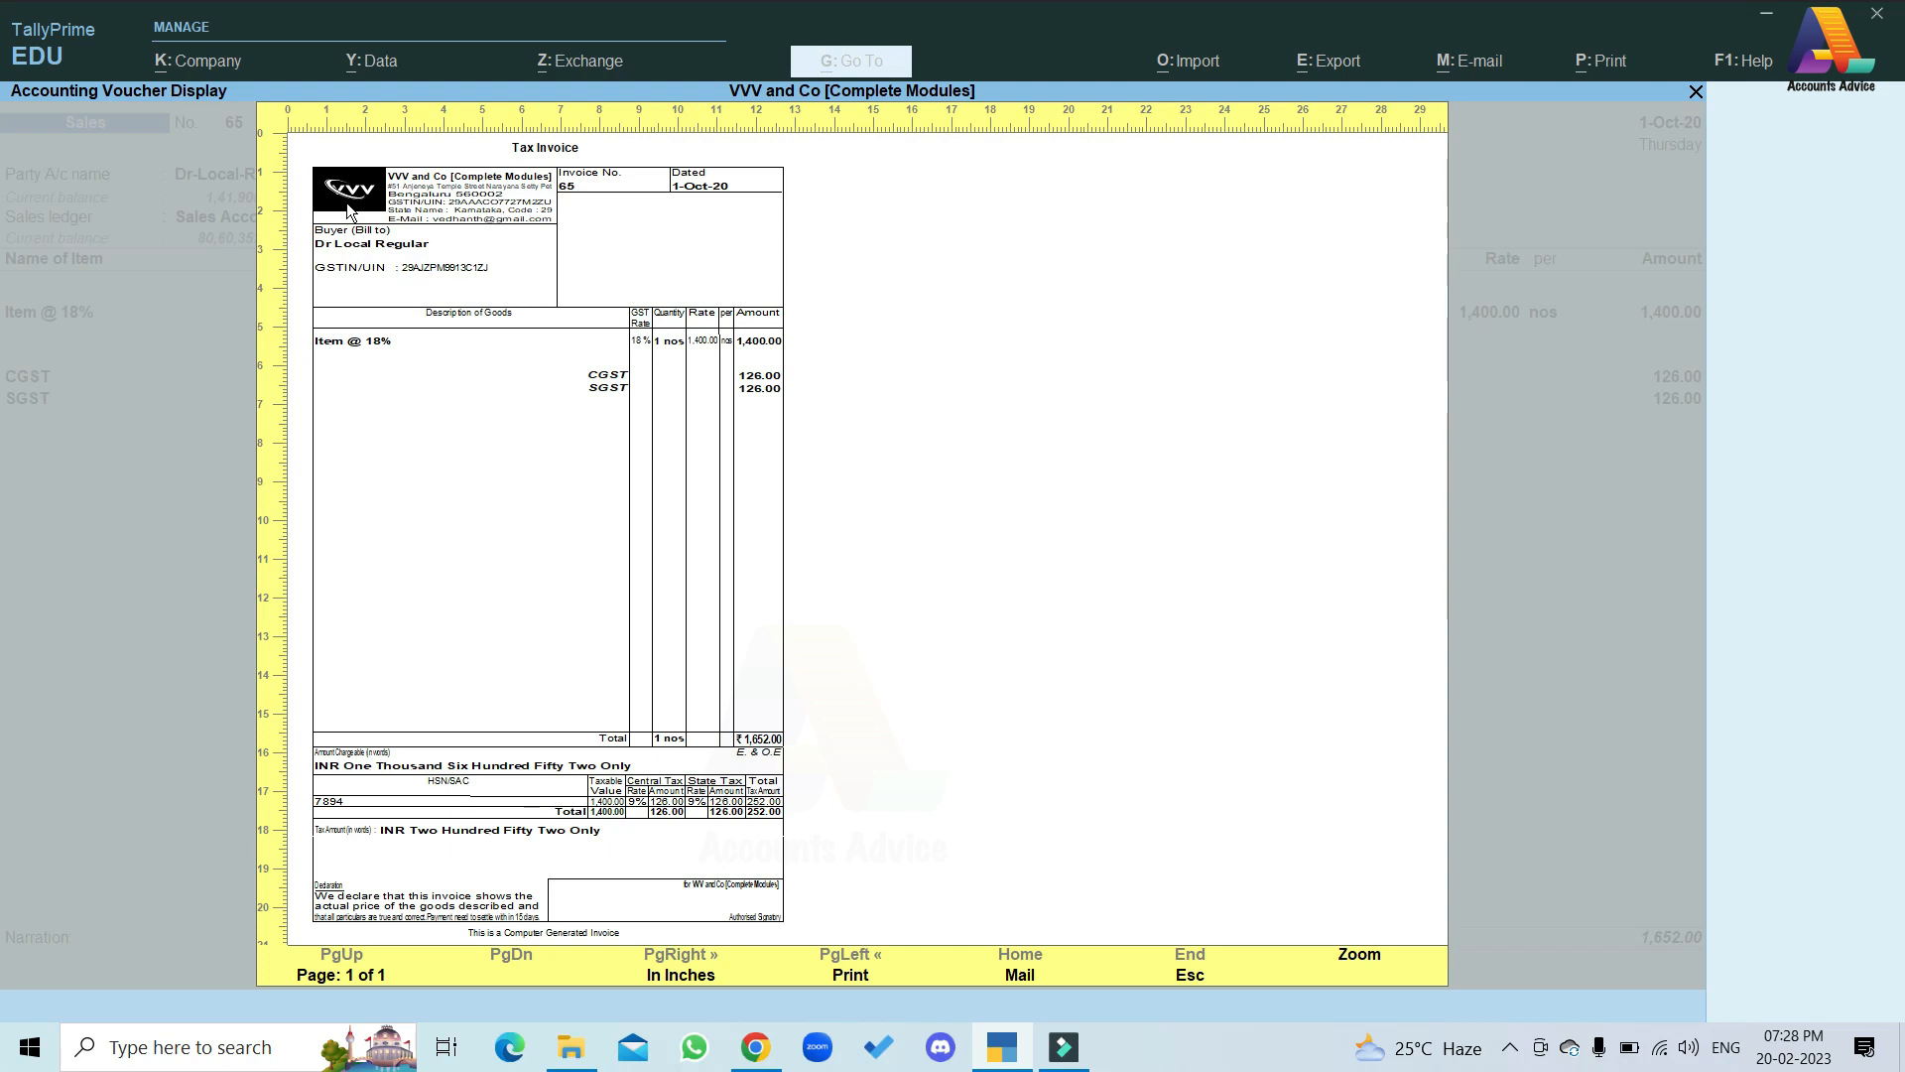
left_click(1357, 957)
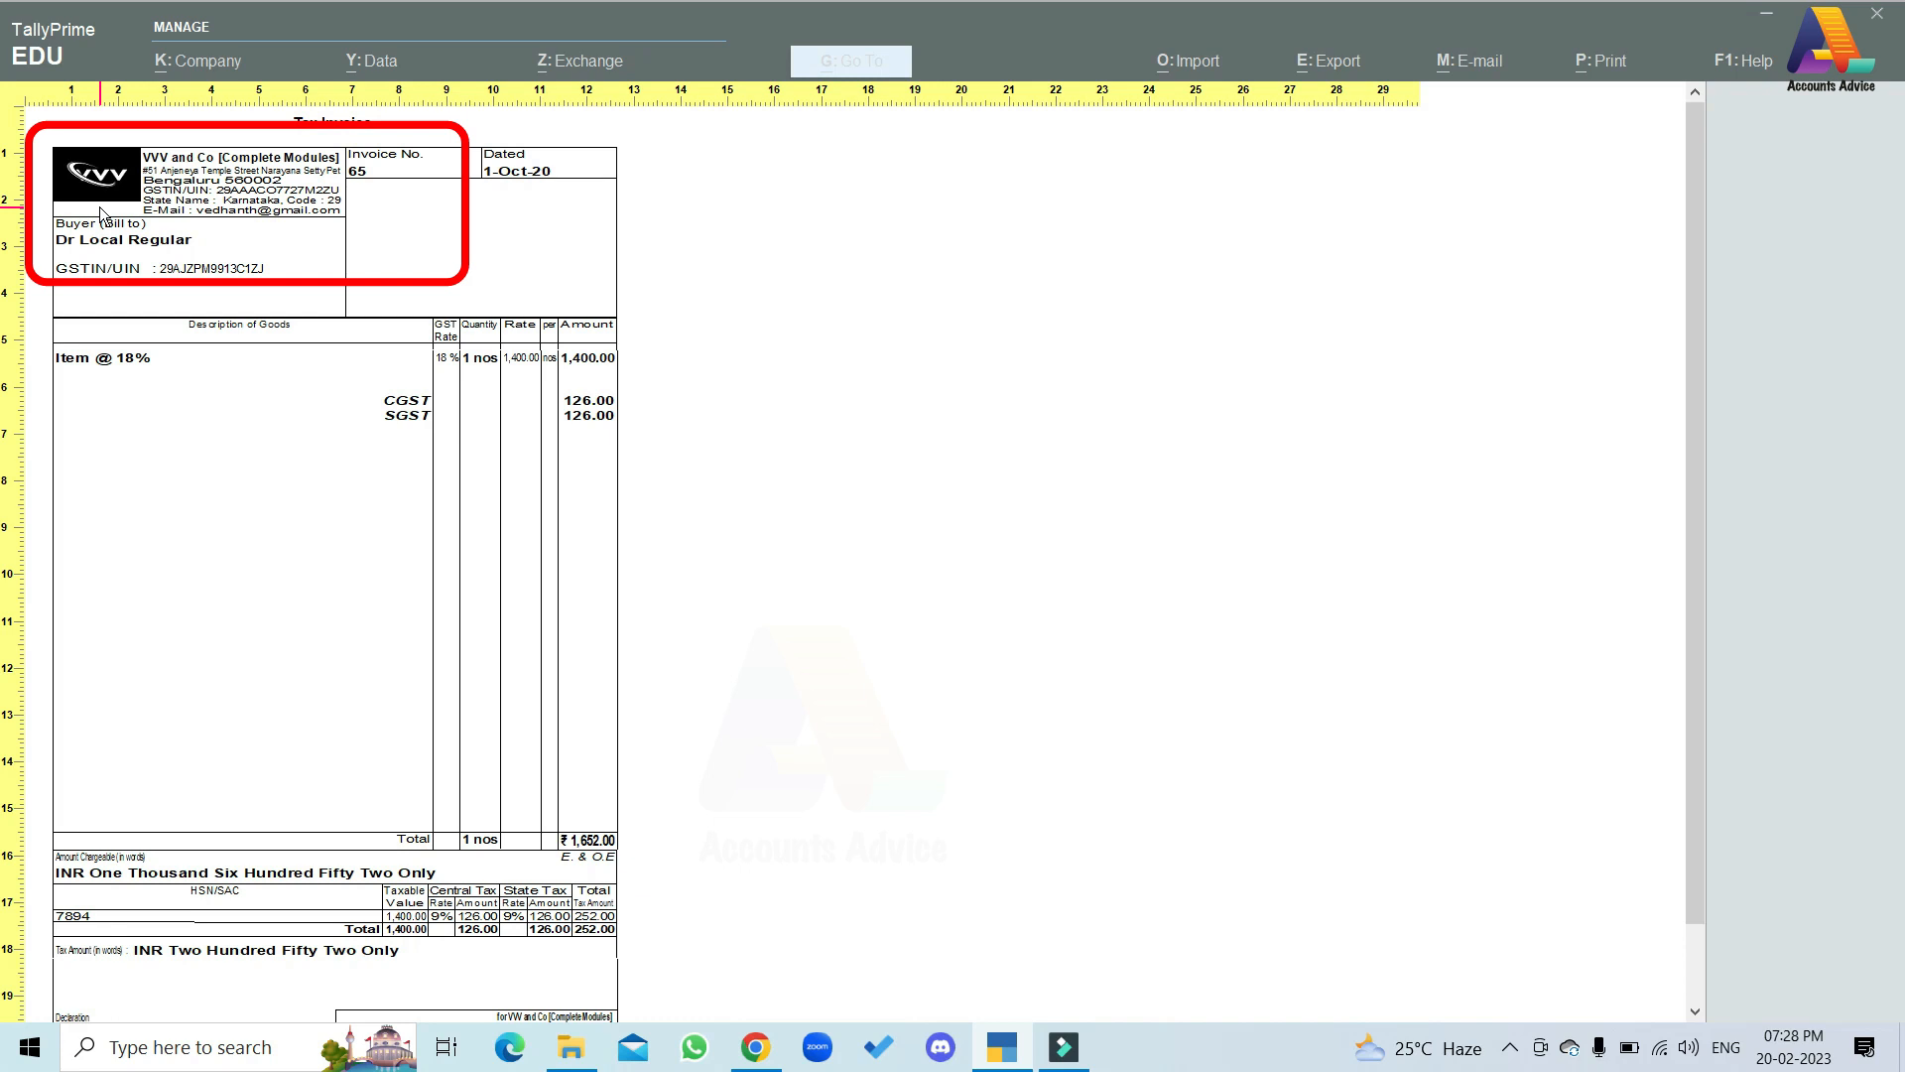
key("Escape")
key("Escape")
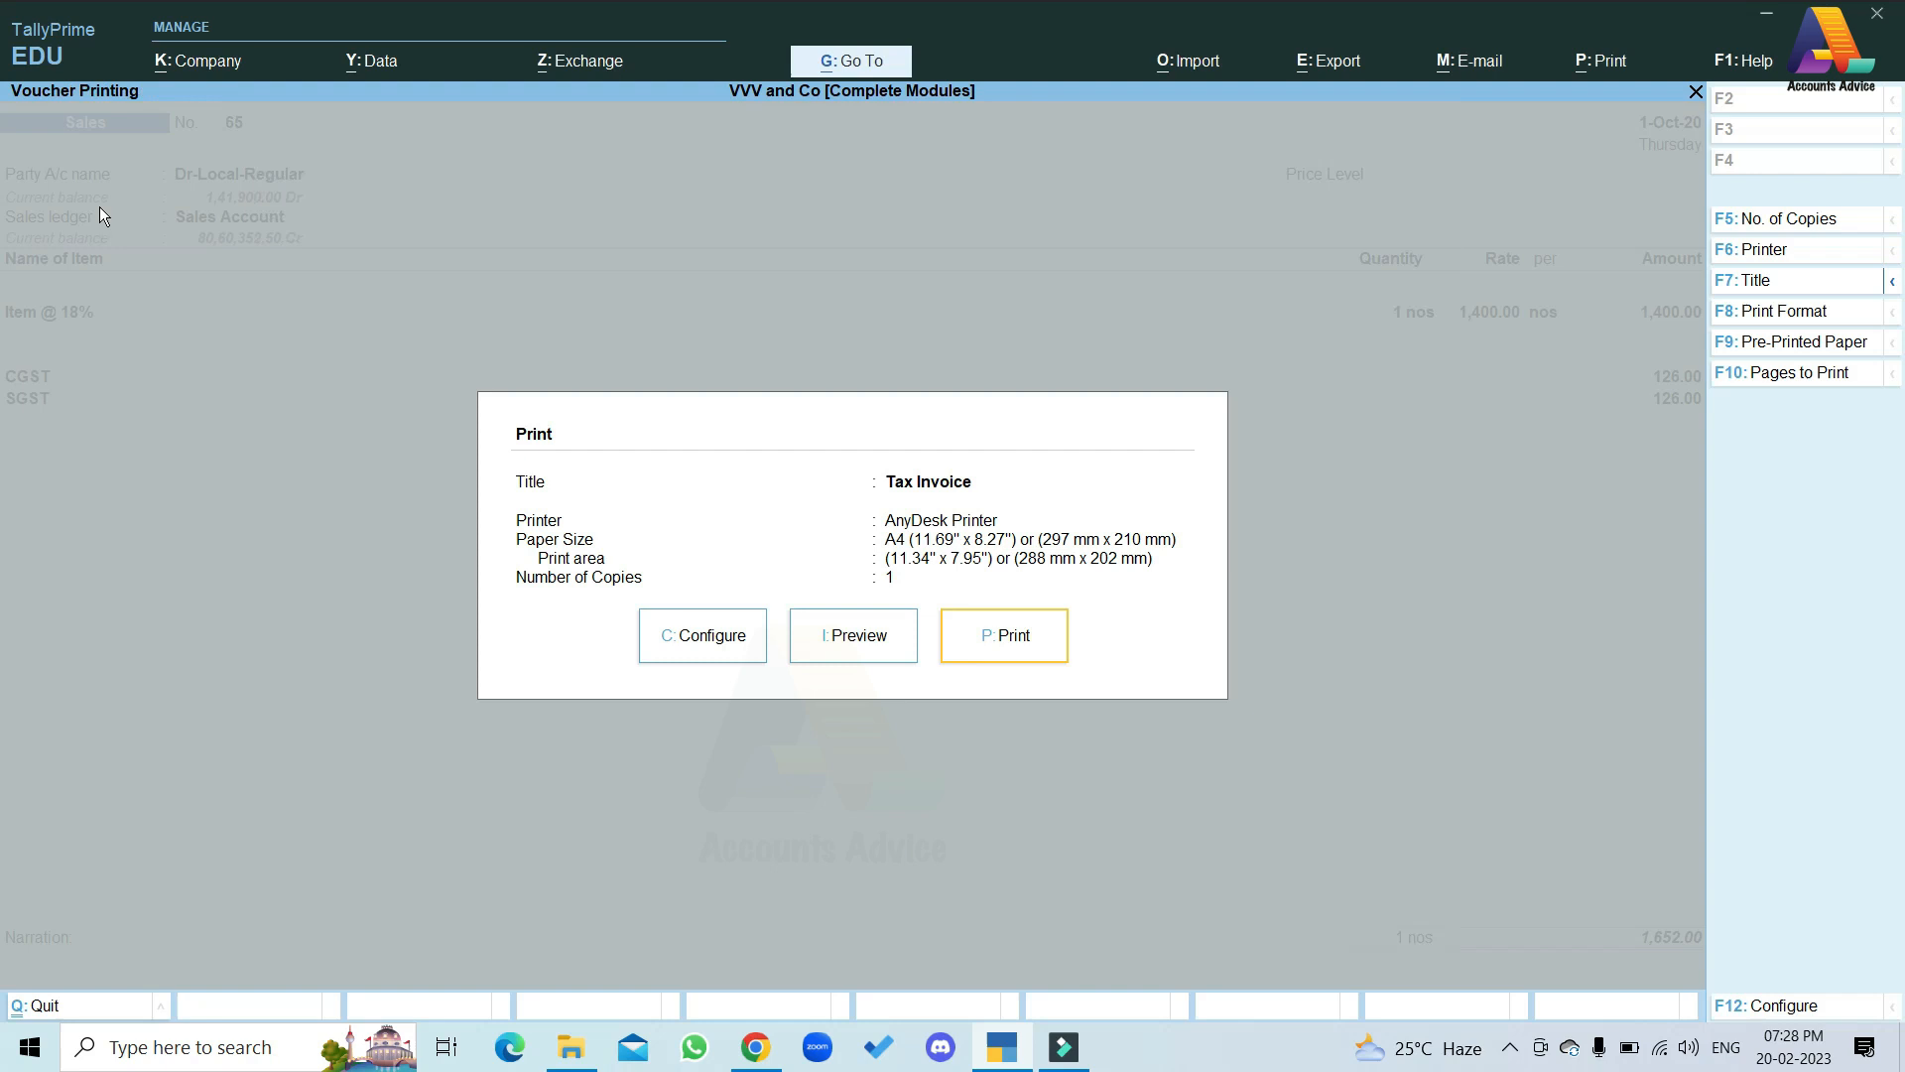
key("Escape")
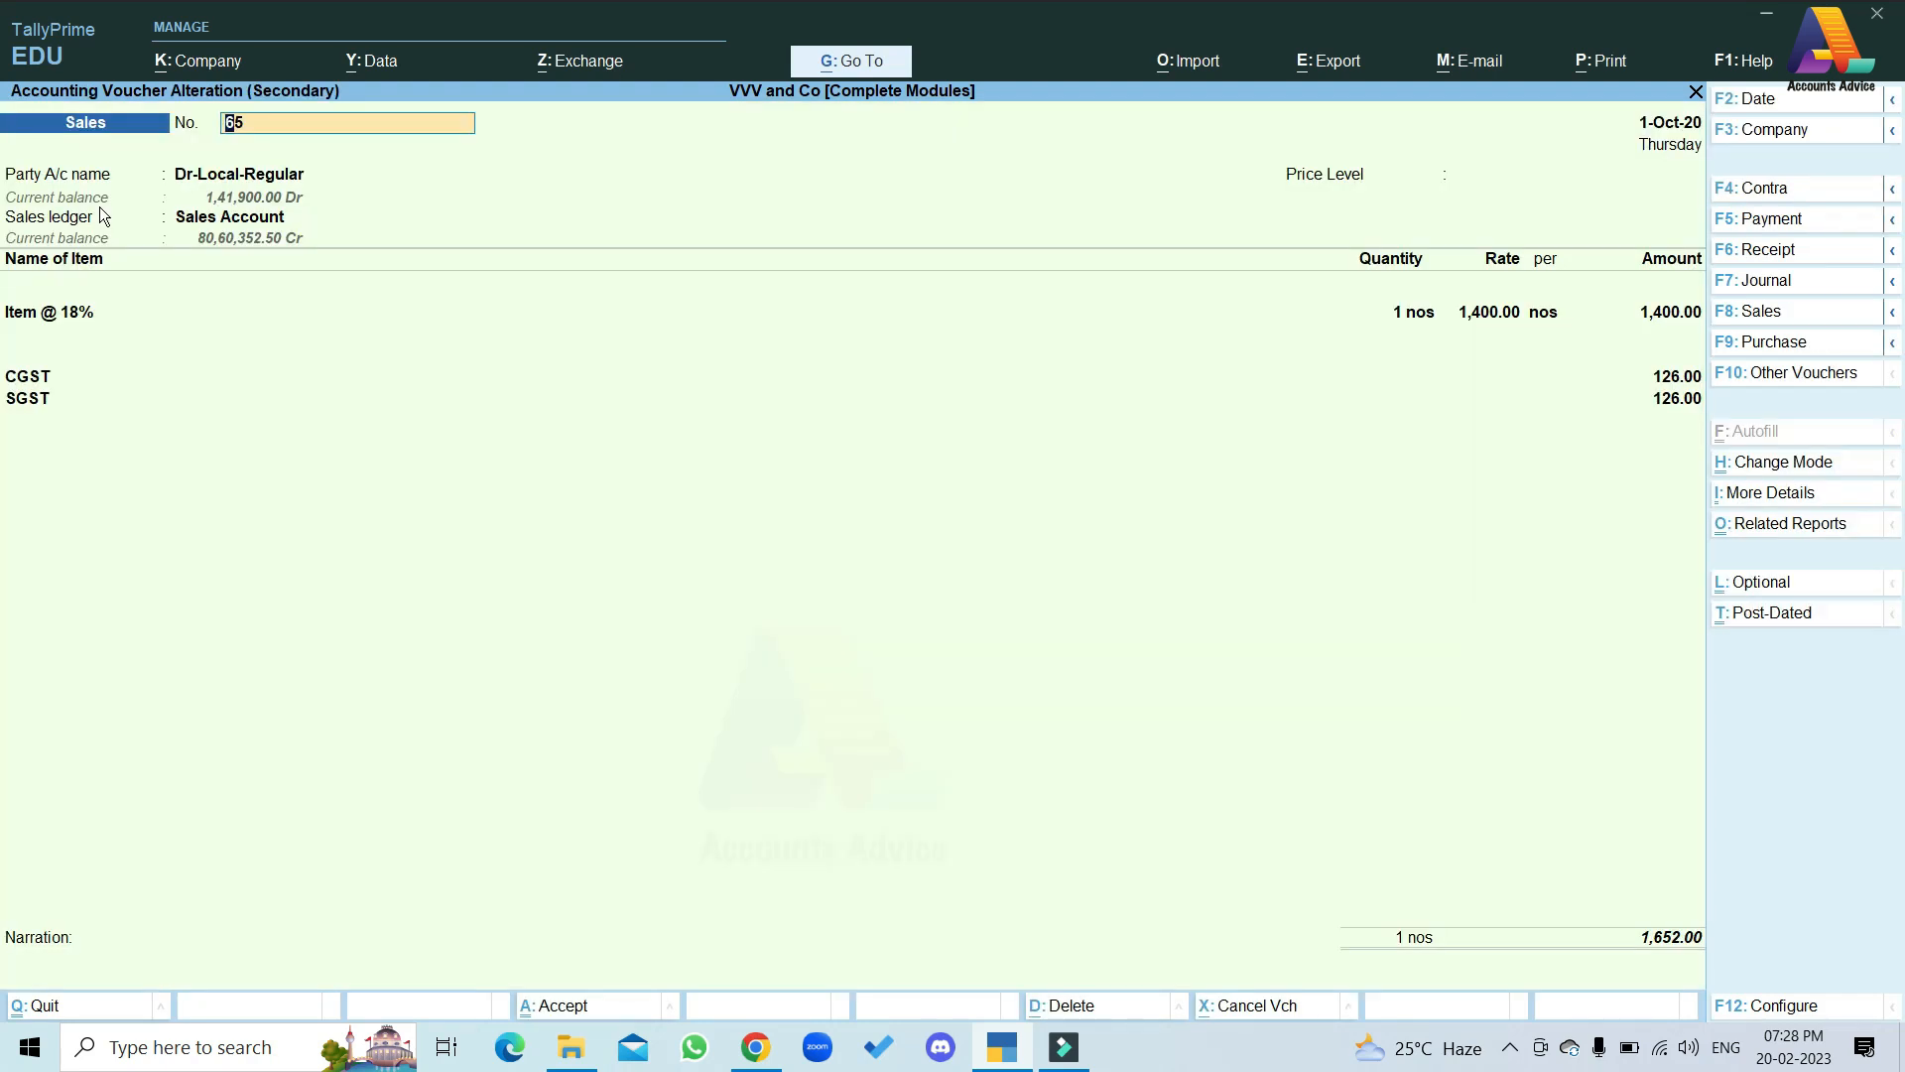
Return to the Statistics report and open the monthly register of the Debit Note voucher type
key("Escape")
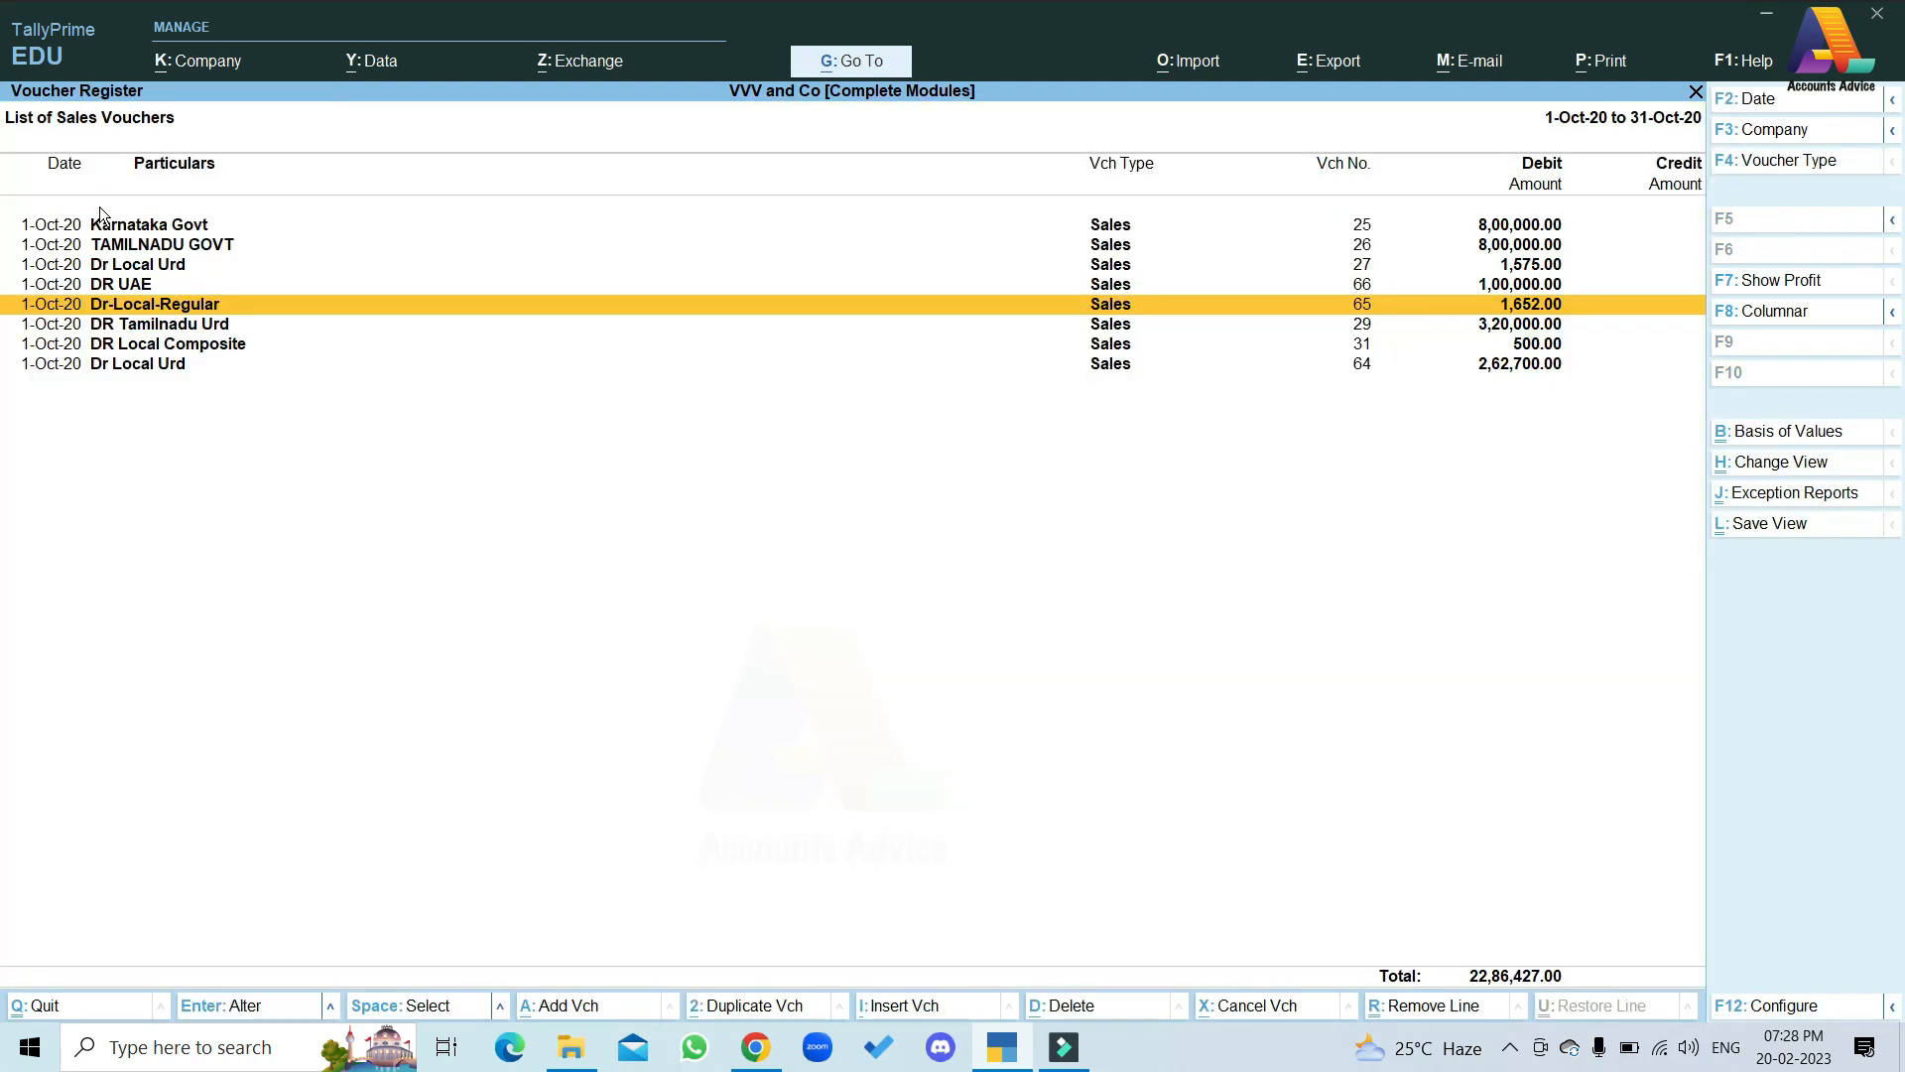
key("Escape")
key("Escape")
key("Up")
key("Up")
key("Up")
key("Up")
key("Up")
key("Up")
key("Up")
key("Up")
key("Up")
key("Up")
key("Up")
key("Up")
key("Up")
key("Up")
key("Up")
key("Up")
key("Up")
key("Up")
key("Up")
key("Up")
key("Up")
key("Up")
key("Up")
key("Up")
key("Up")
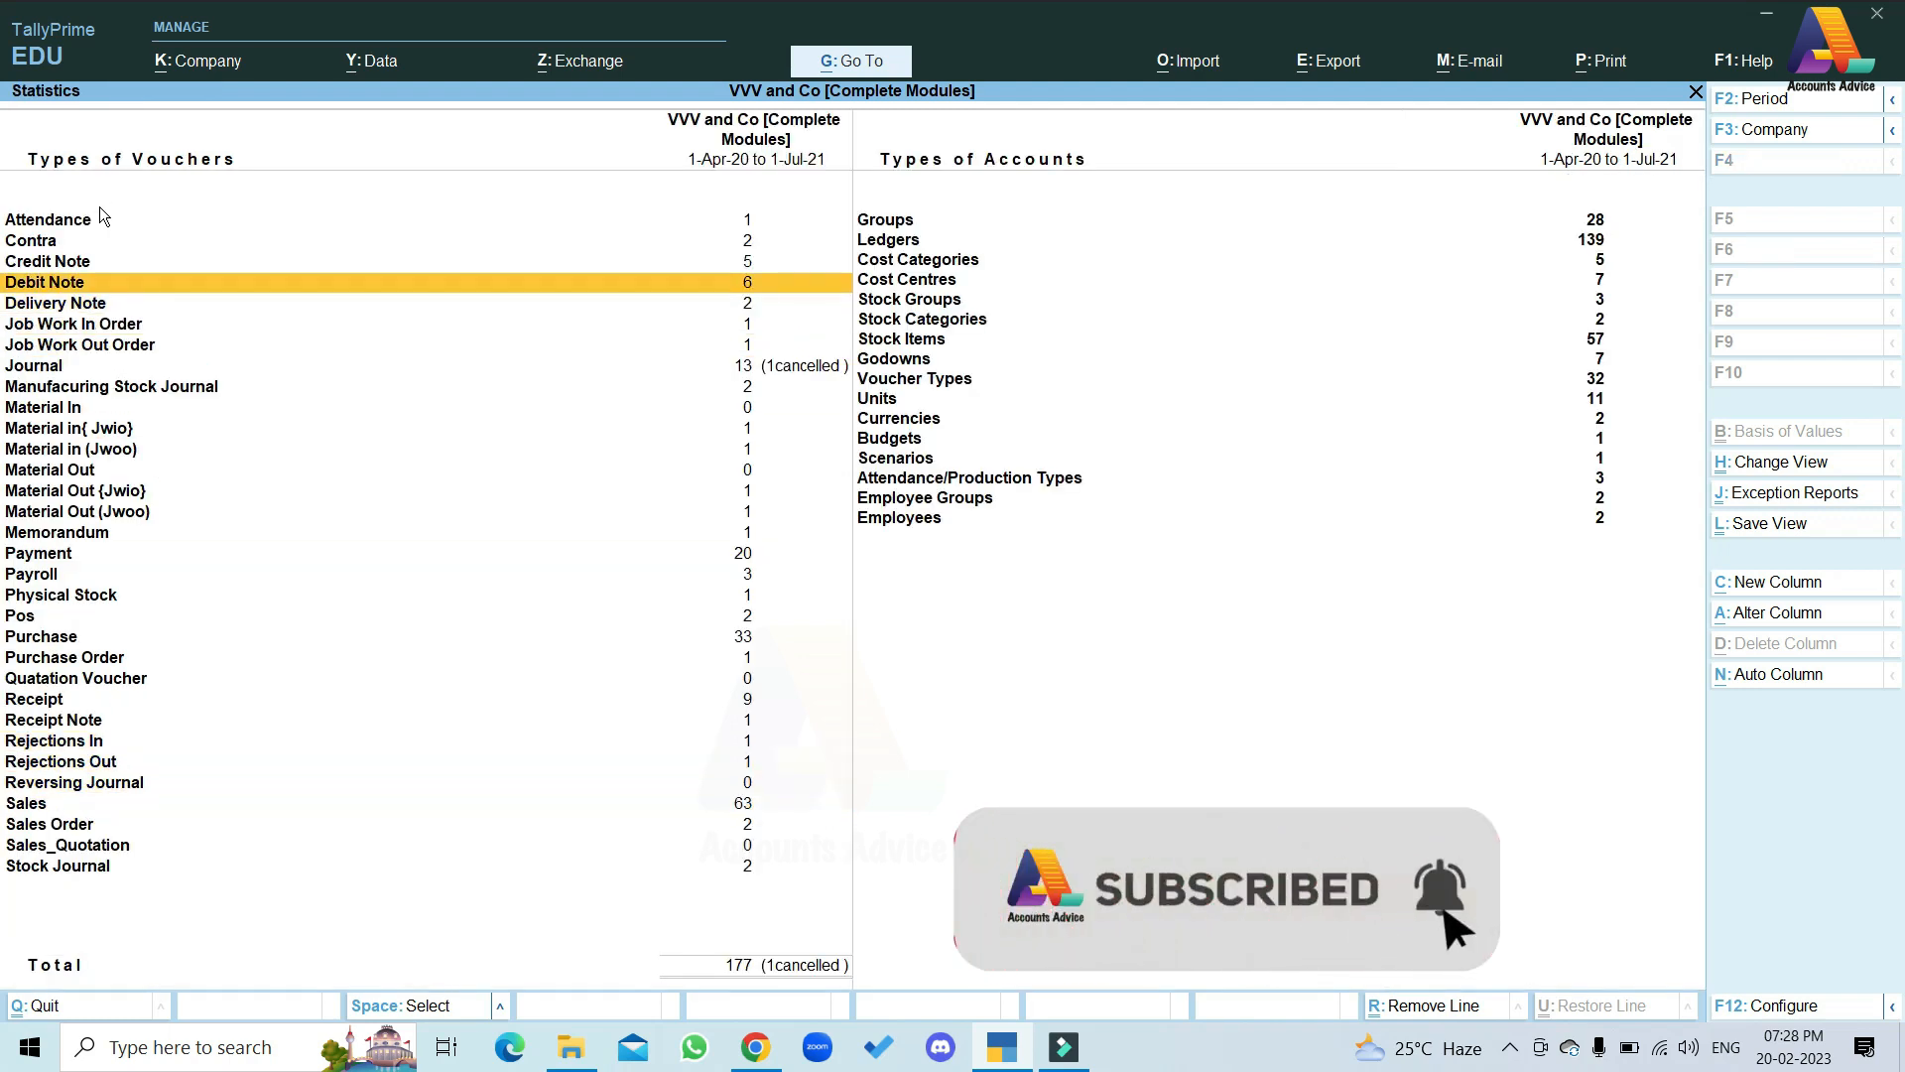
key("Return")
Open the October 2020 list of debit note vouchers from the monthly register
key("Up")
key("Up")
key("Up")
key("Up")
key("Up")
key("Up")
key("Up")
key("Up")
key("Up")
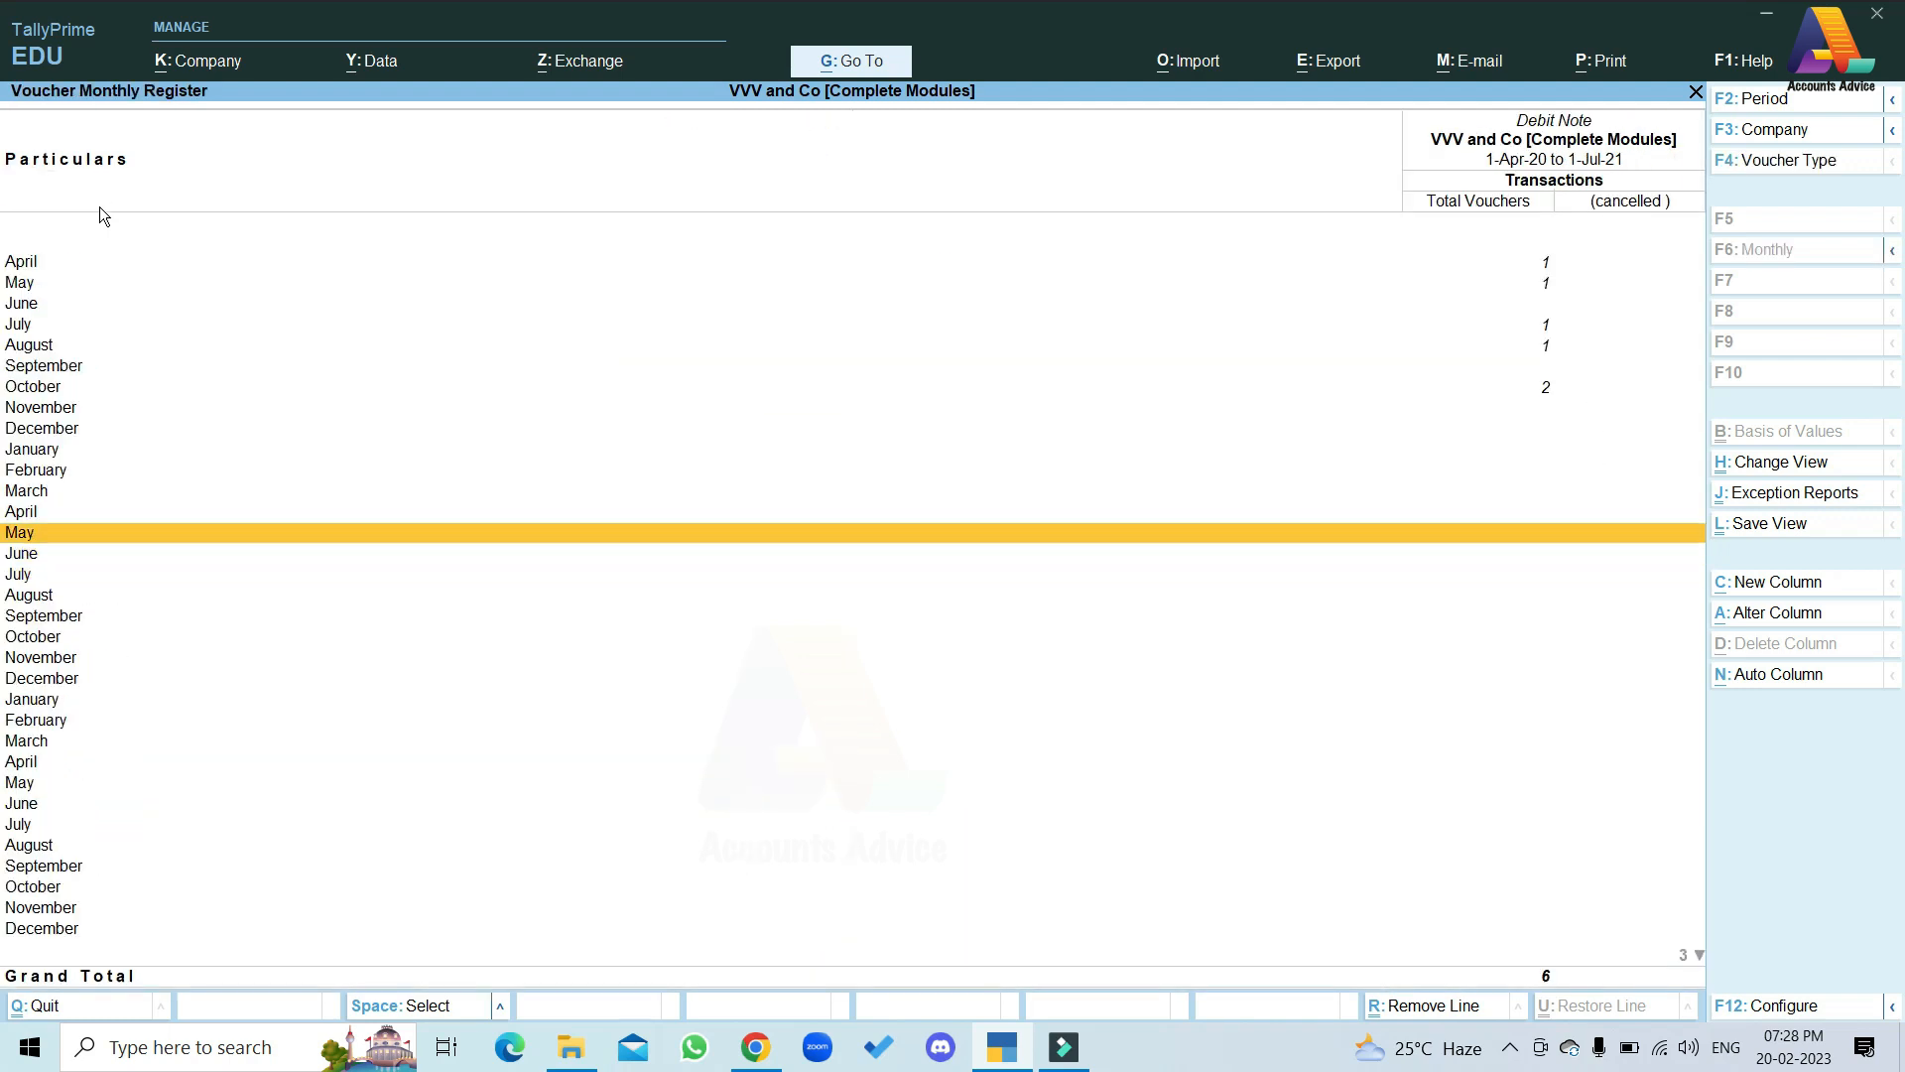
key("Return")
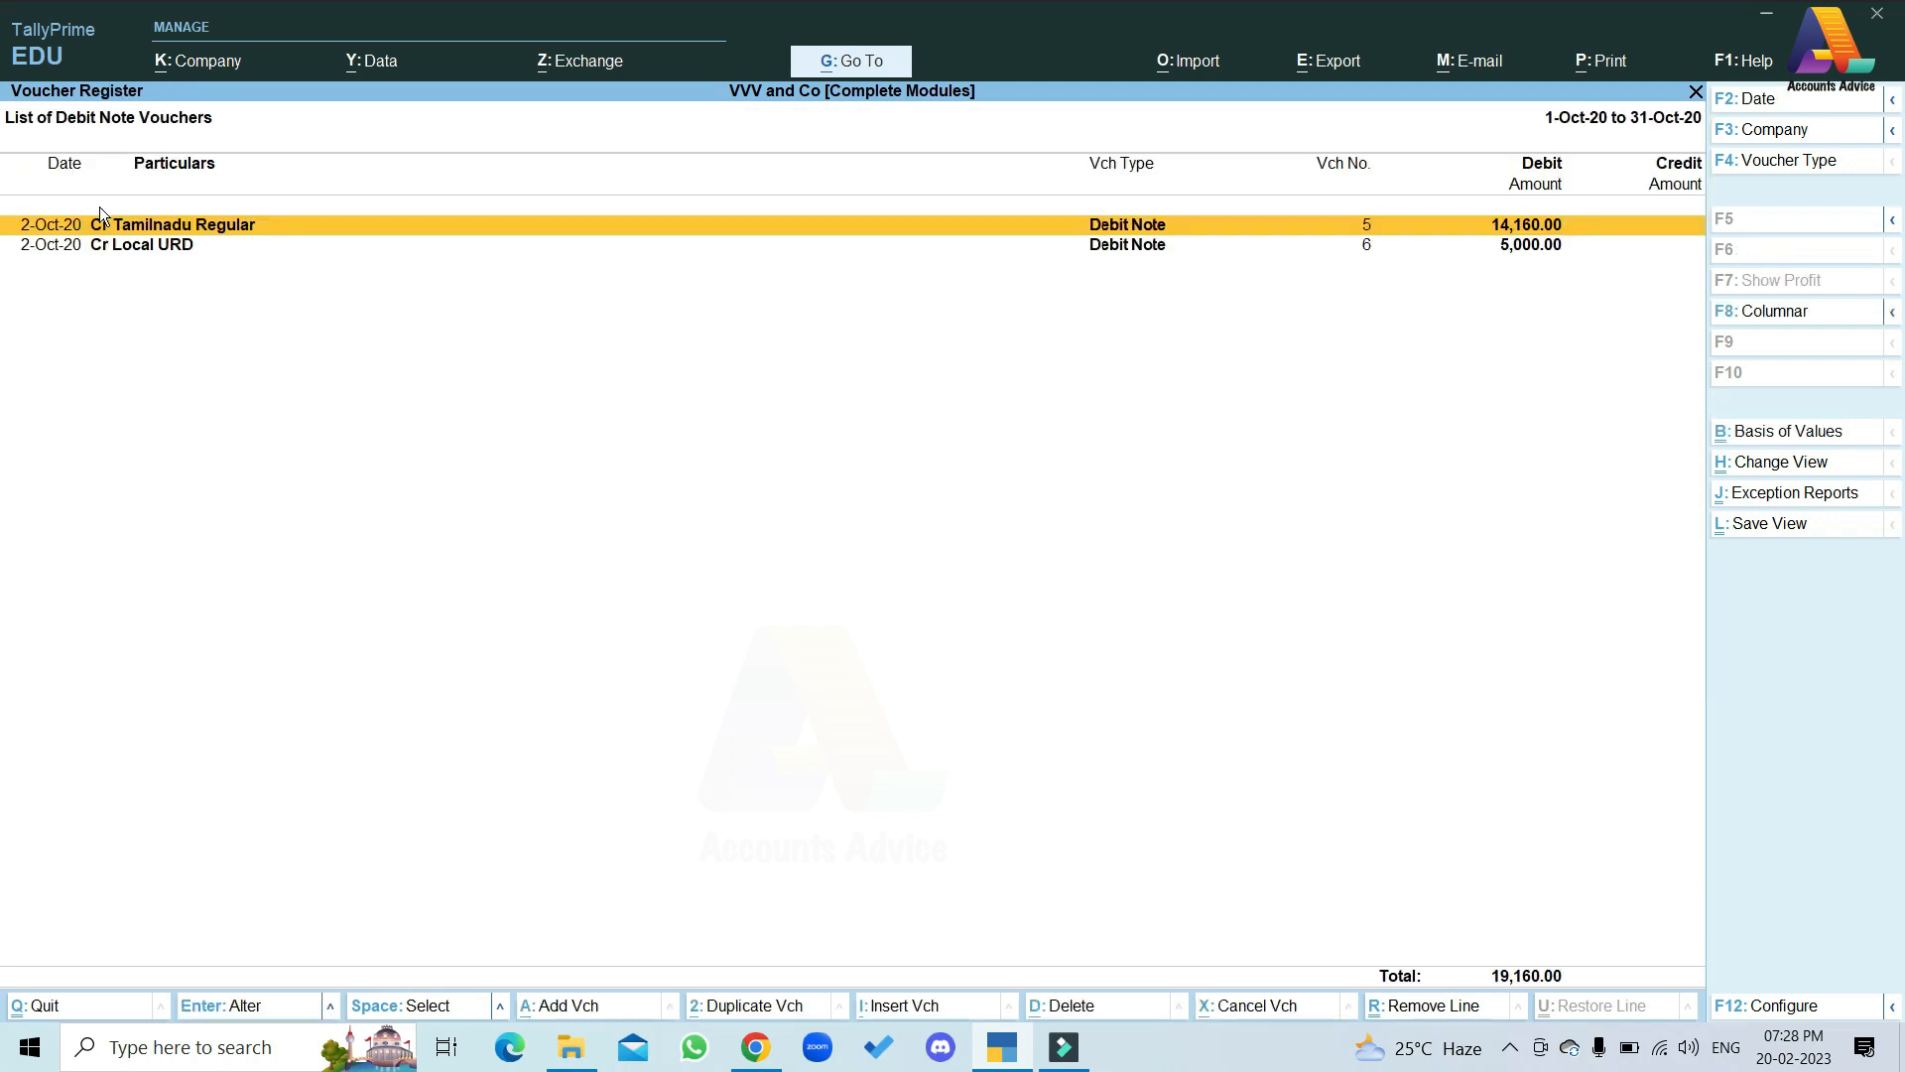
Open the Cr Tamilnadu Regular debit note, preview its printout to check the company logo, and return to the voucher
key("Return")
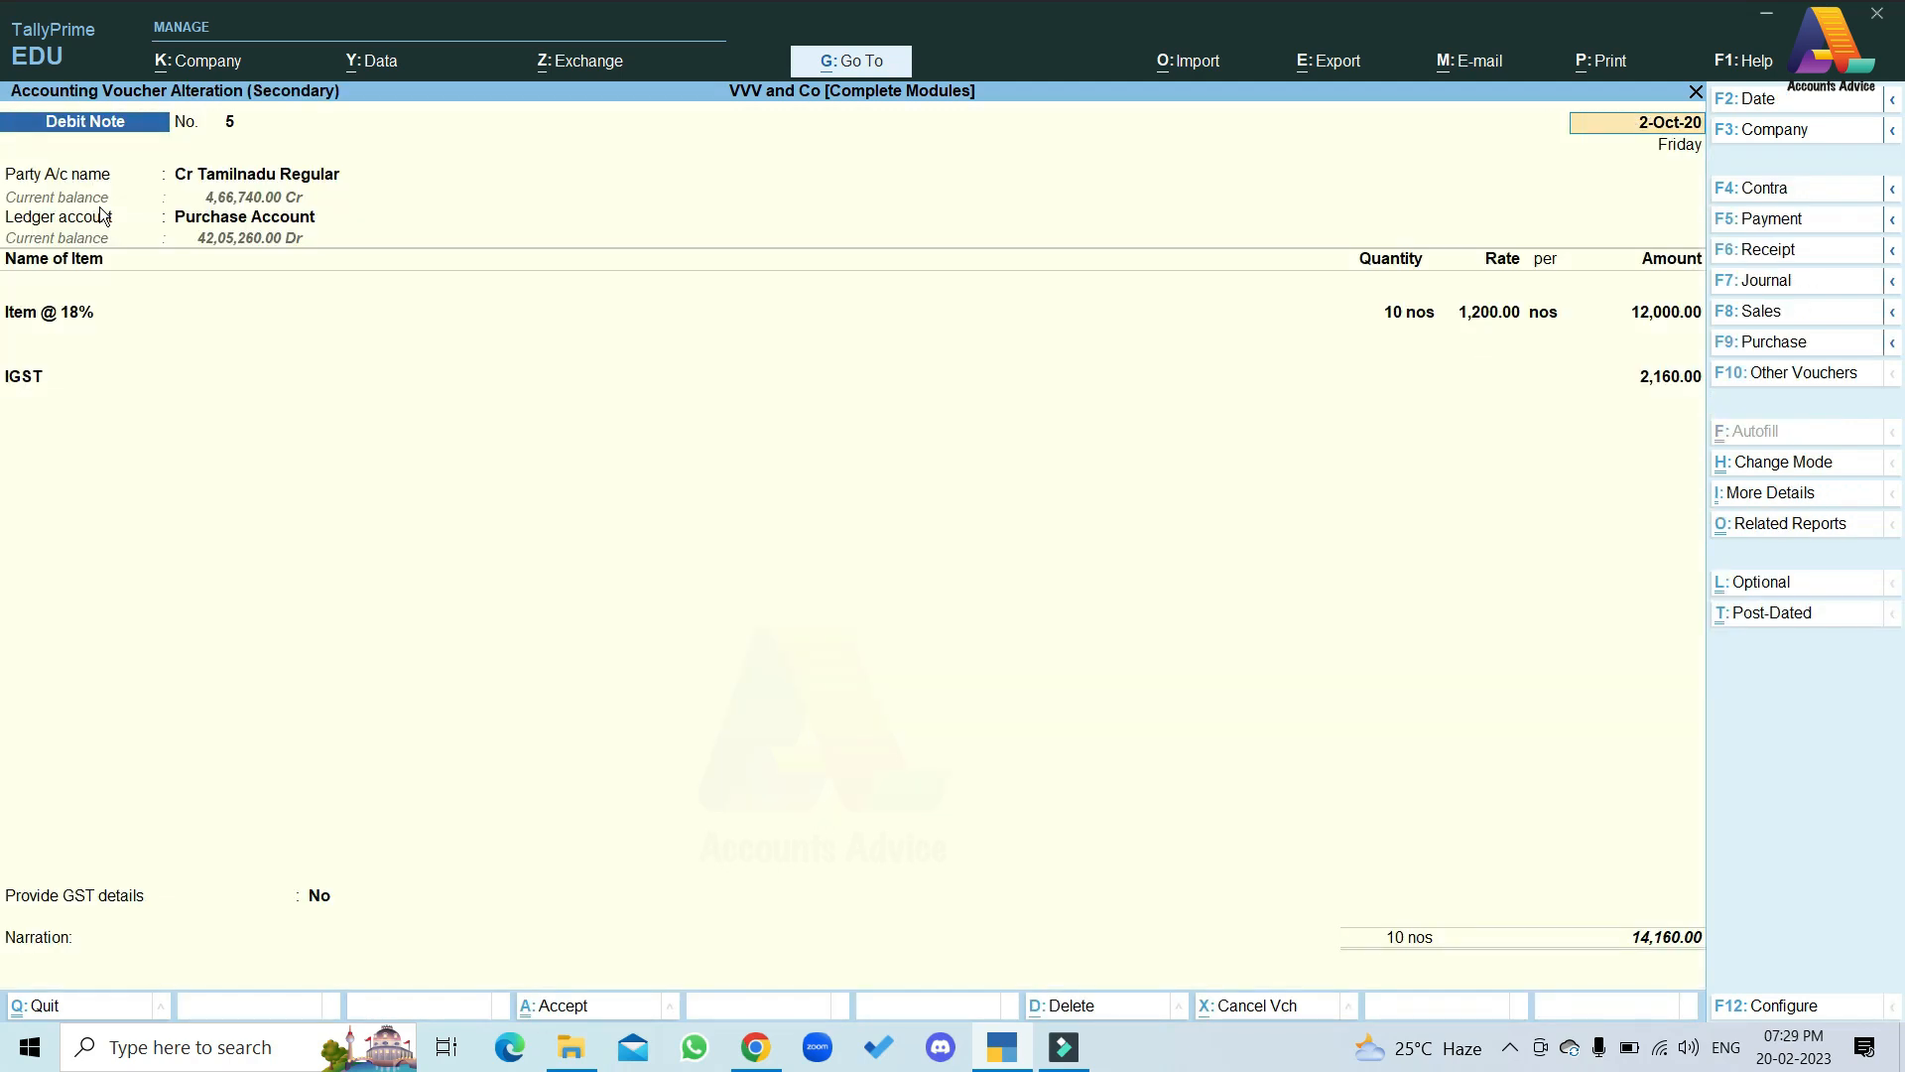
key("alt+p")
key("i")
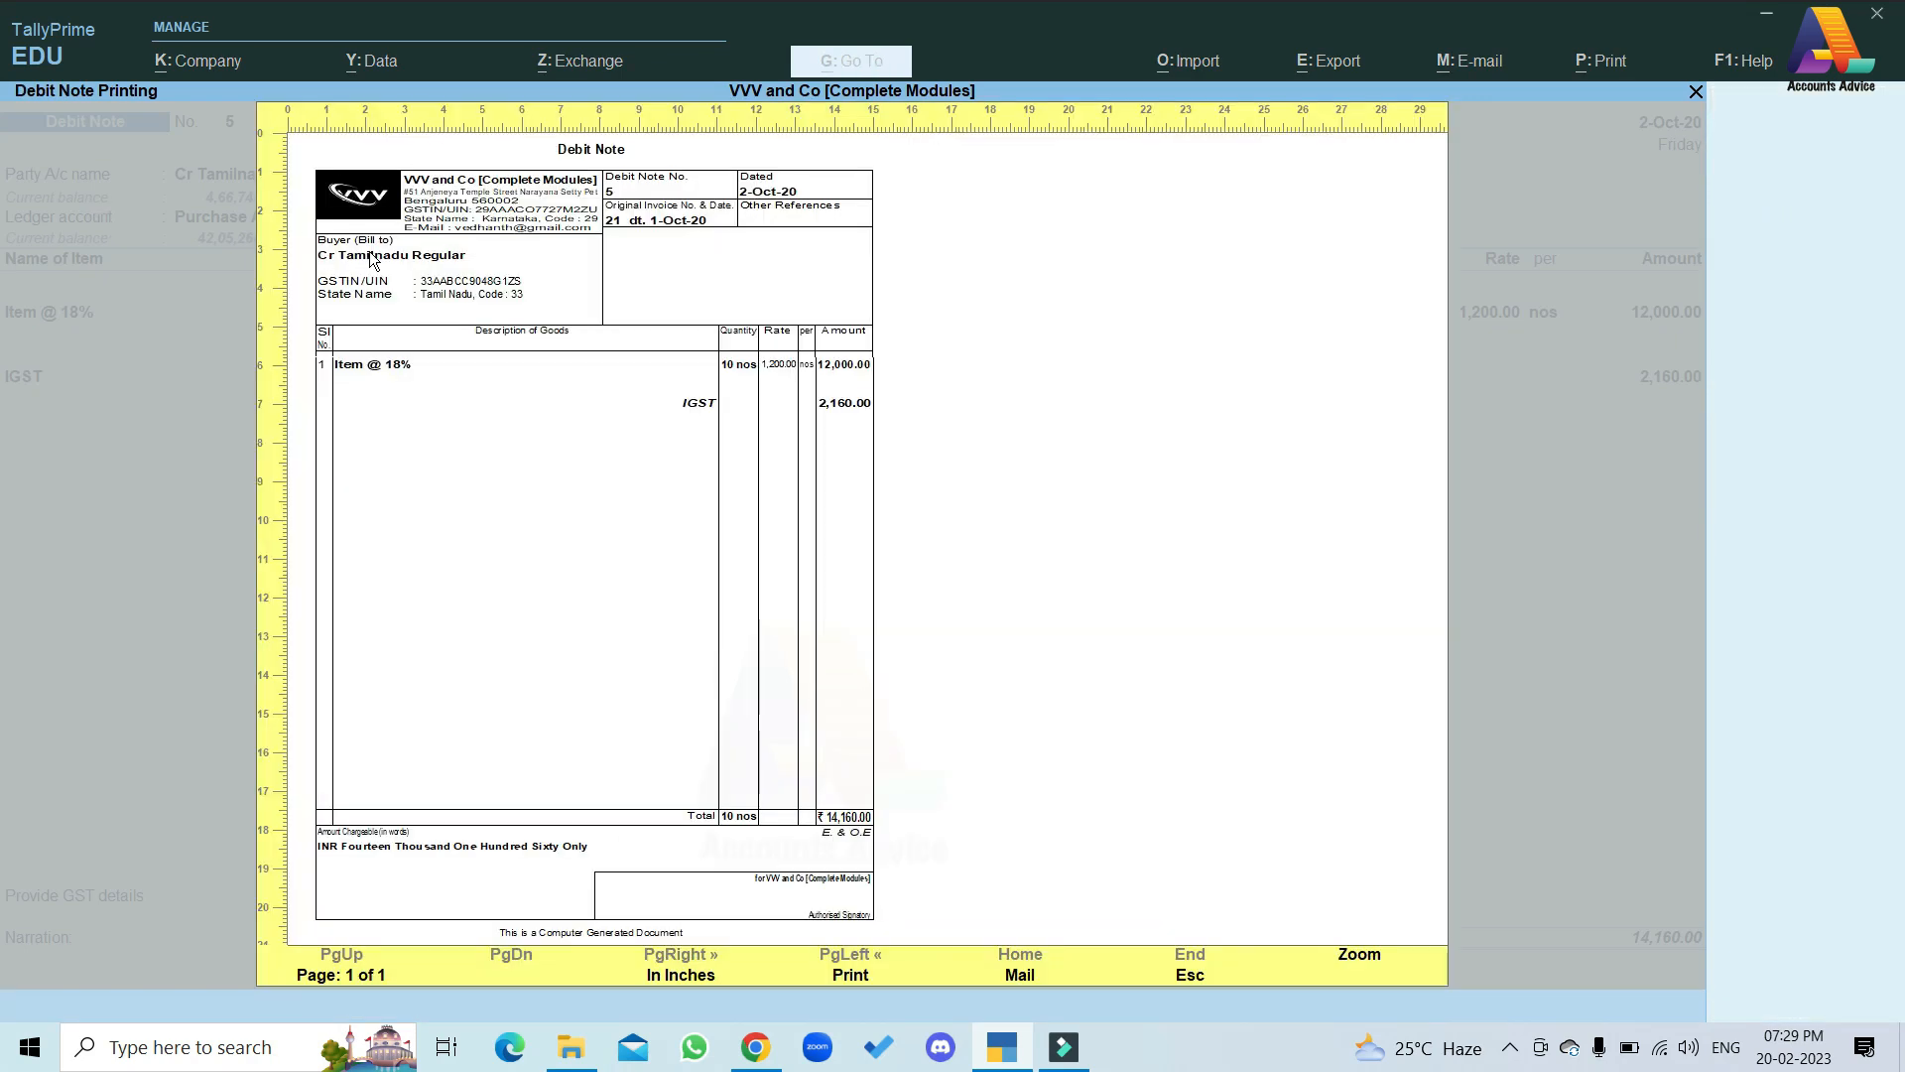
key("Escape")
key("Escape")
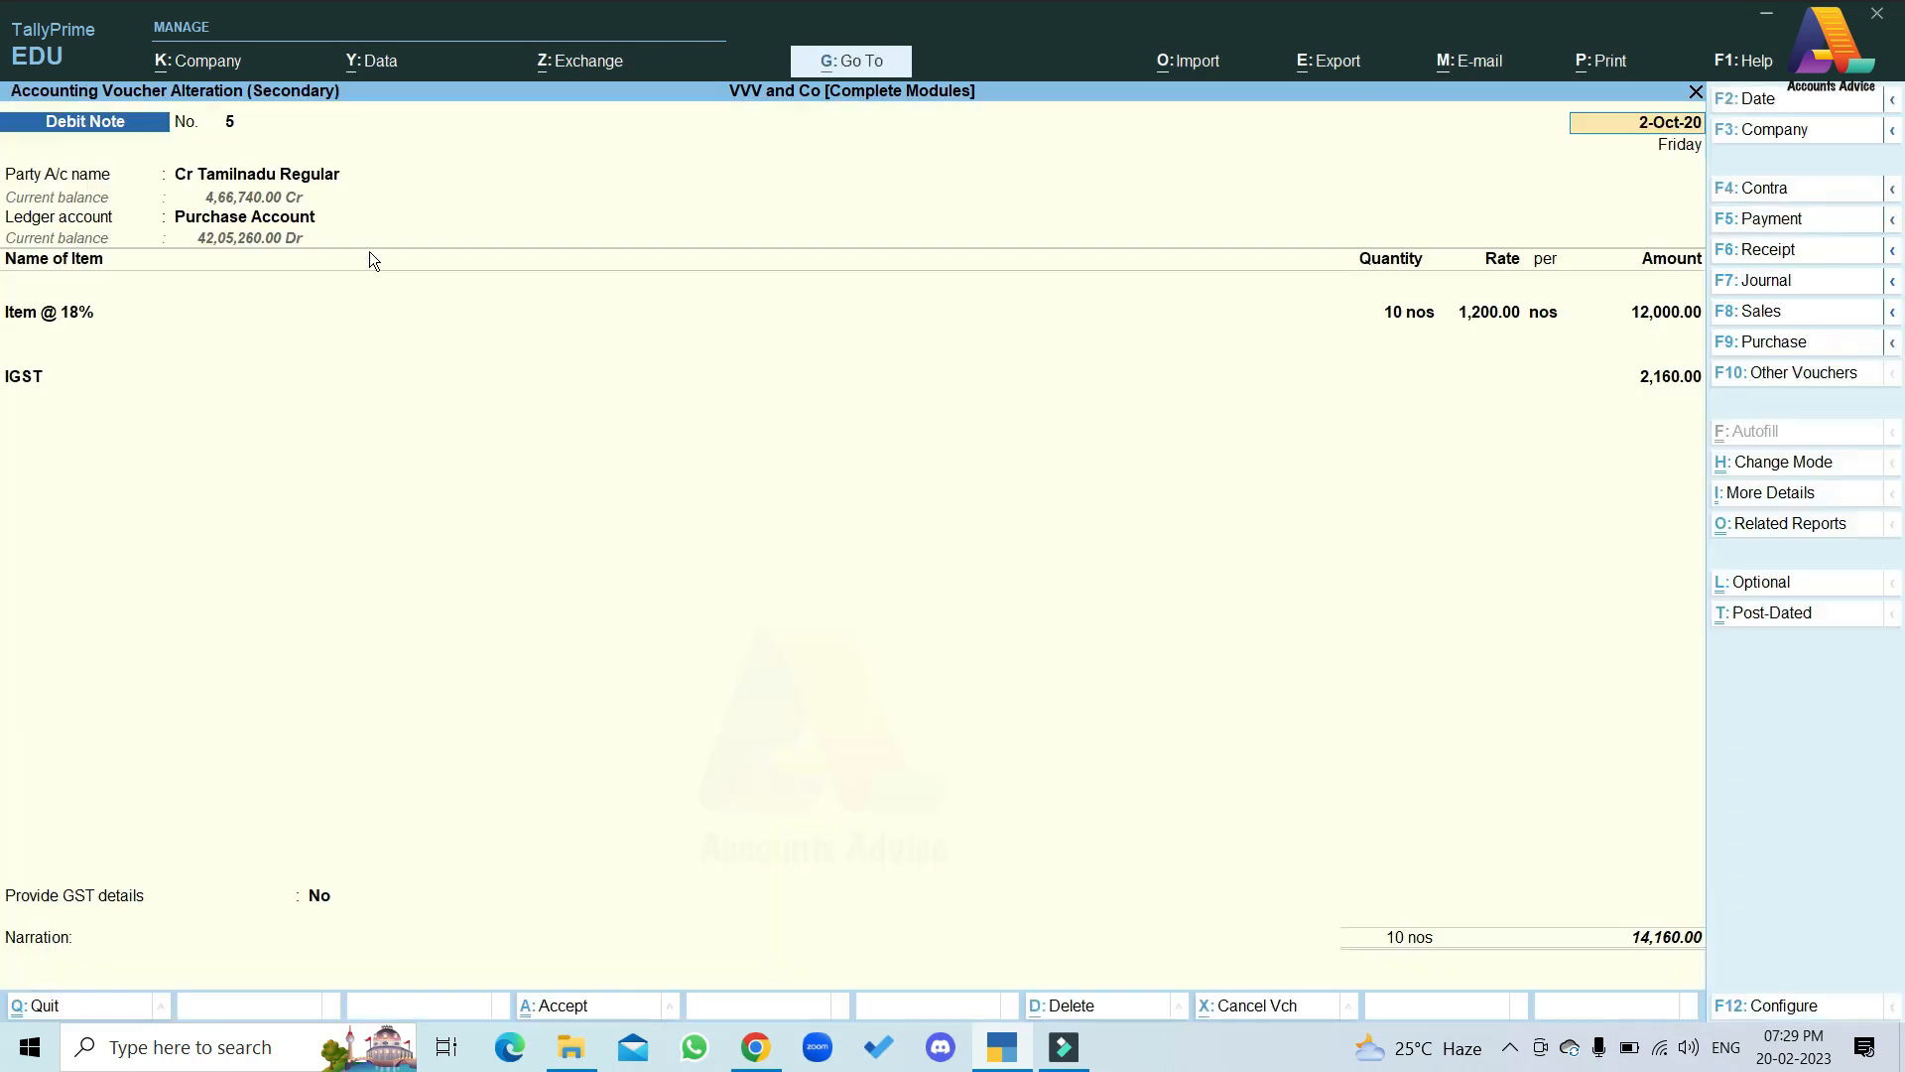
Quit the debit note, go back to the Statistics report, and open the monthly register of the Credit Note voucher type
key("Escape")
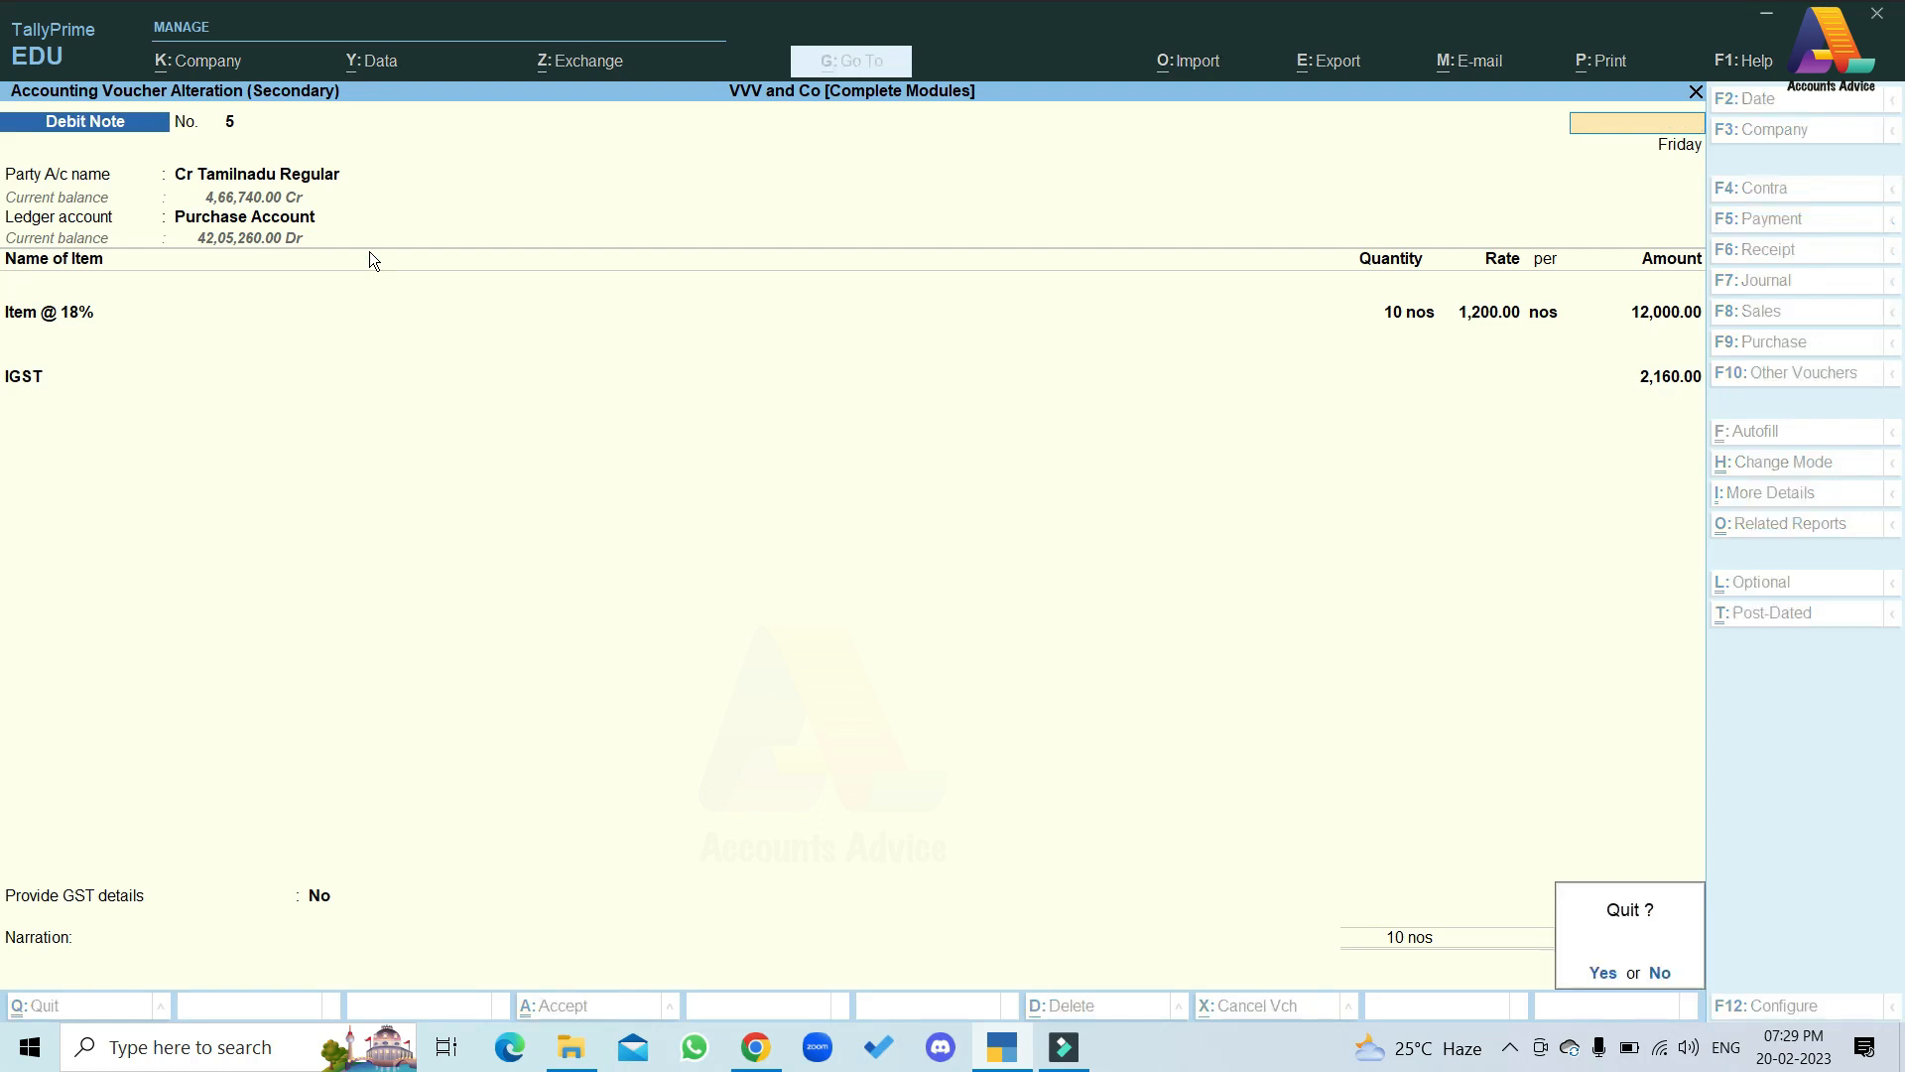
key("y")
key("Escape")
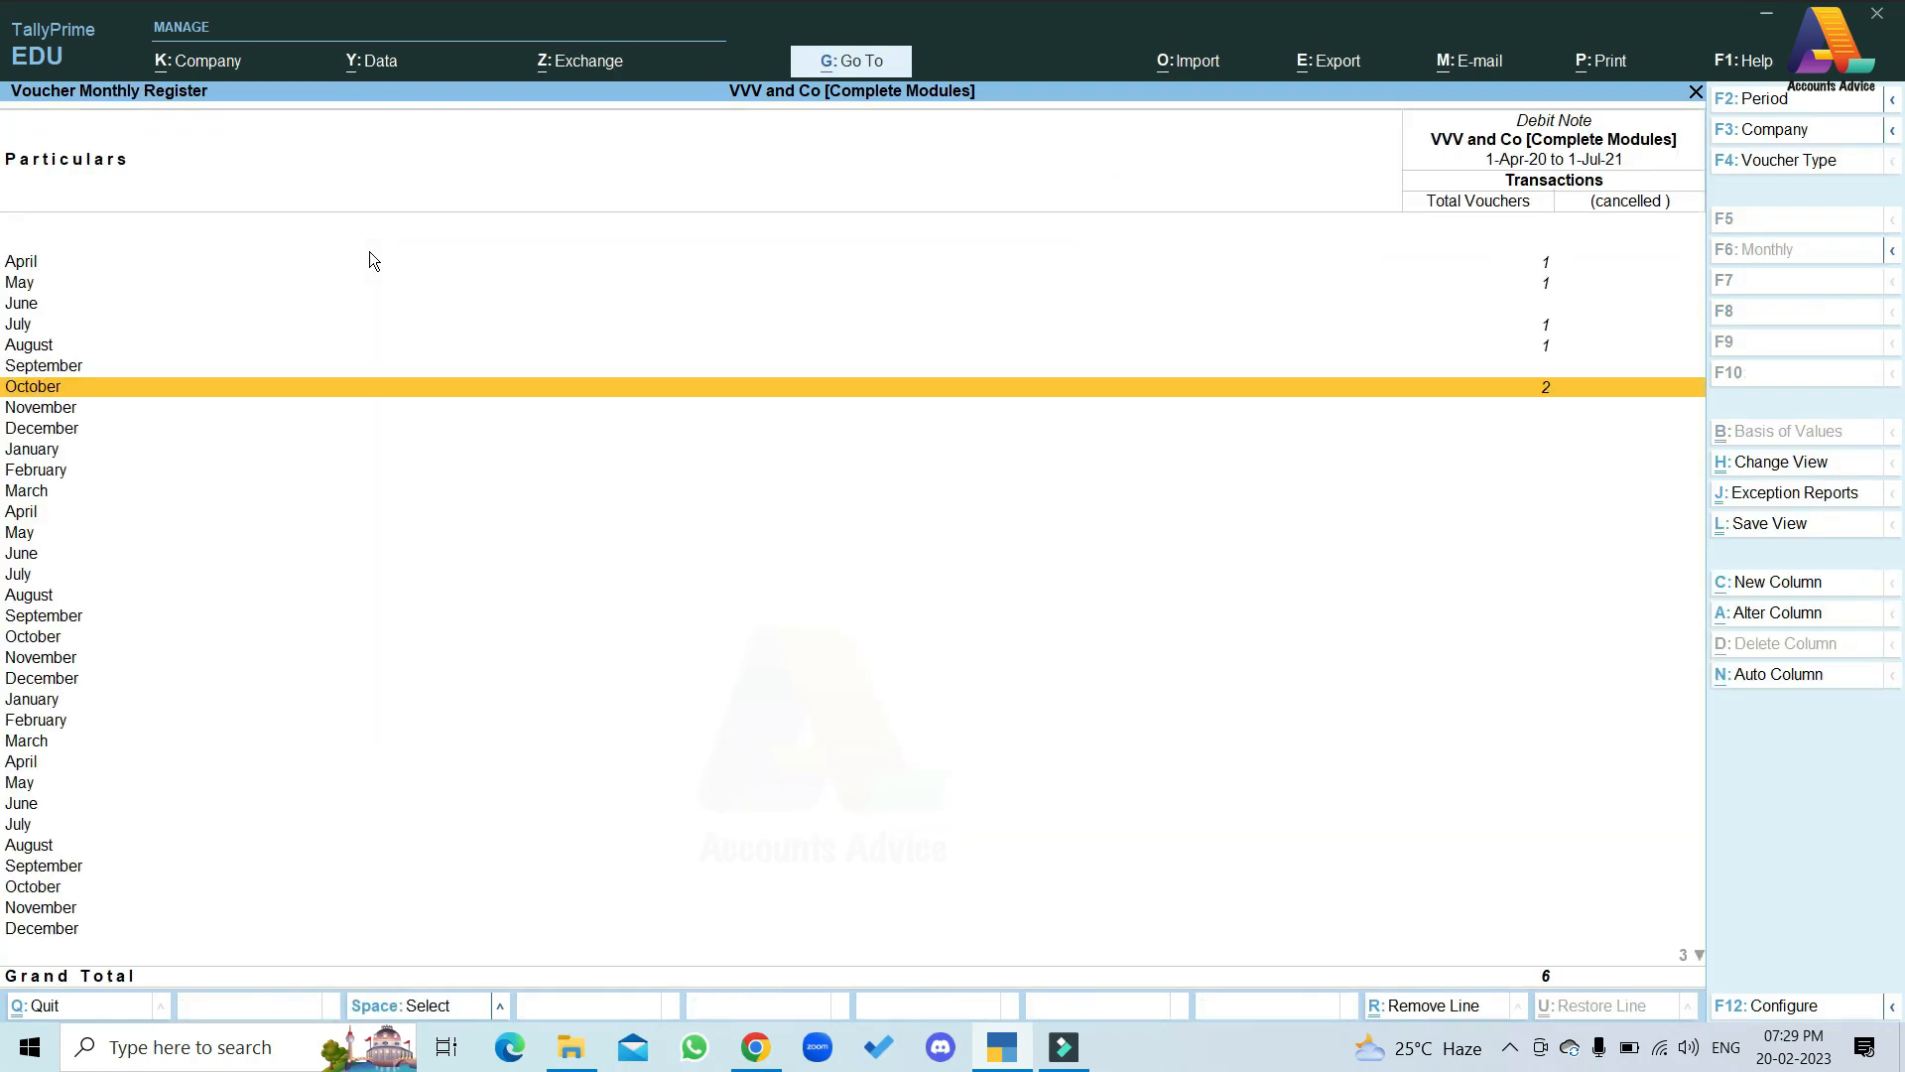
key("Escape")
left_click(371, 261)
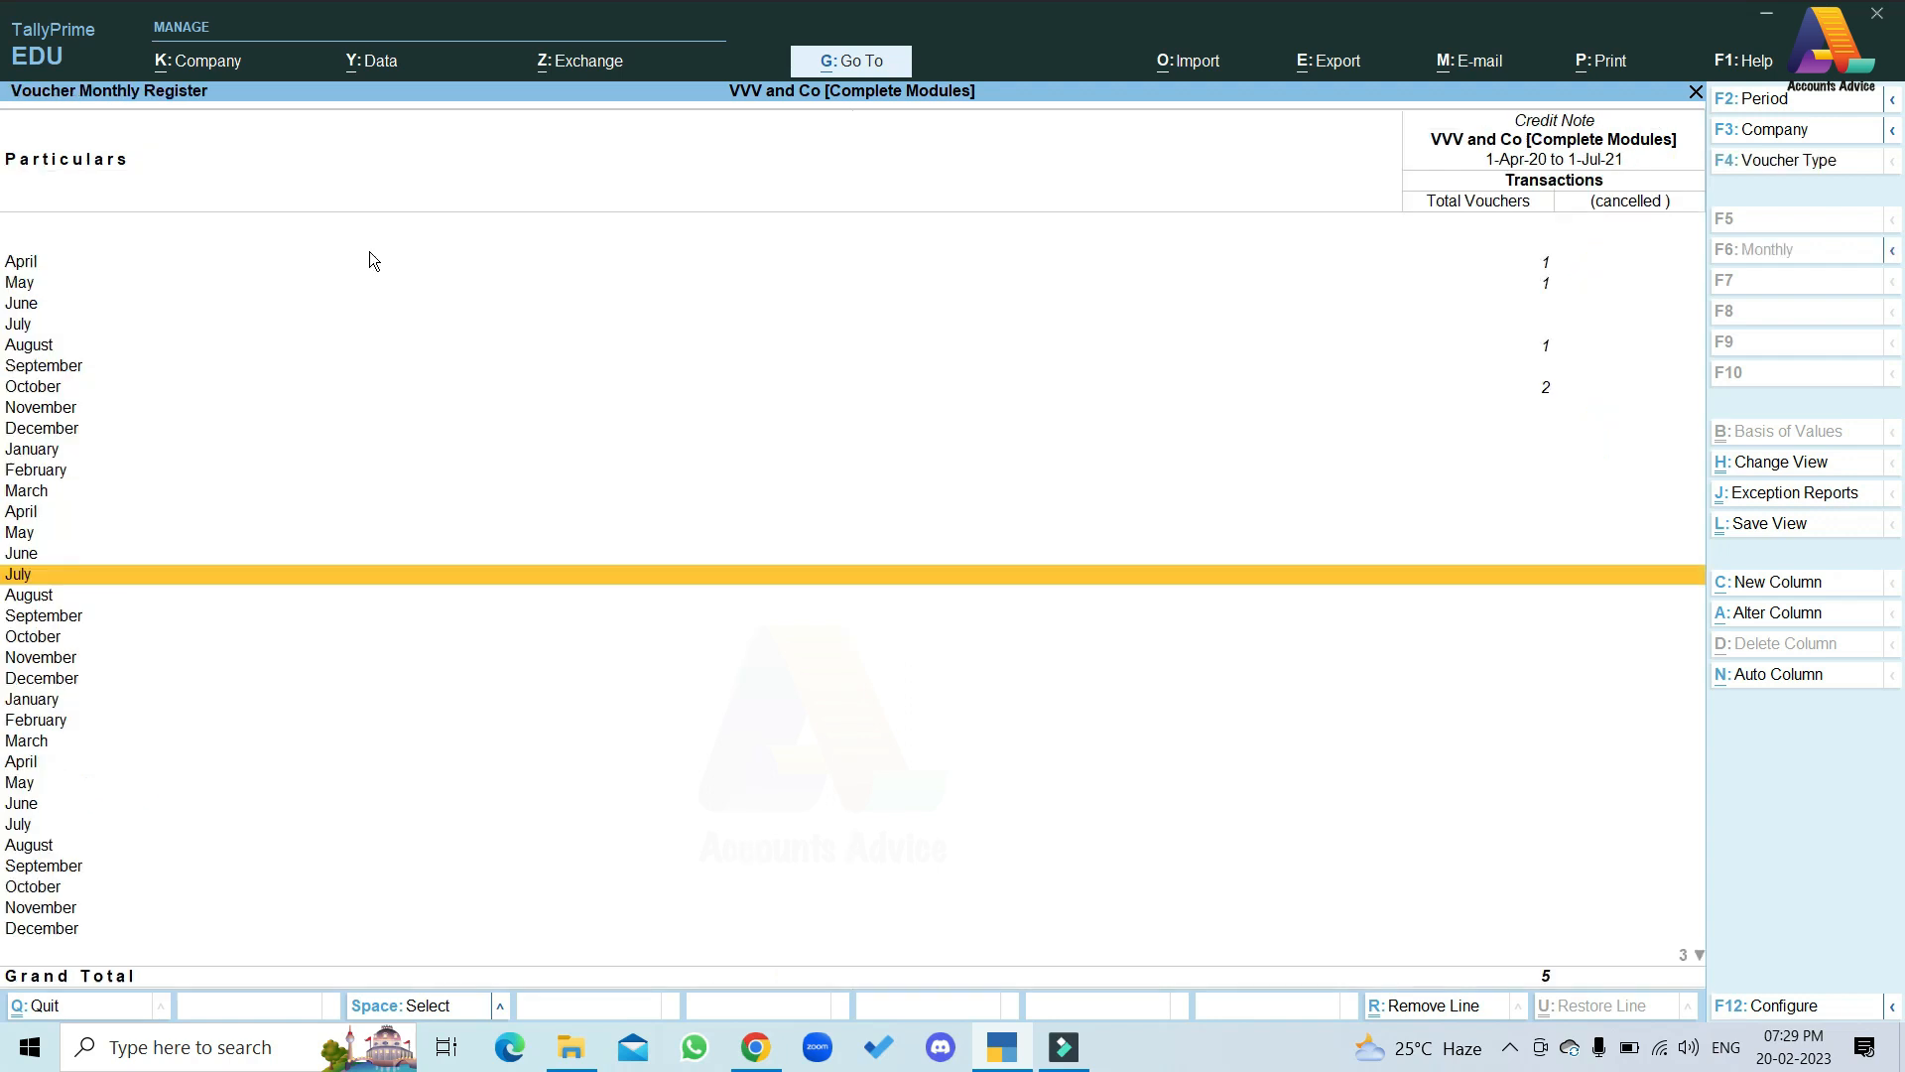
Open the Dr-Local-Regular credit note of 1-Oct-20 from the October 2020 vouchers in the monthly register
key("Up")
key("Up")
key("Up")
key("Up")
key("Up")
key("Up")
key("Up")
key("Up")
key("Up")
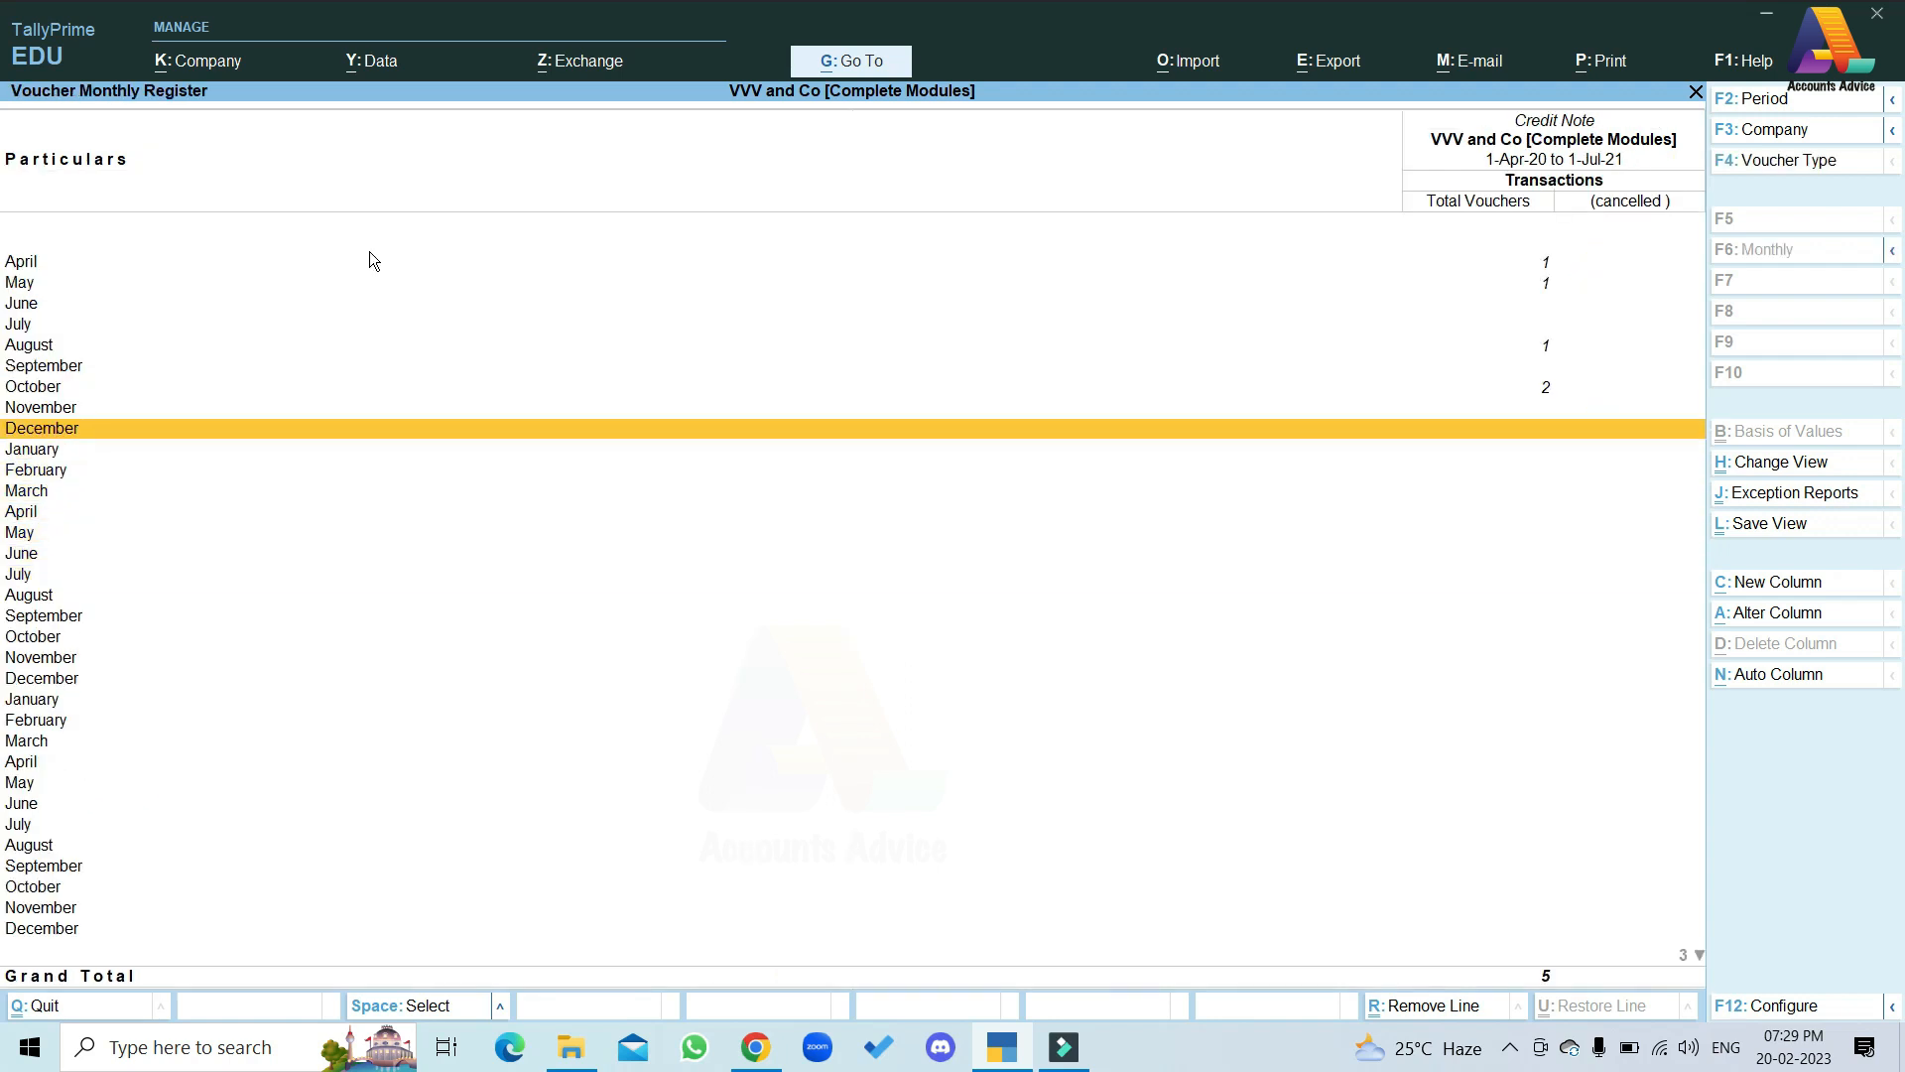
key("Return")
key("Return")
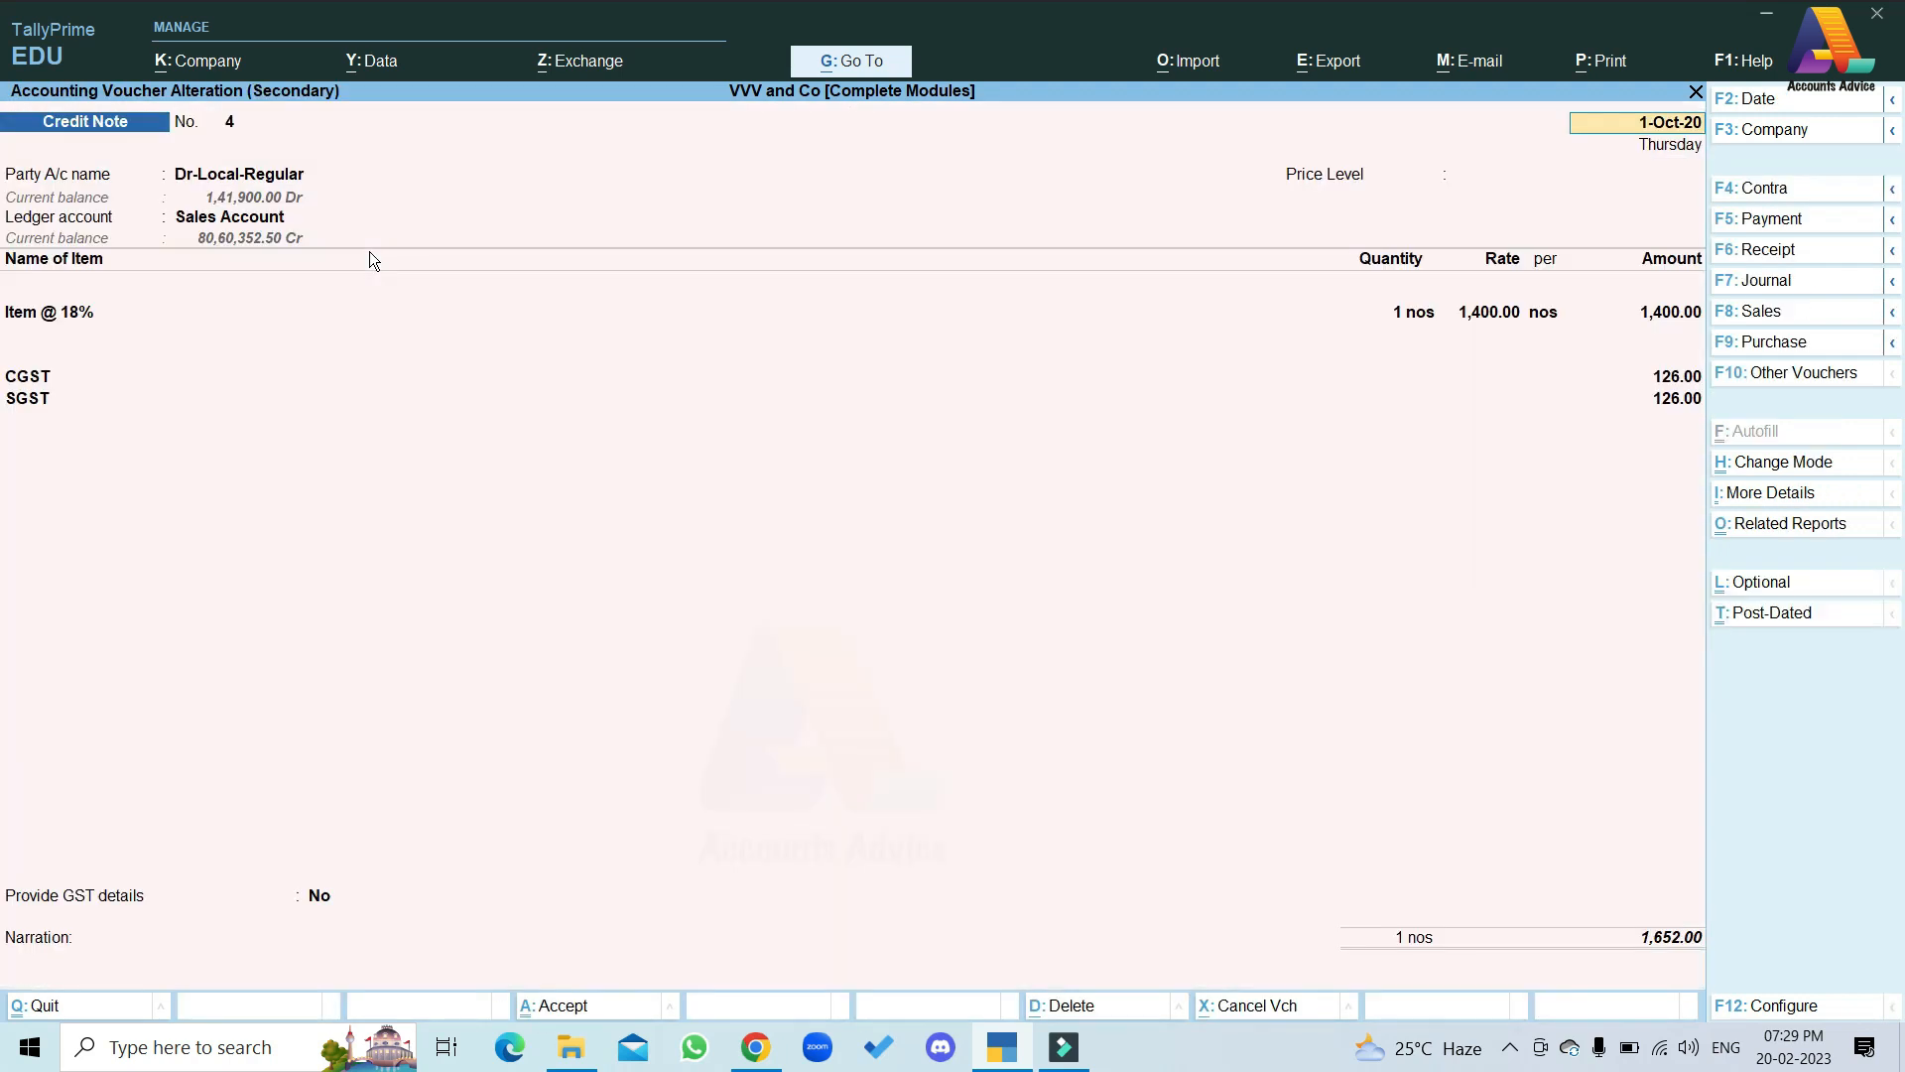
Preview the credit note's printout to check the company logo in its header, and return to the voucher
key("alt+p")
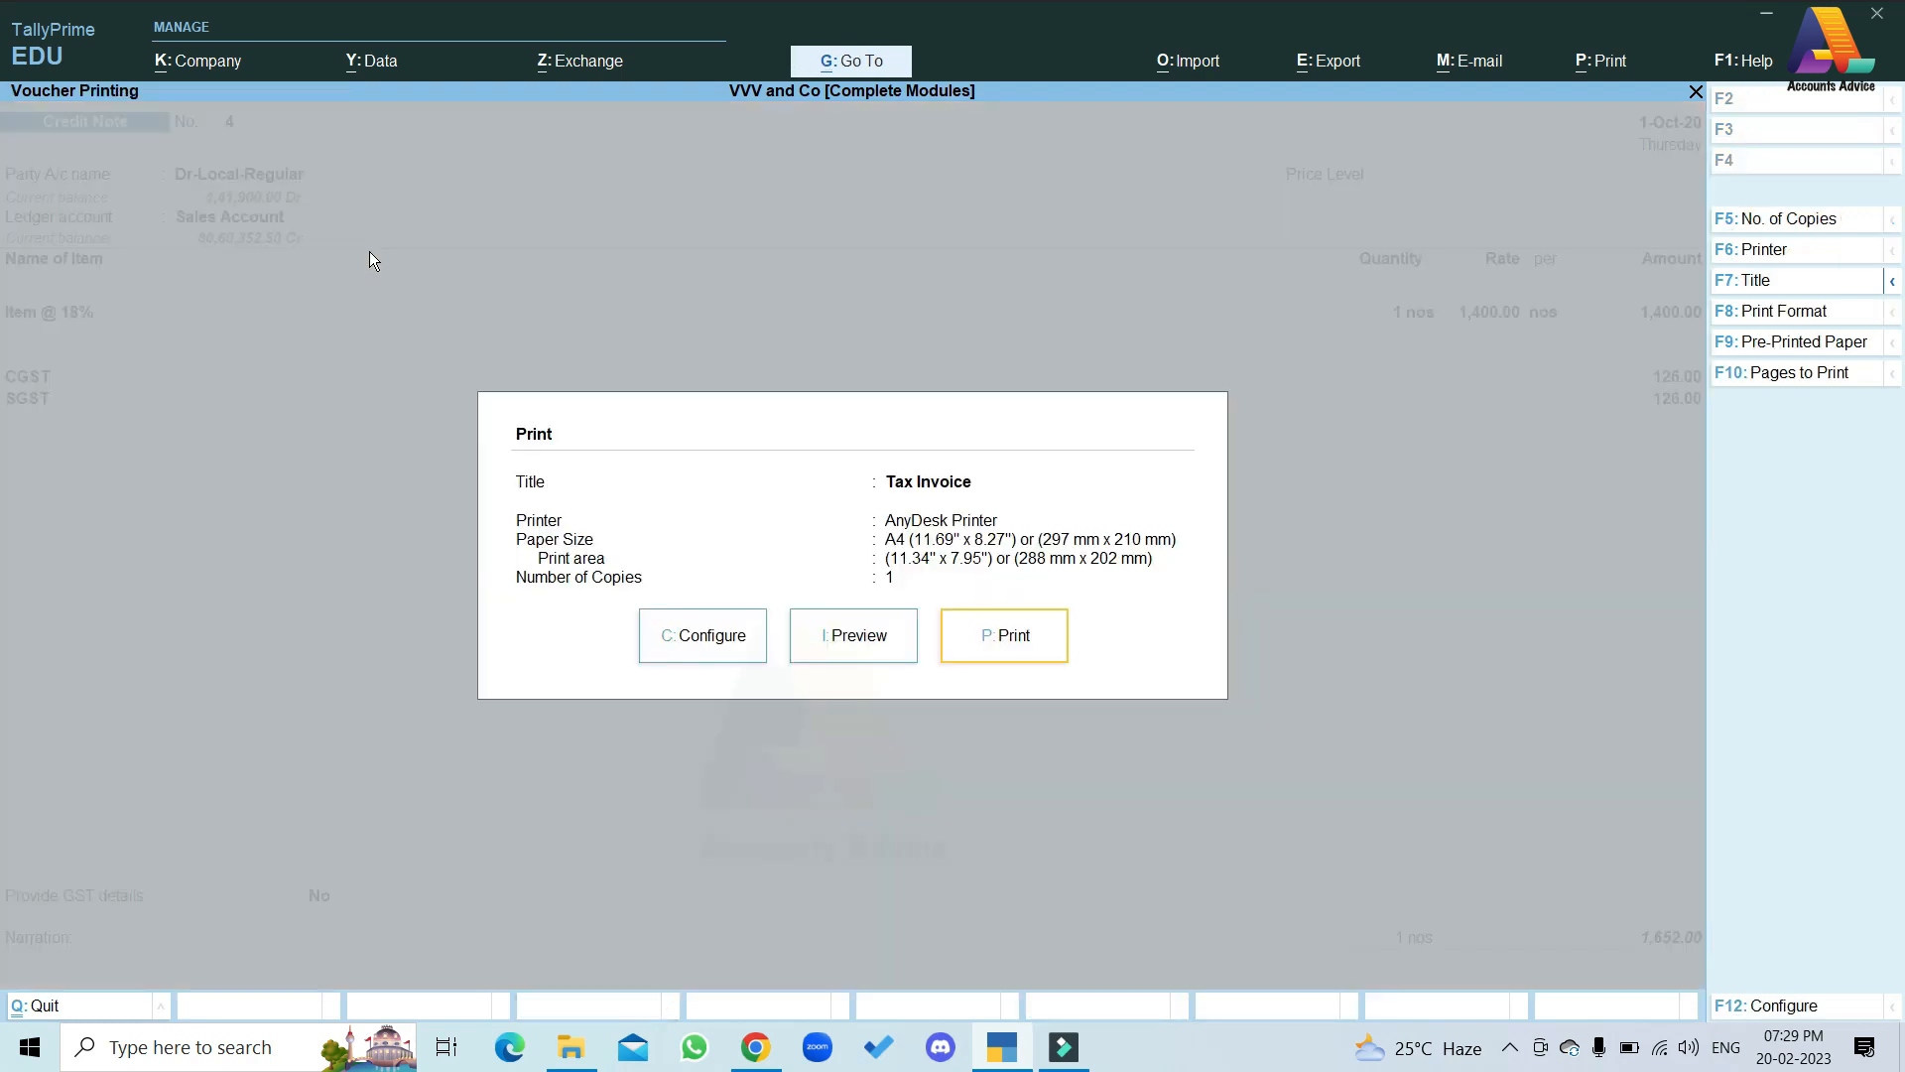
key("i")
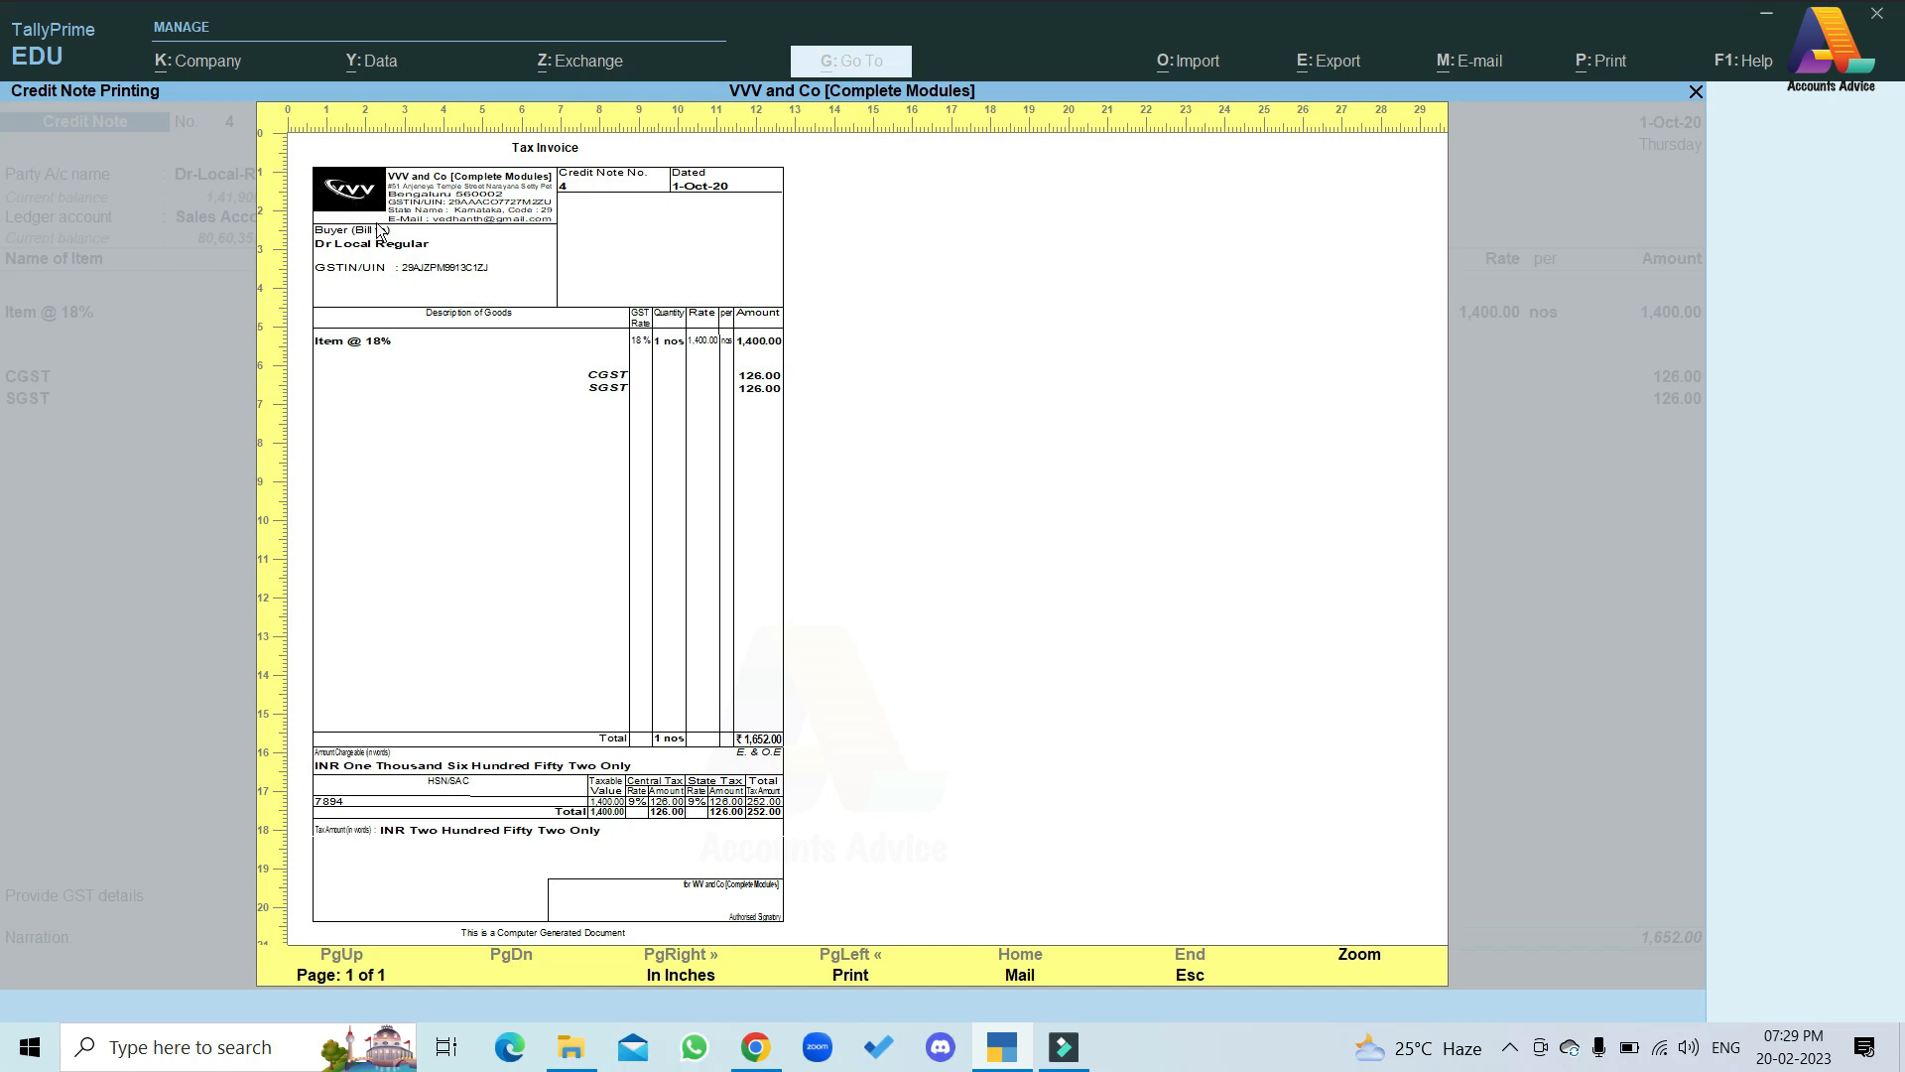
key("Escape")
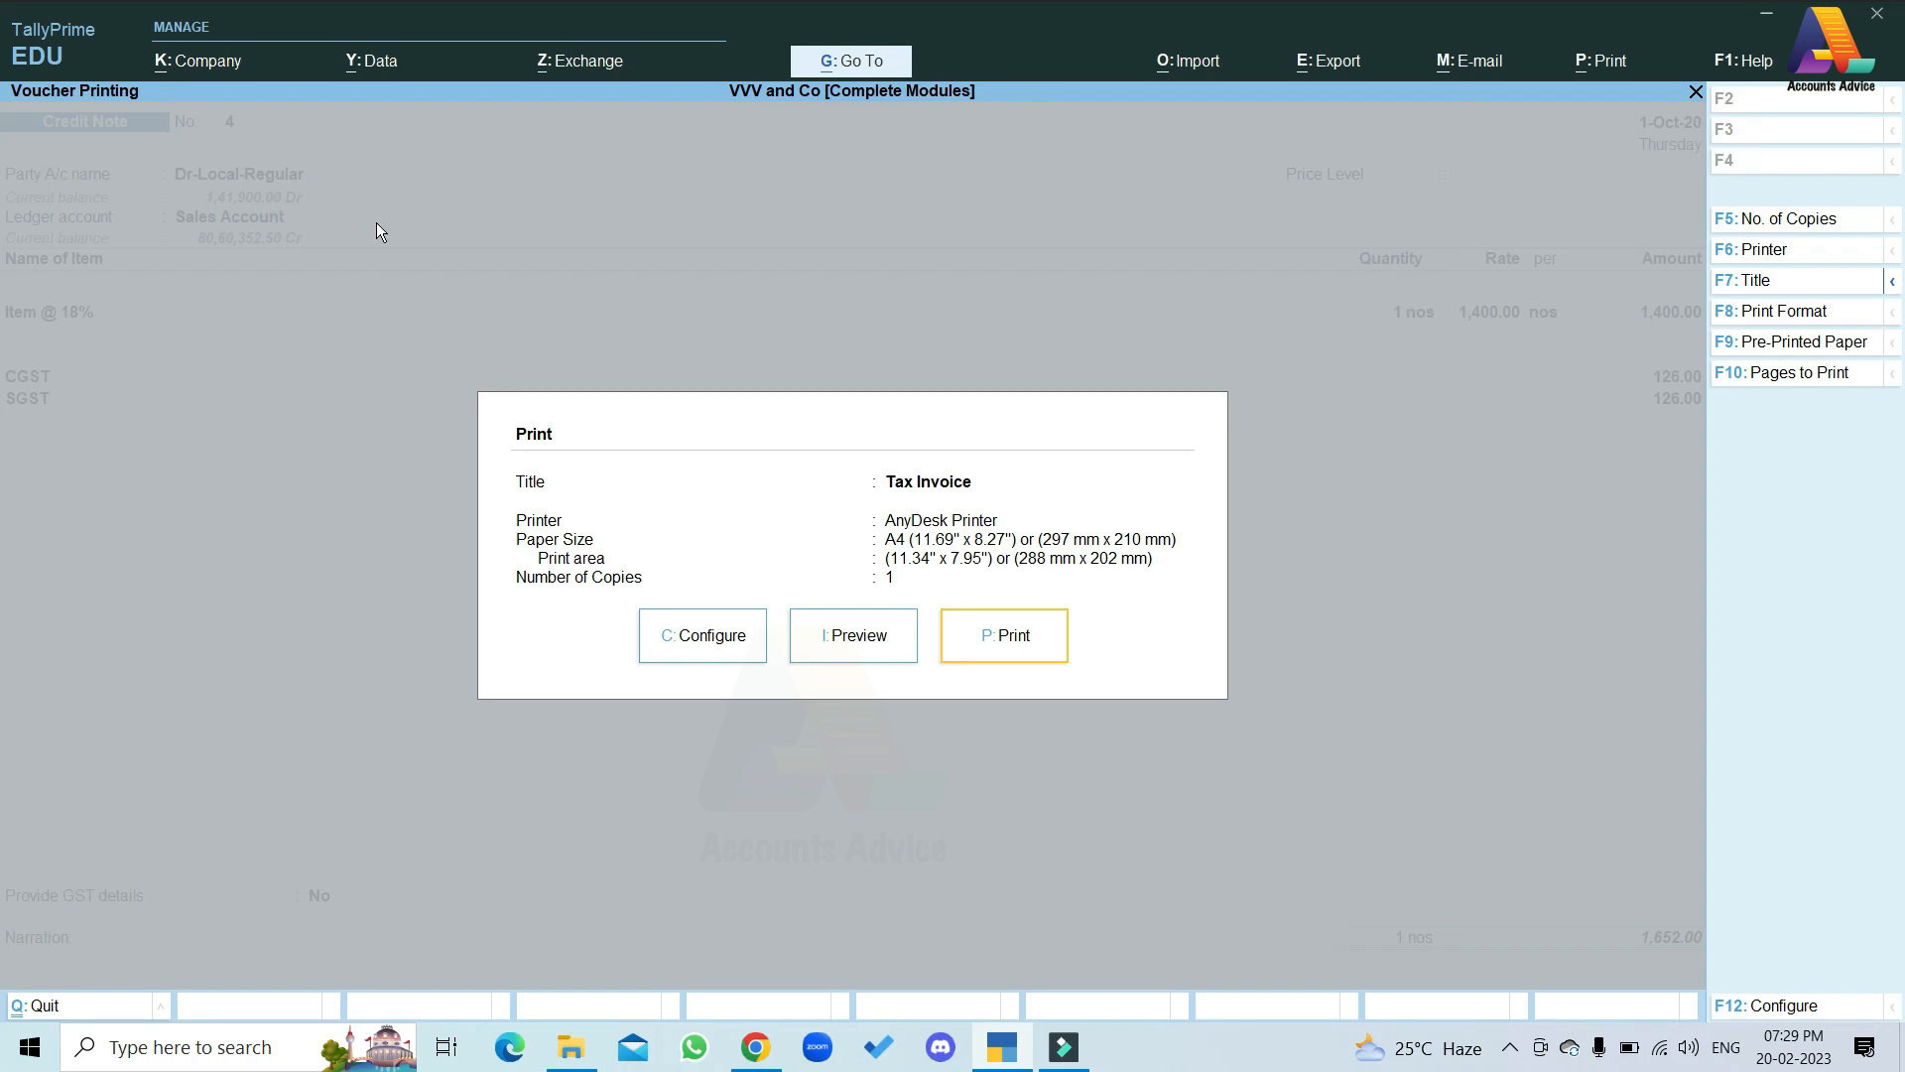
key("Escape")
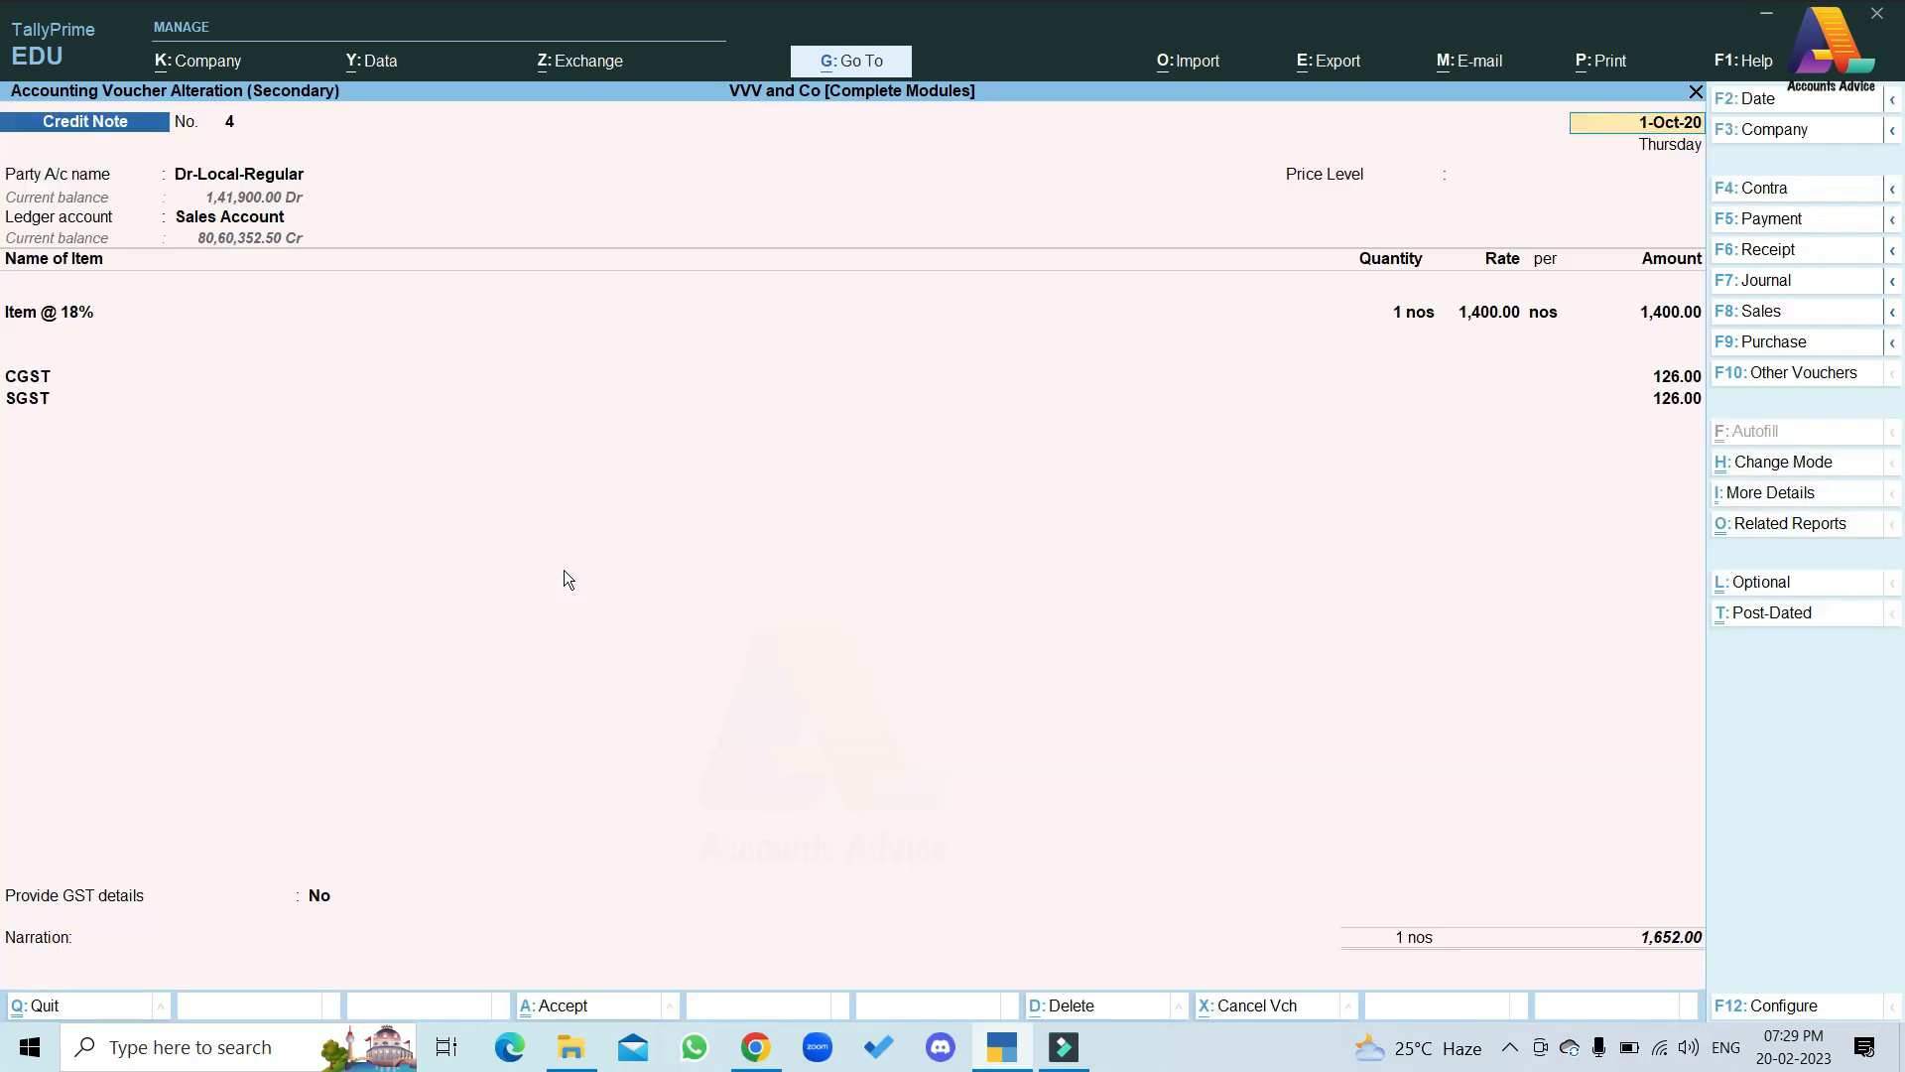
Quit the credit note and leave the voucher registers and Statistics report to return to the main Gateway of Tally
key("Escape")
key("y")
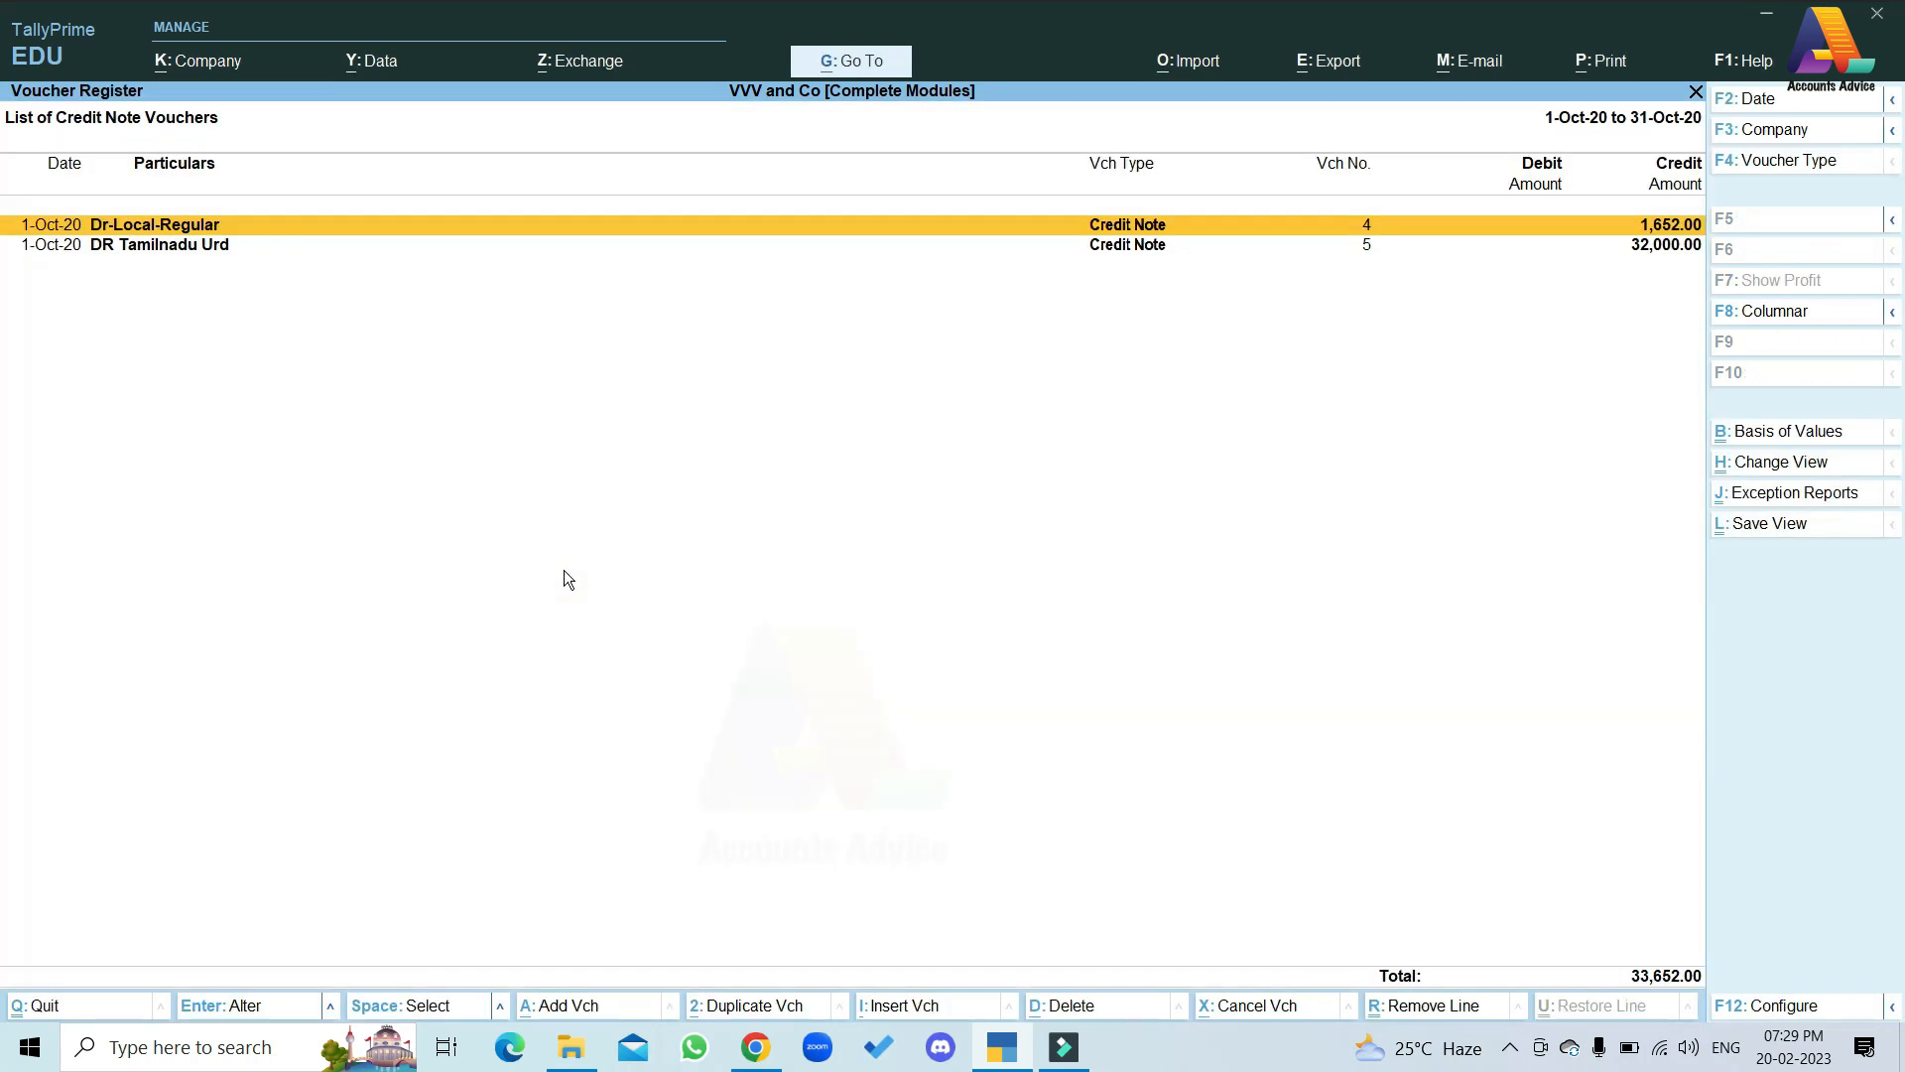
key("Escape")
key("Escape")
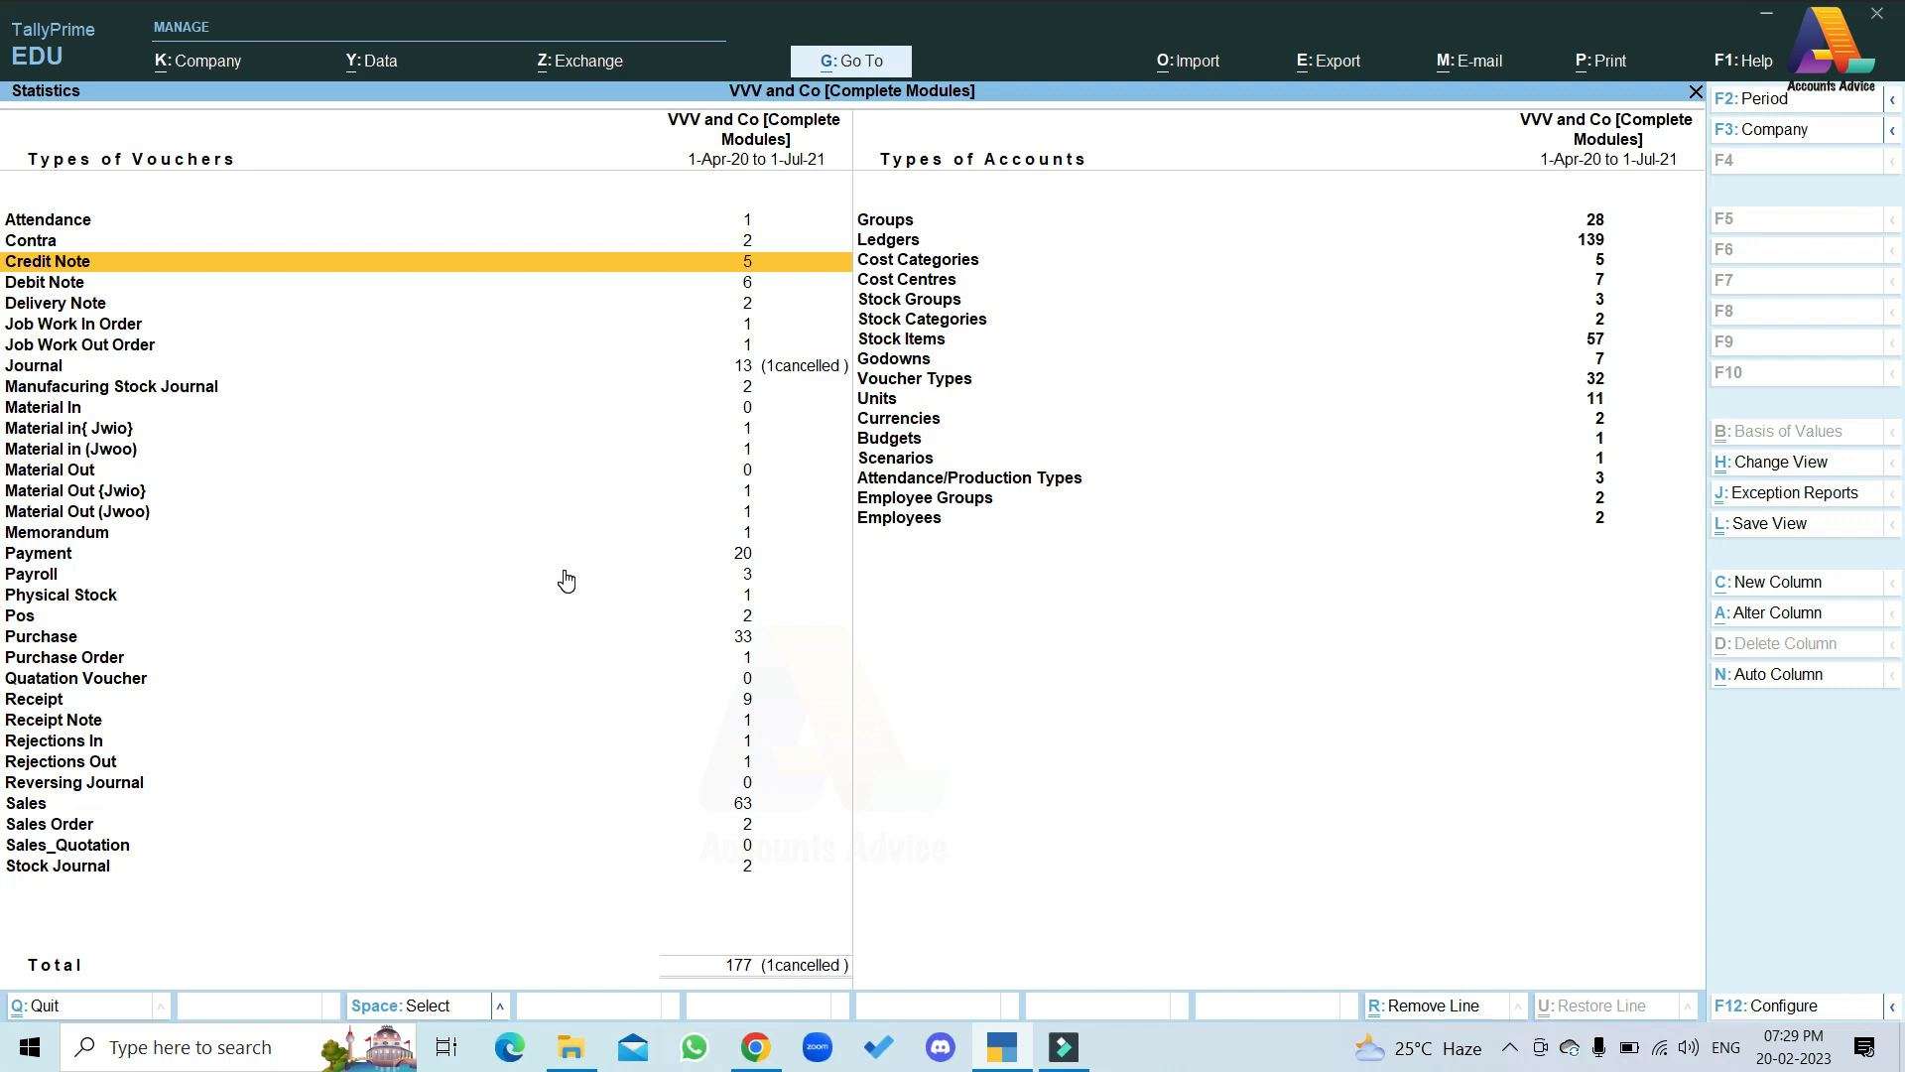
key("Escape")
key("Escape")
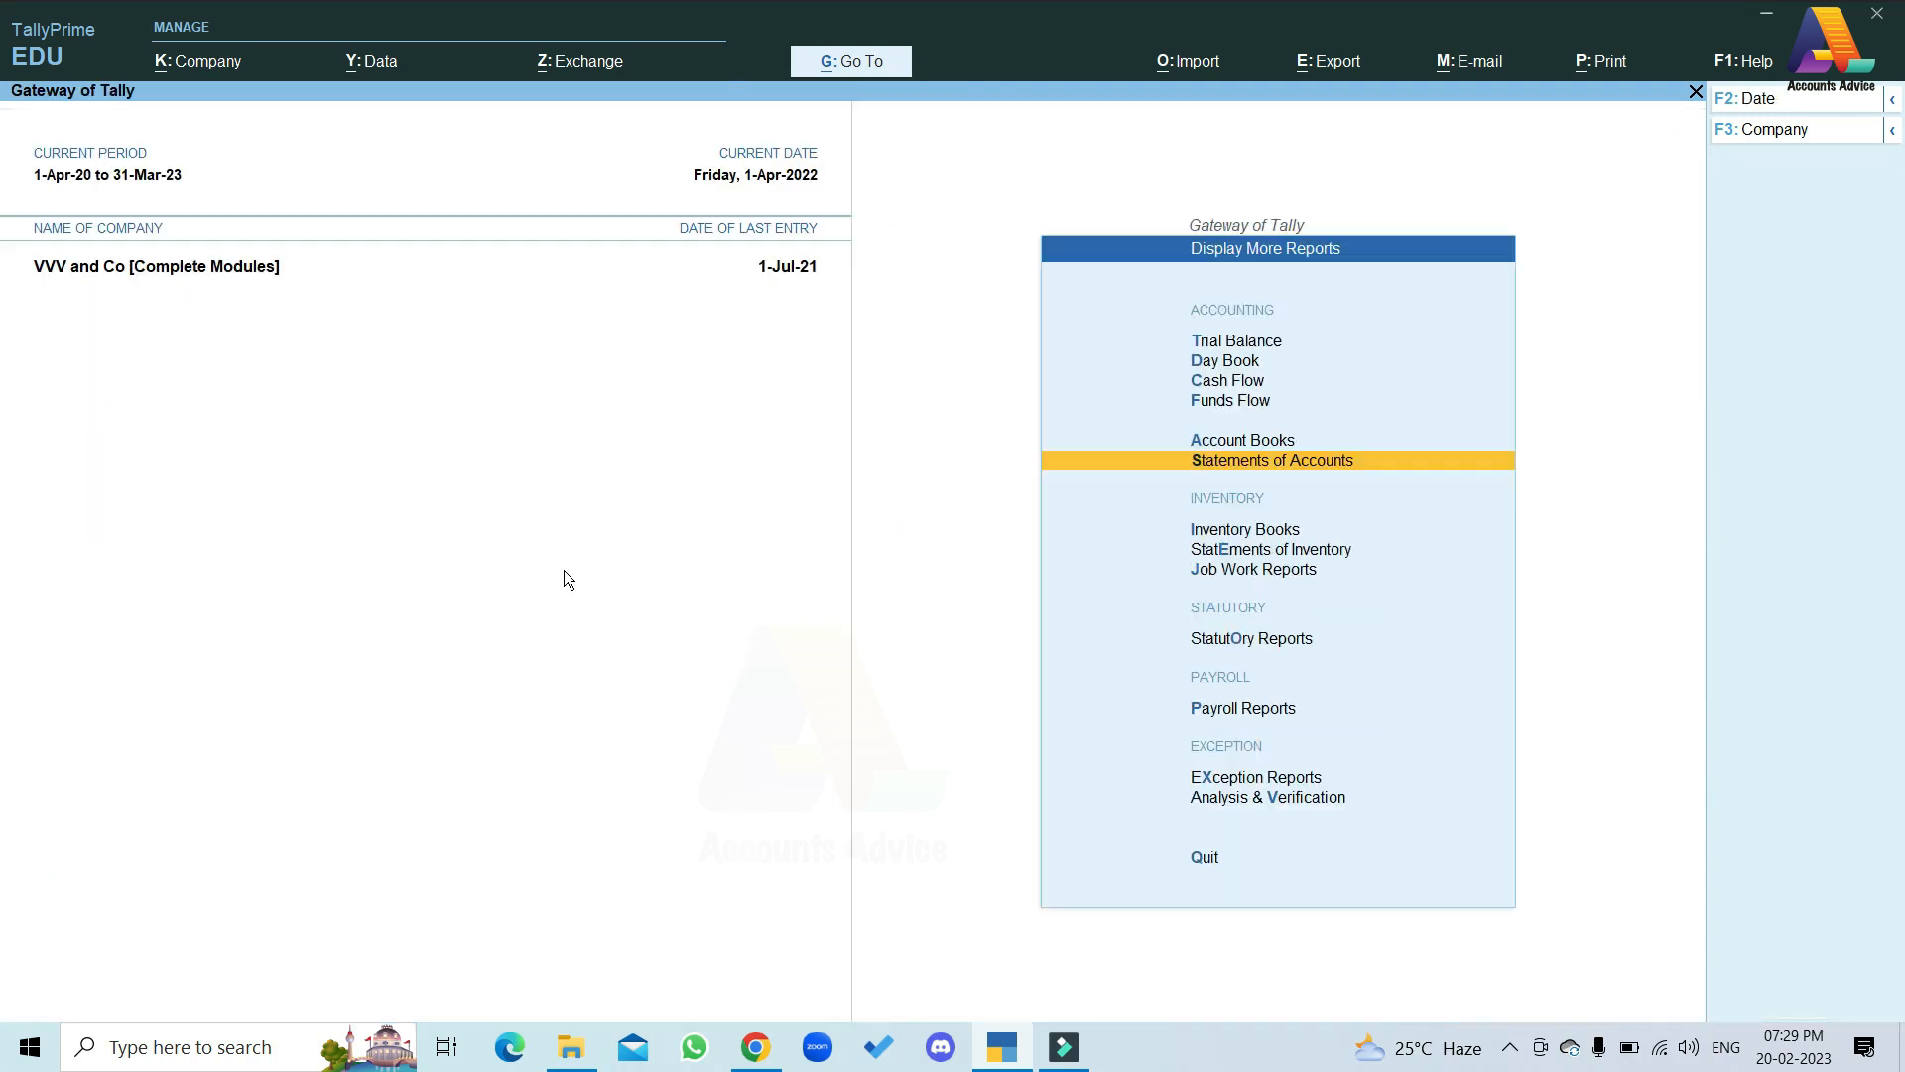
key("Escape")
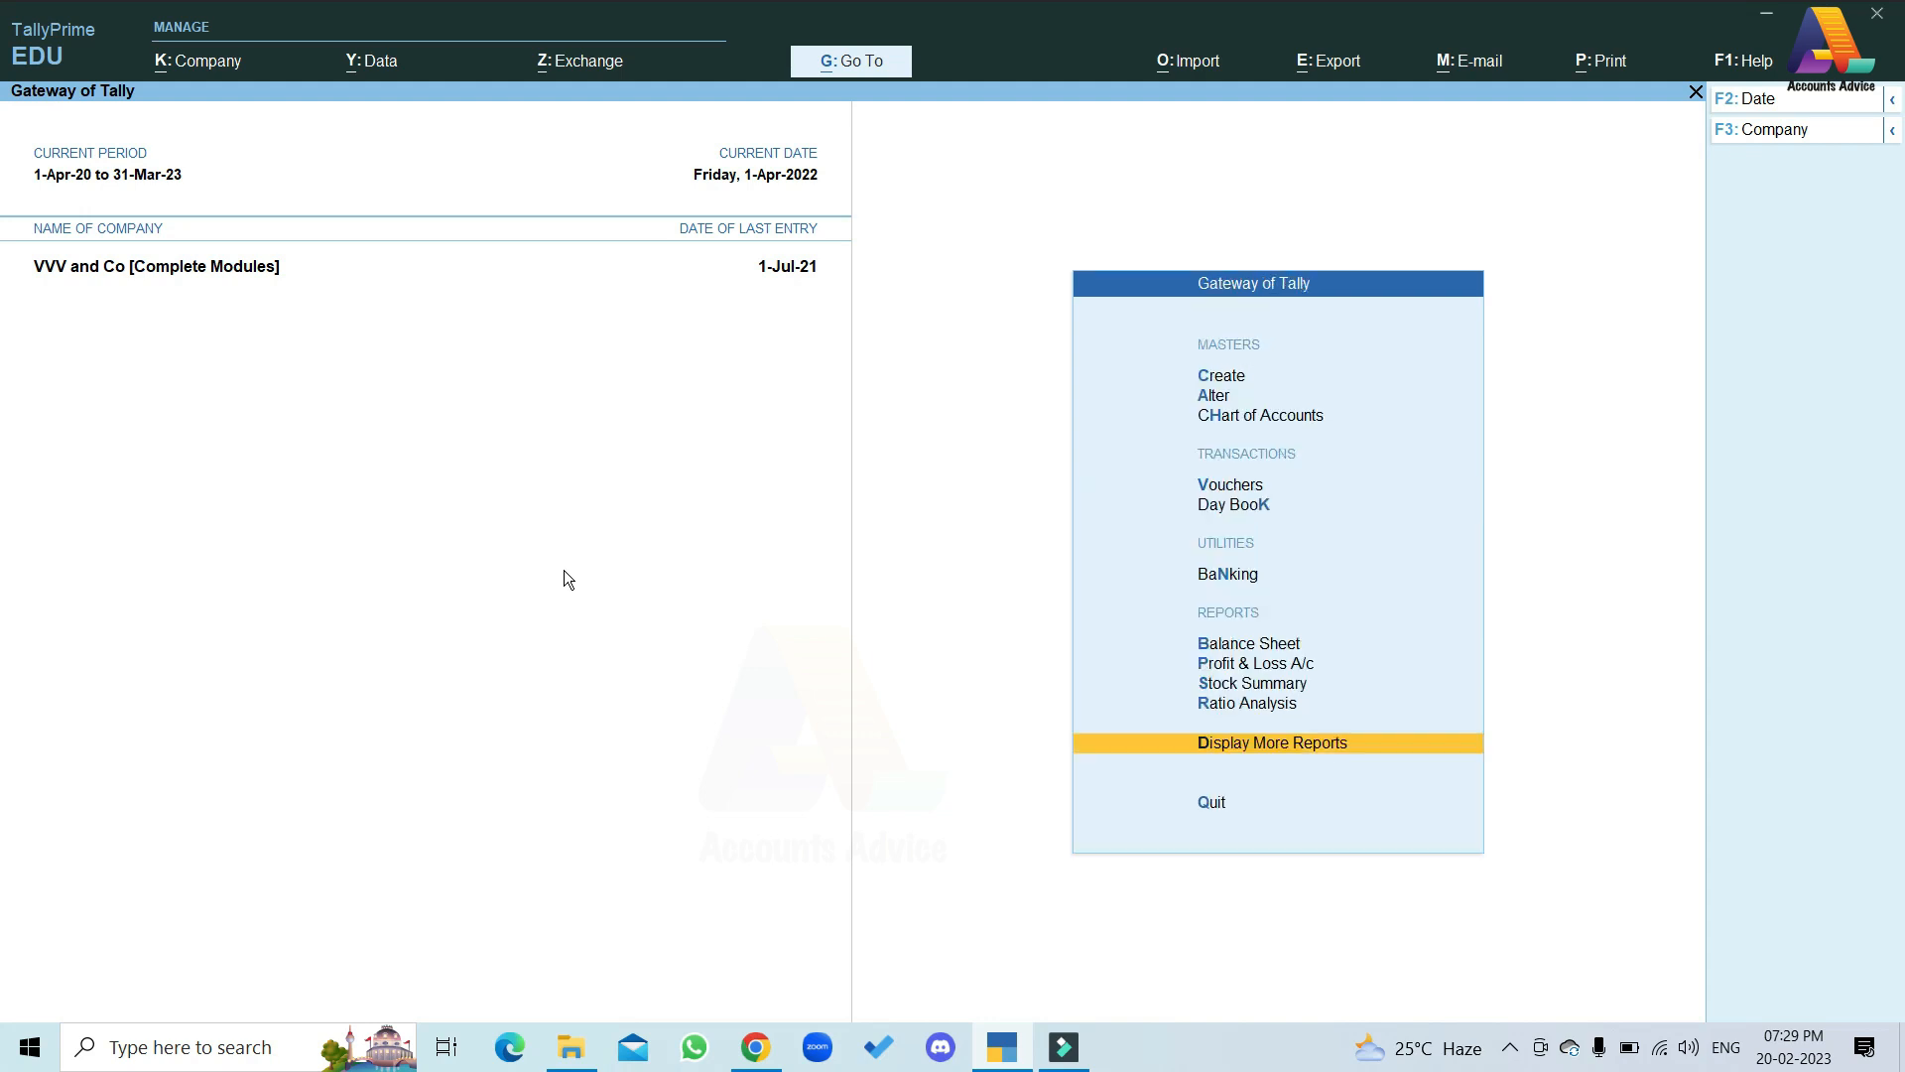